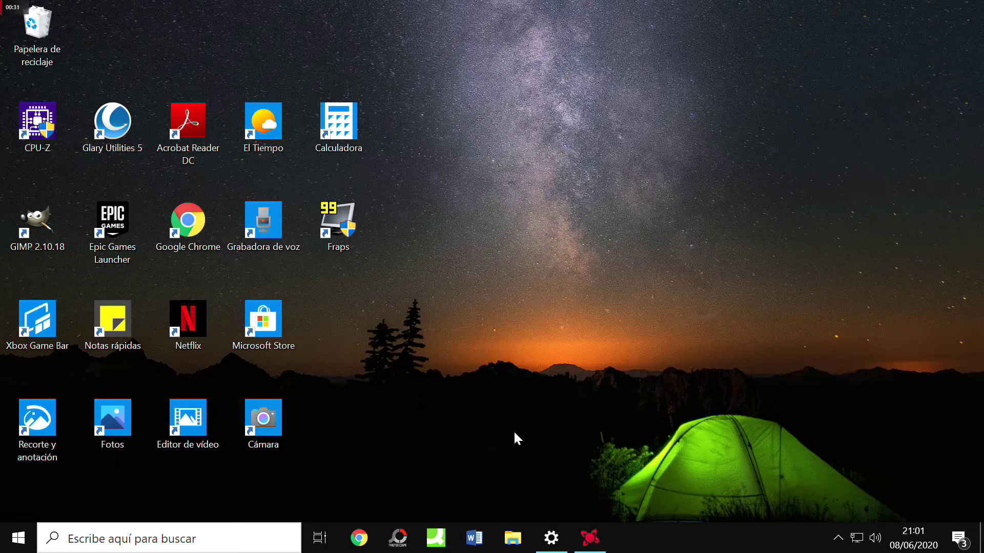
# Delete all the program shortcuts from the desktop, leaving only the Recycle Bin (Papelera de reciclaje).
pyautogui.moveTo(471, 115); pyautogui.dragTo(31, 436)
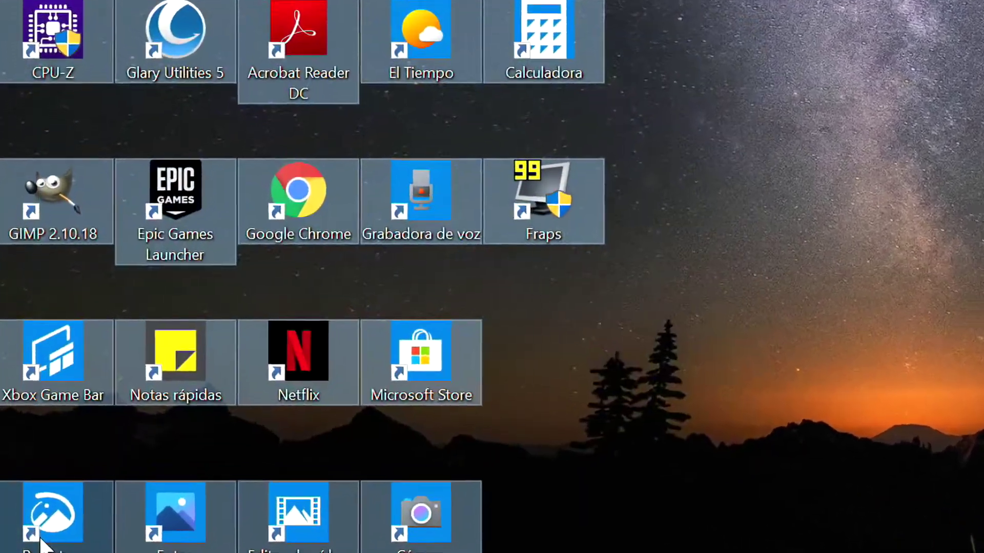
pyautogui.rightClick(41, 542)
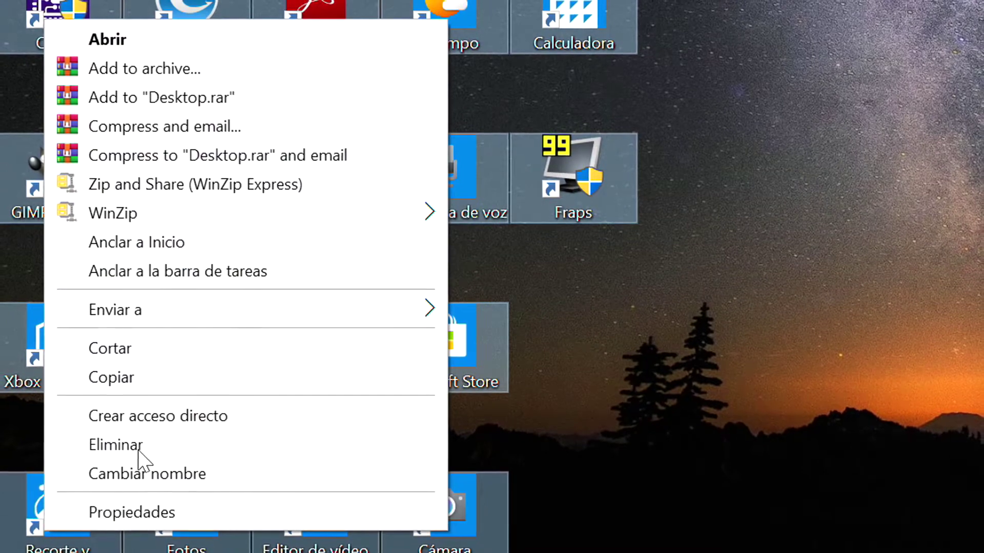
pyautogui.click(140, 448)
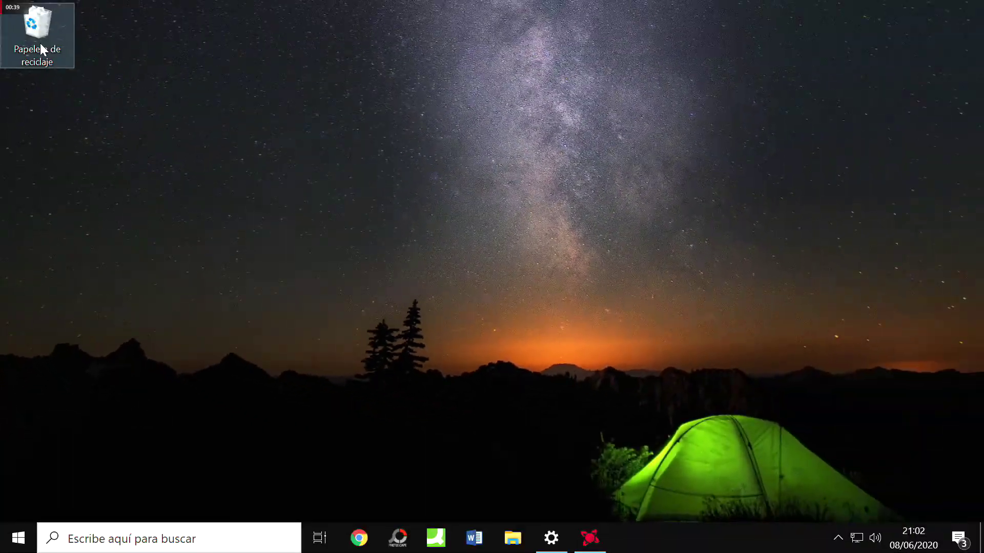
# Permanently delete every item in the Recycle Bin (Papelera de reciclaje) and close its window.
pyautogui.doubleClick(40, 41)
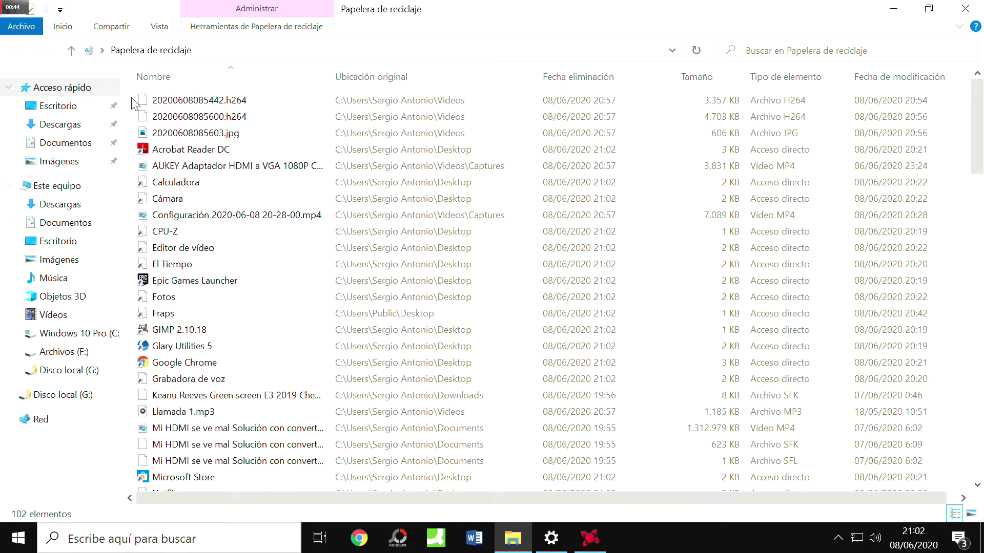
pyautogui.moveTo(131, 102); pyautogui.dragTo(333, 533)
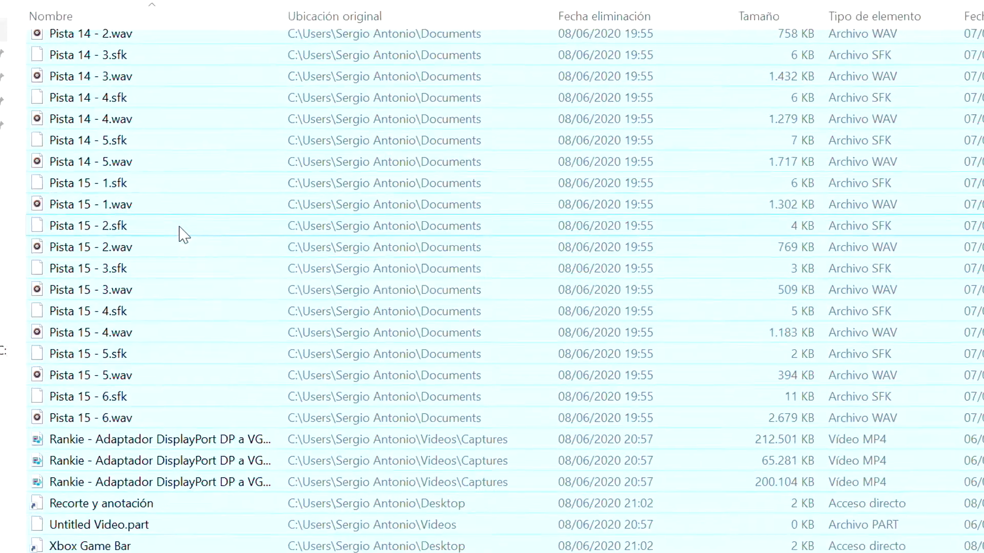
pyautogui.rightClick(180, 227)
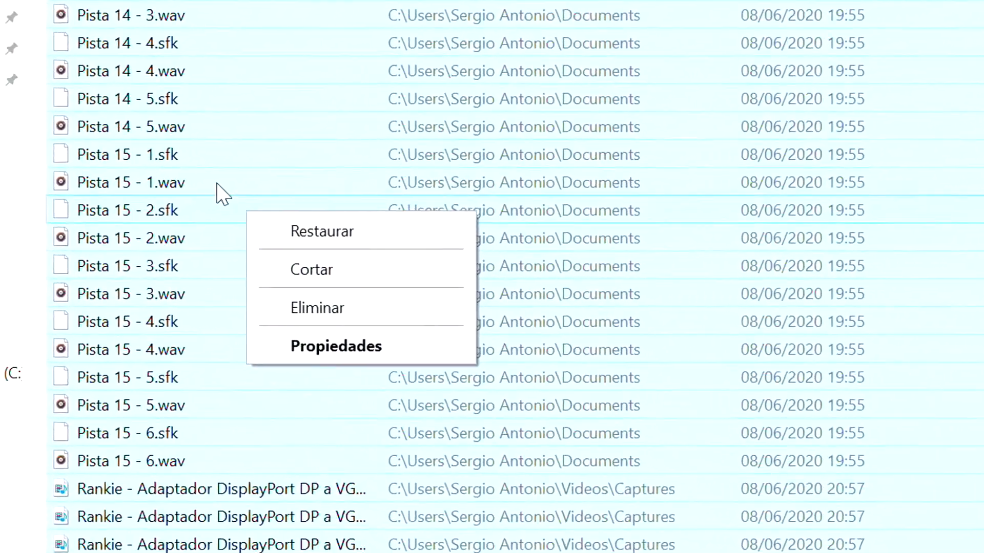
pyautogui.click(395, 321)
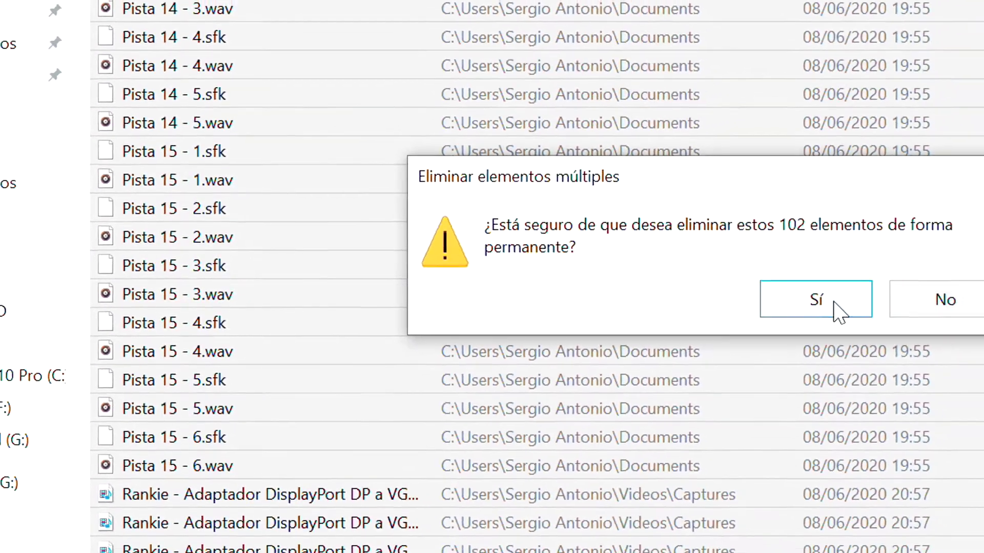
pyautogui.click(839, 310)
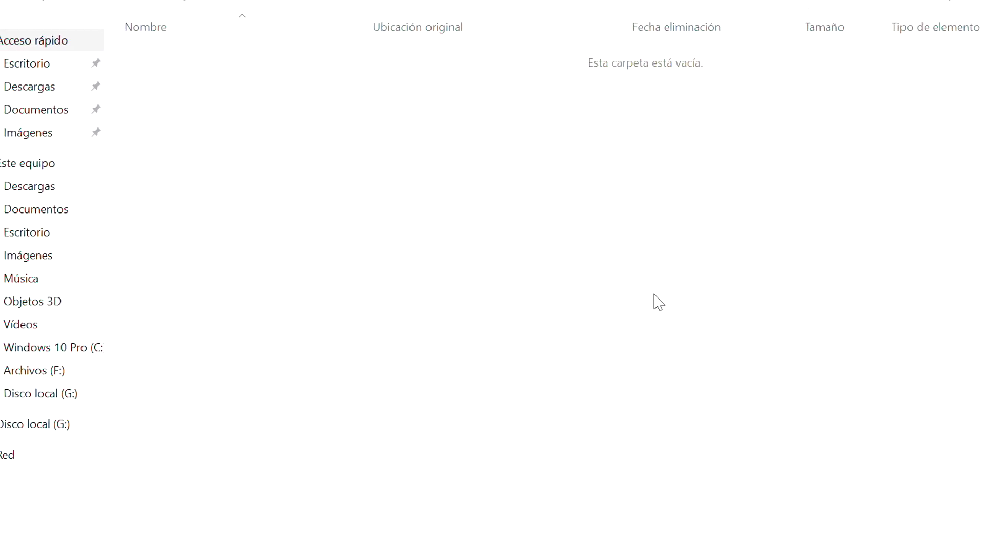
pyautogui.click(956, 7)
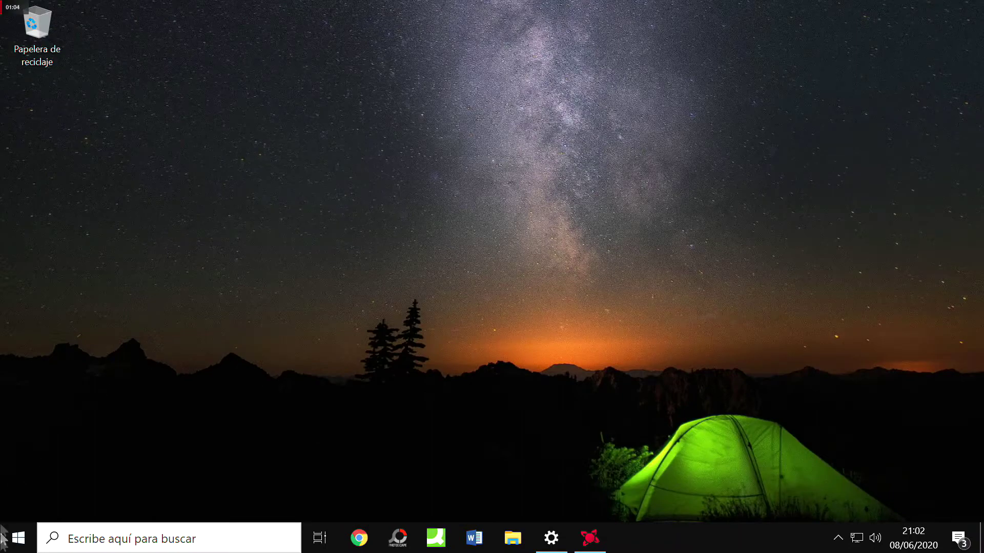
# In Start's Mantenimiento group, swap the HP Deskjet 2540 series tile with Panel de control, and the Seguridad tile with Panel de control.
pyautogui.click(20, 540)
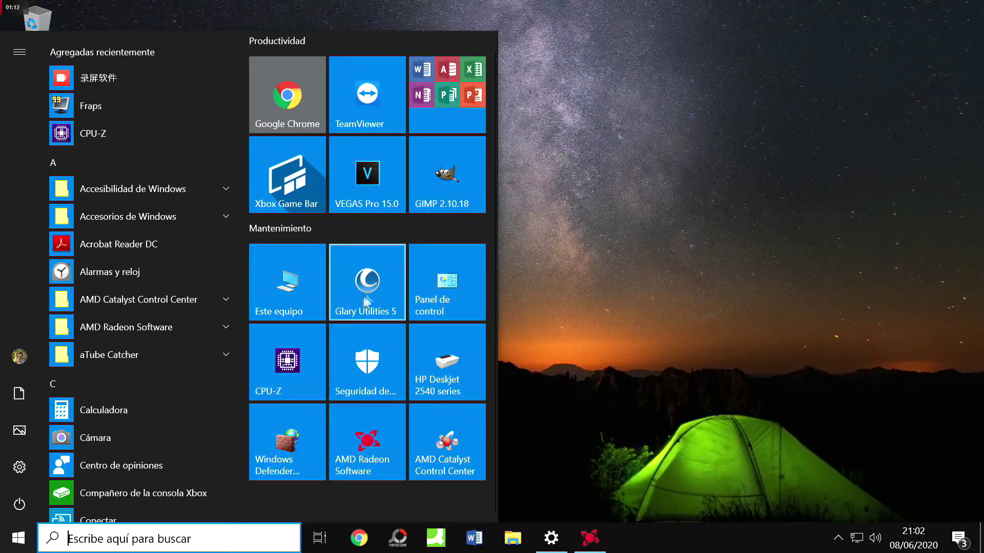
pyautogui.moveTo(447, 370); pyautogui.dragTo(450, 285)
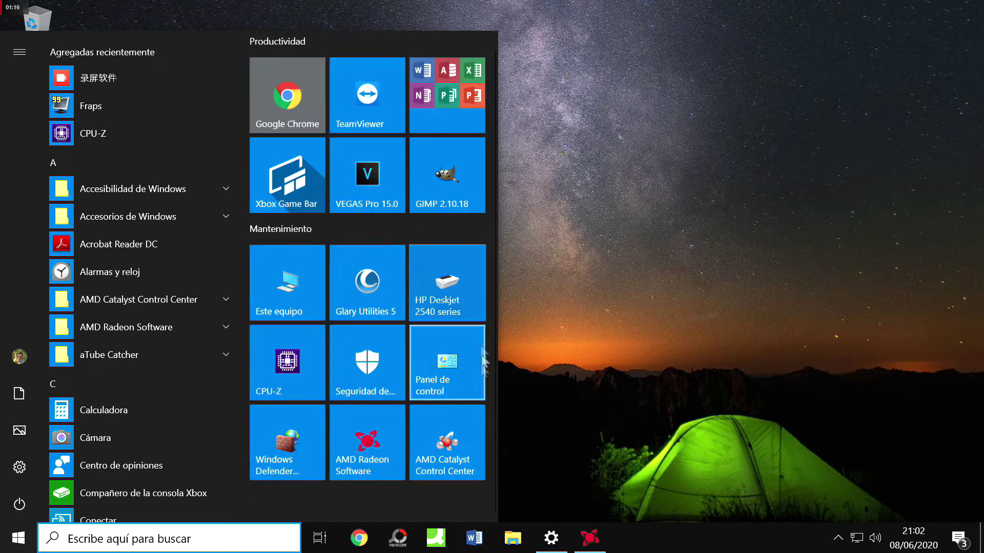
pyautogui.moveTo(360, 386); pyautogui.dragTo(452, 380)
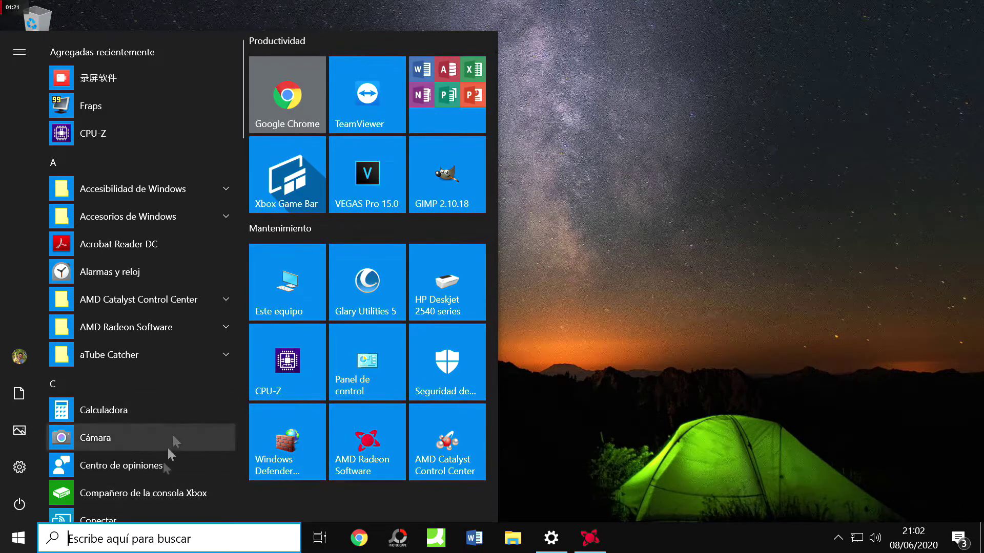
# Search Windows for "epic" and pin Epic Games Launcher to Start.
pyautogui.click(145, 541)
pyautogui.write('e')
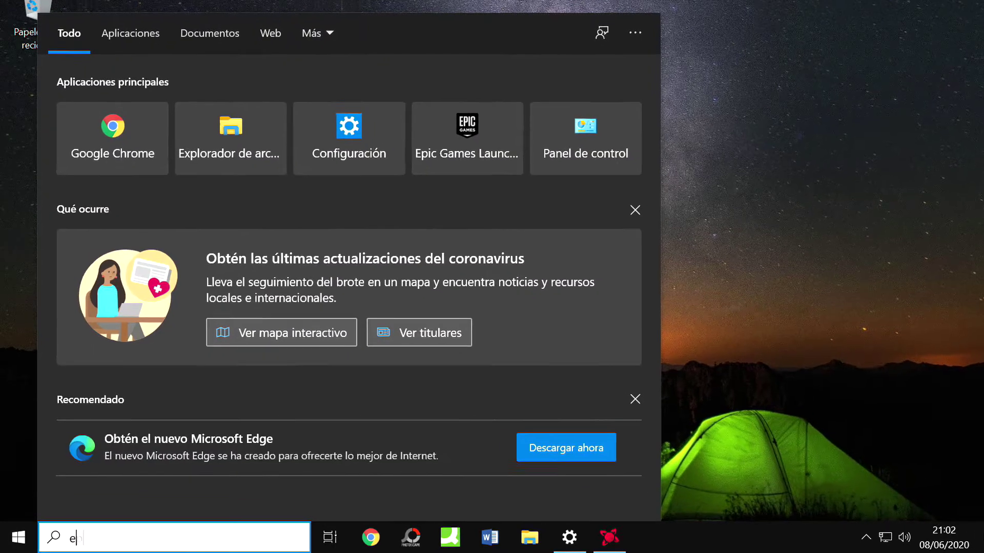
pyautogui.write('pic')
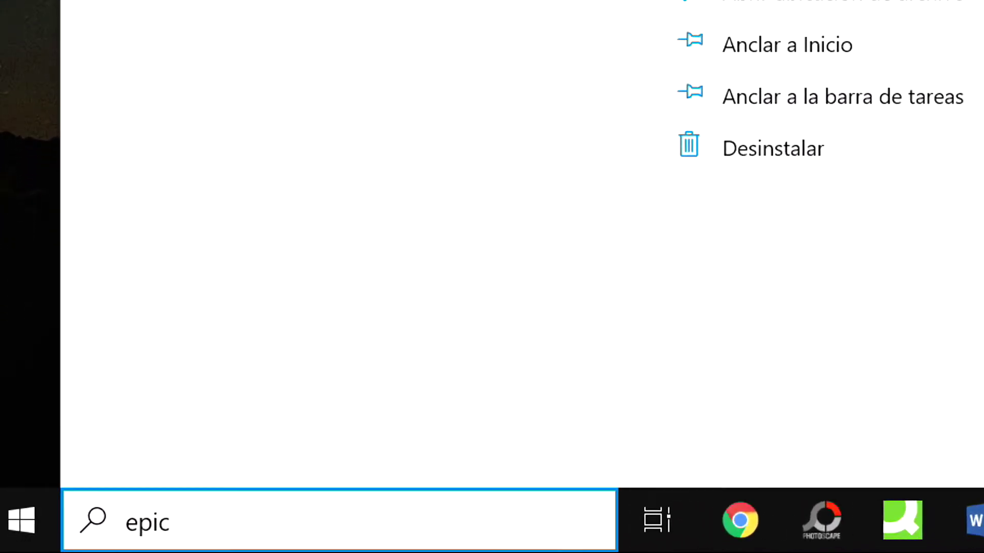
pyautogui.rightClick(220, 60)
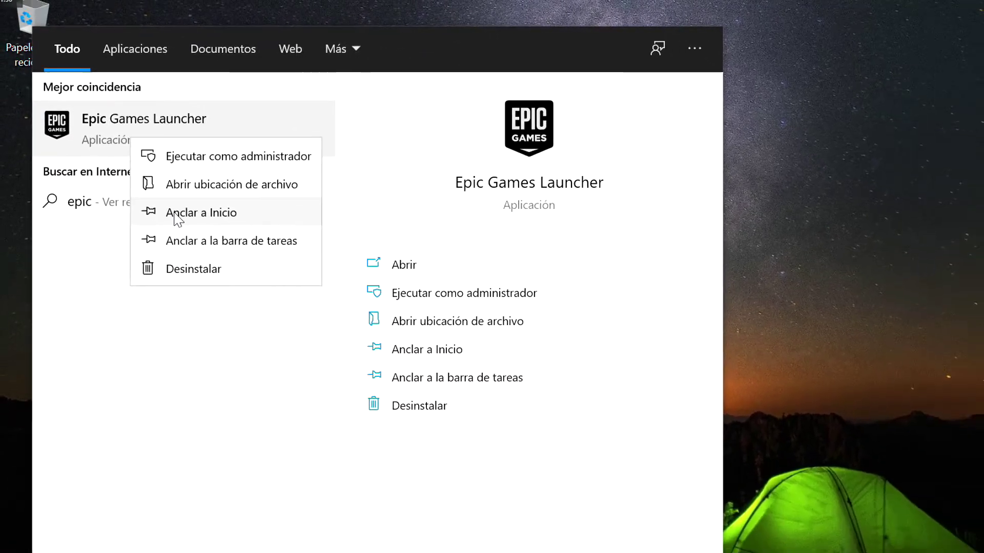
pyautogui.click(178, 216)
# Move the Epic Games Launcher tile in Start into the Productividad group, below Xbox Game Bar.
pyautogui.click(19, 538)
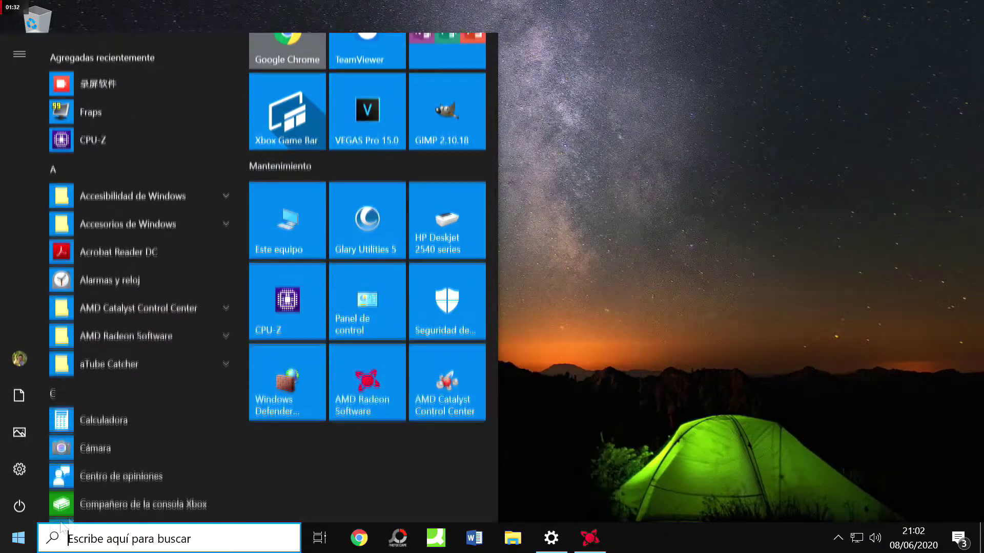
pyautogui.scroll(-2, 318, 285)
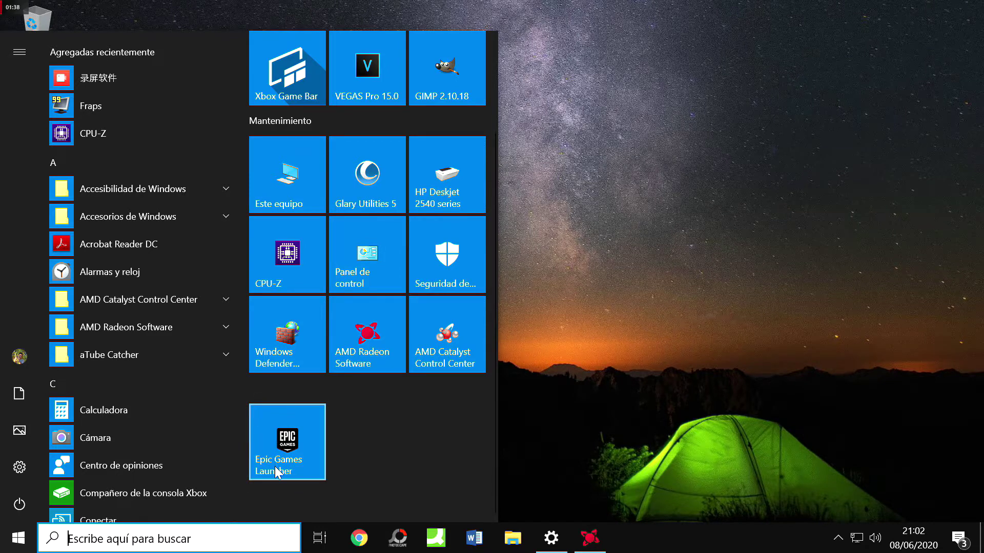
pyautogui.moveTo(277, 469); pyautogui.dragTo(279, 158)
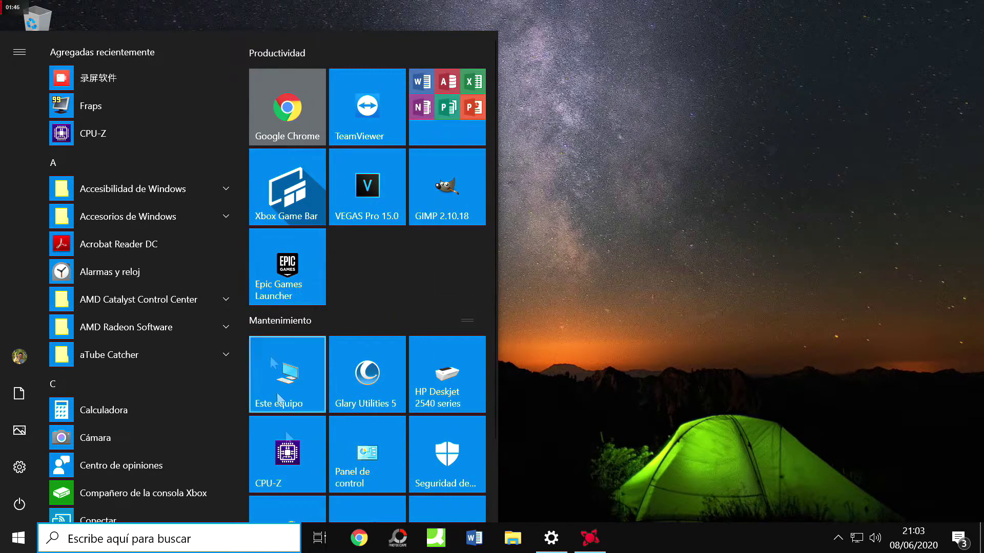
# Move the Epic Games Launcher tile into its own group below Mantenimiento and name that group Juegos.
pyautogui.scroll(-2, 270, 339)
pyautogui.moveTo(286, 173); pyautogui.dragTo(289, 469)
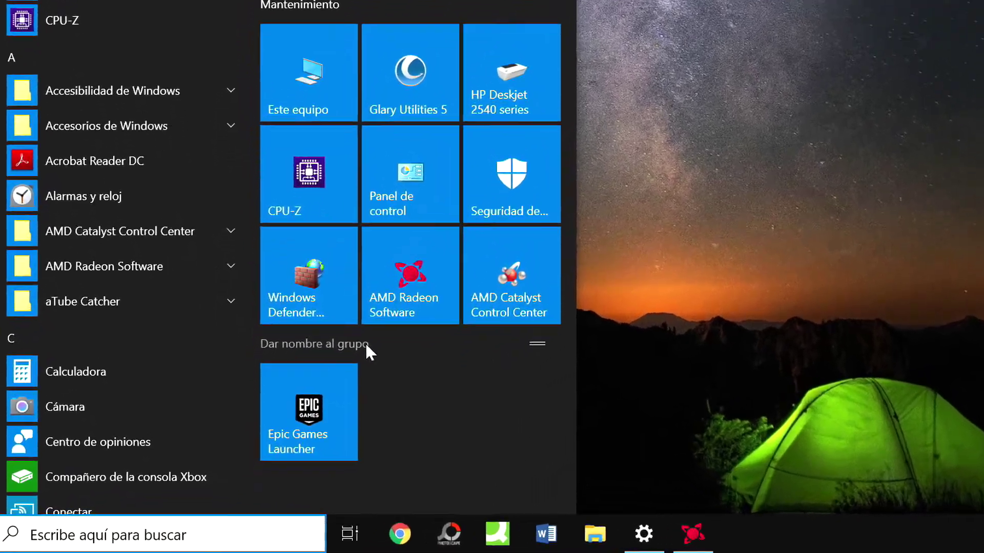
pyautogui.click(336, 390)
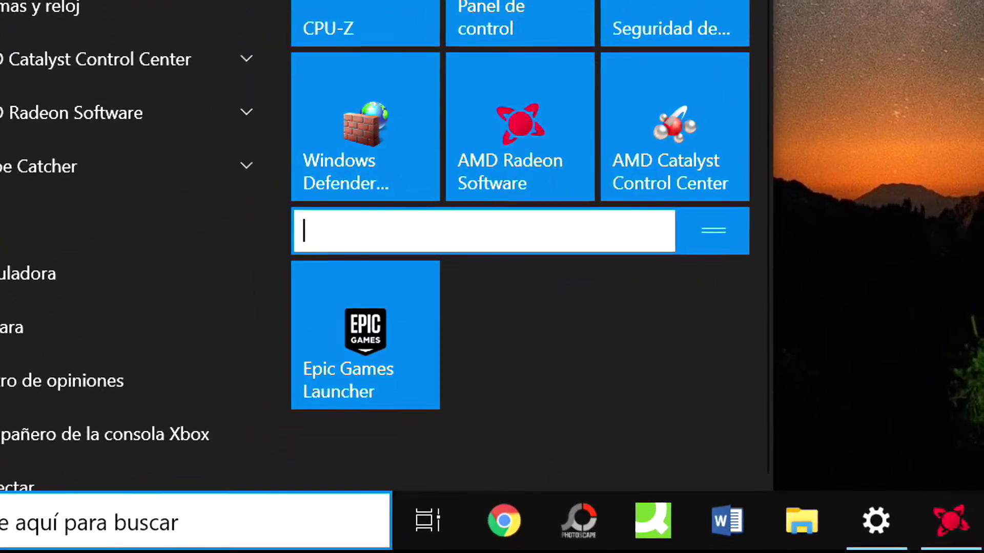
pyautogui.write('Juegos')
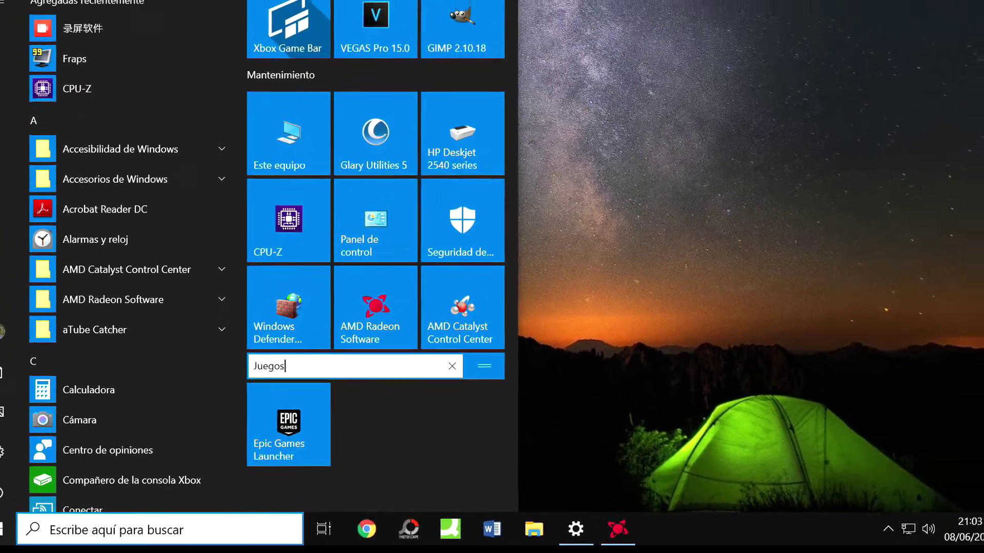
pyautogui.press('Return')
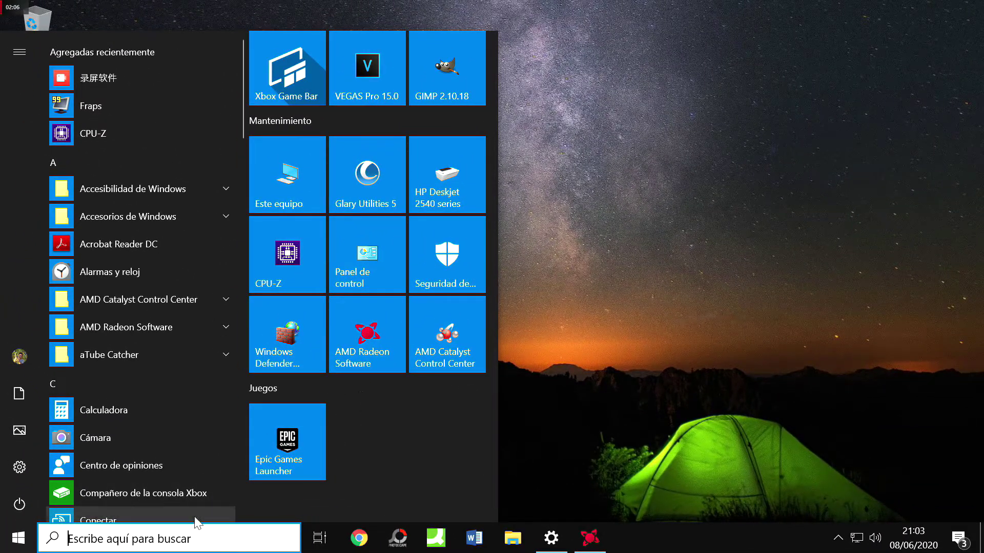
# Find Rockstar Games Launcher through Windows search and pin it to Start.
pyautogui.click(170, 538)
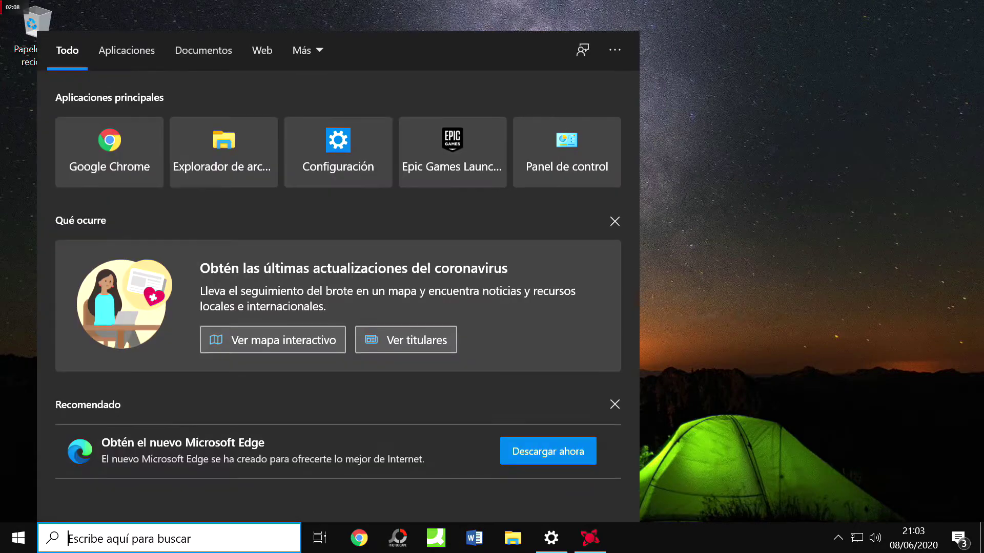
pyautogui.write('rocktar')
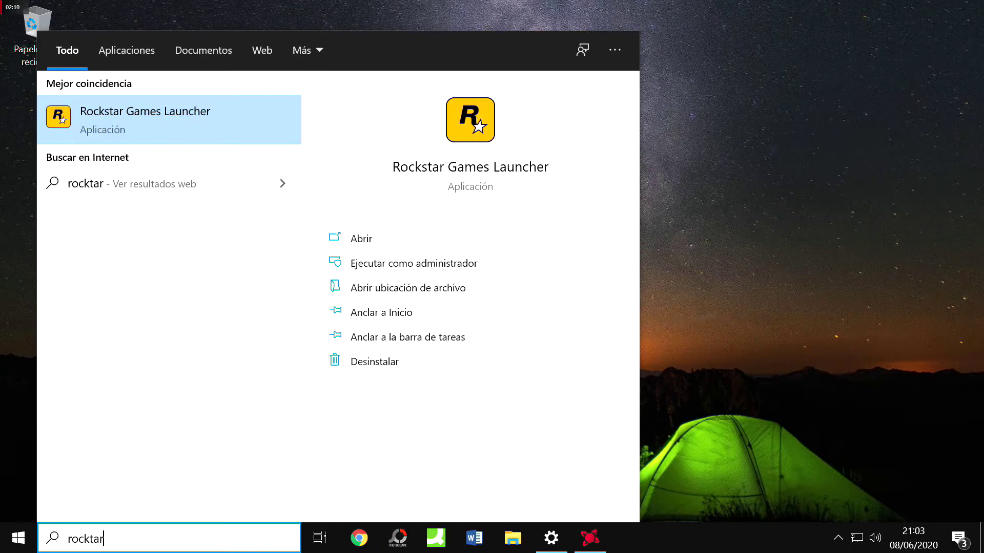
pyautogui.rightClick(139, 127)
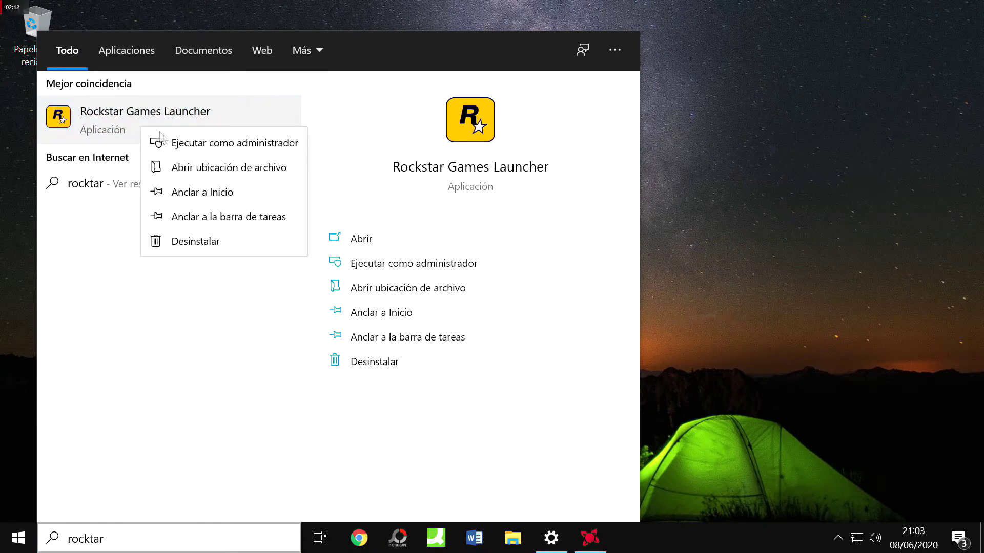
pyautogui.click(213, 197)
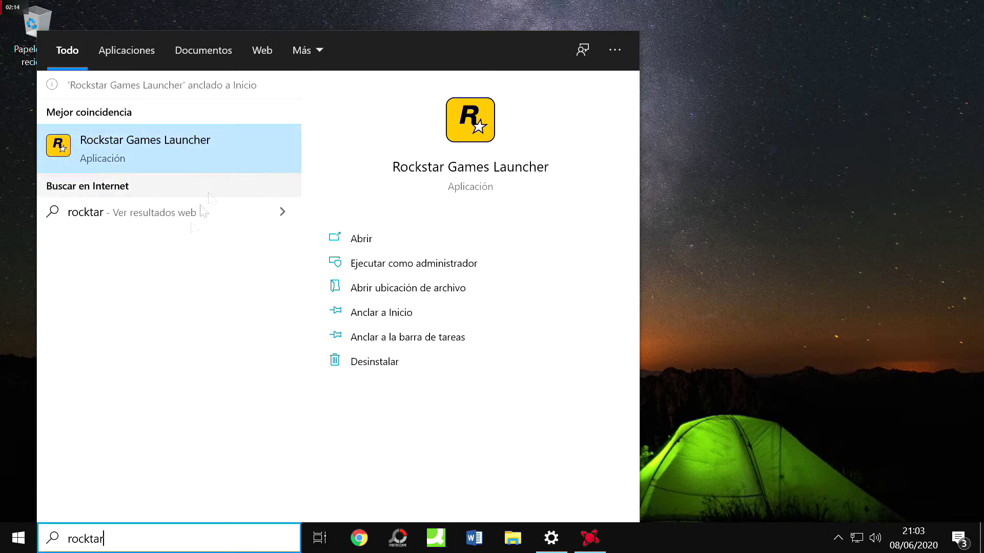
# Move the Rockstar Games Launcher tile into the Juegos group of Start, beside Epic Games Launcher.
pyautogui.press('super')
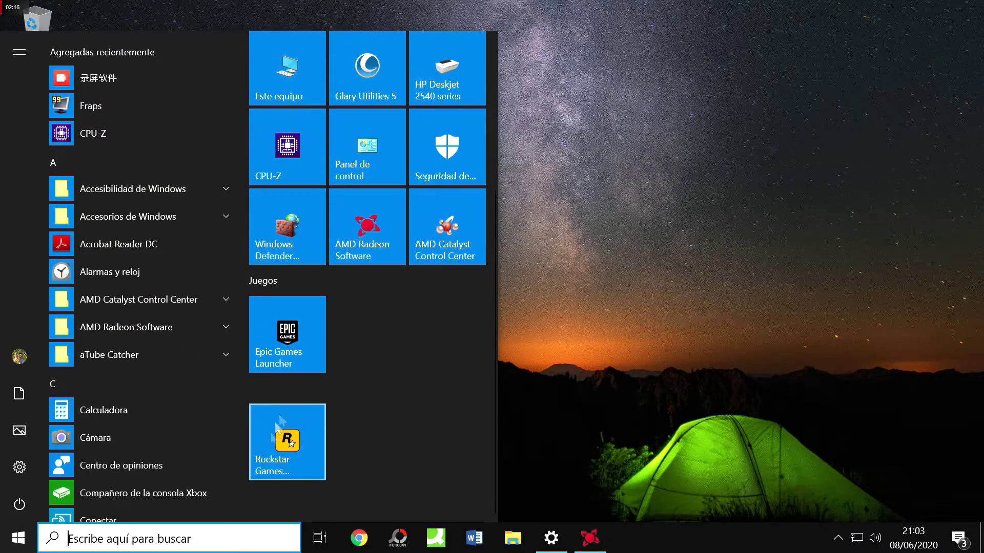
pyautogui.moveTo(287, 456); pyautogui.dragTo(377, 350)
pyautogui.scroll(-1, 377, 349)
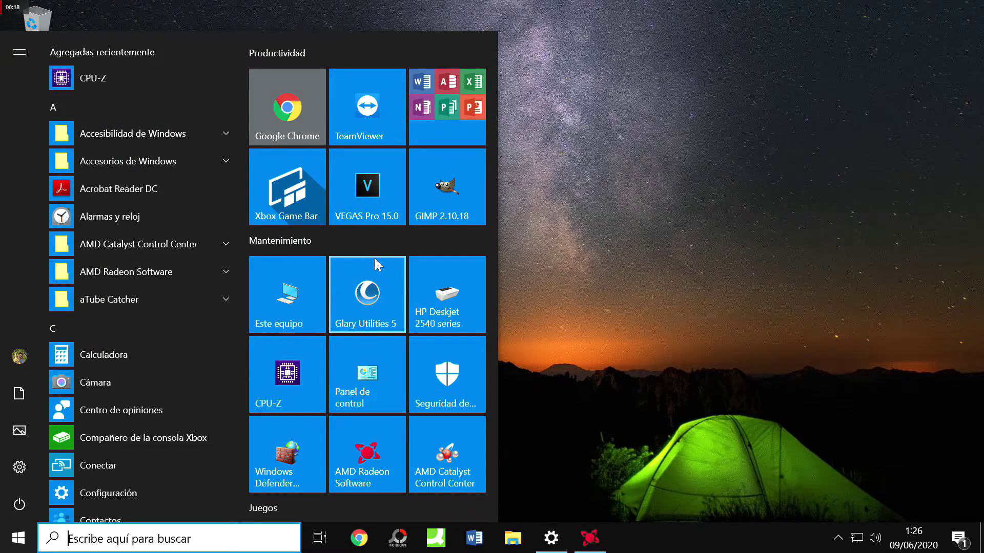
# Unpin the folder of Office apps from the Productividad group in Start.
pyautogui.rightClick(453, 112)
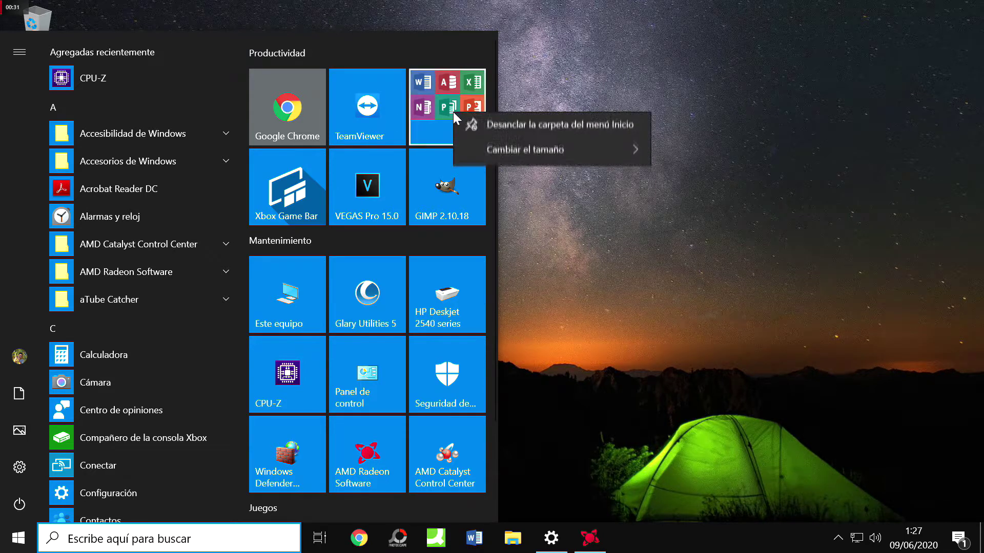
pyautogui.click(499, 124)
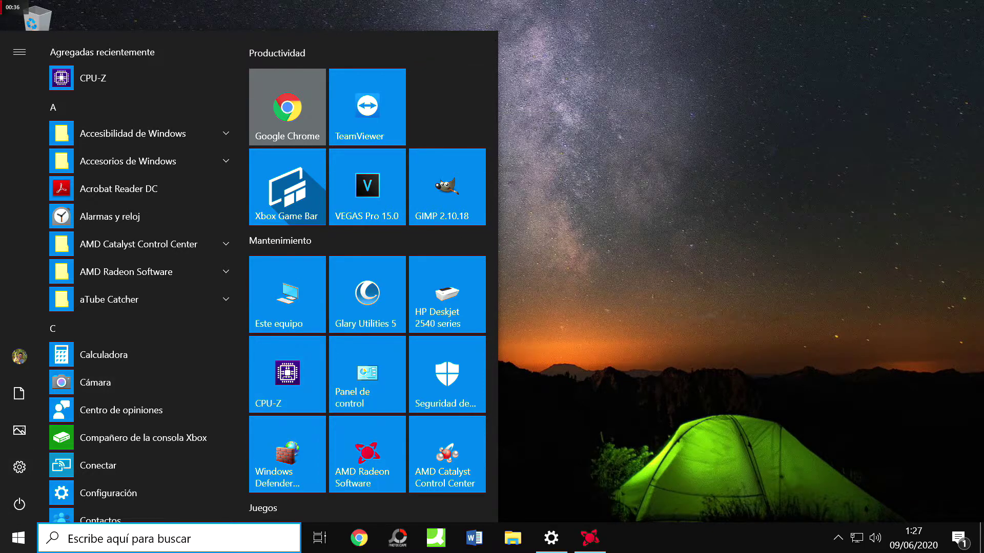
# Search Windows for "word" and pin Word 2013 to Start.
pyautogui.click(114, 539)
pyautogui.write('word')
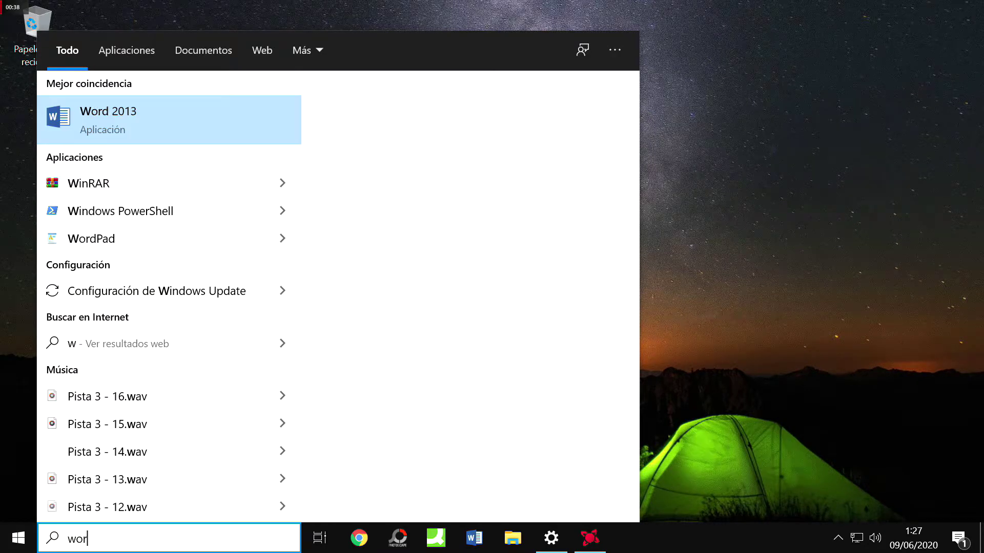
pyautogui.rightClick(132, 111)
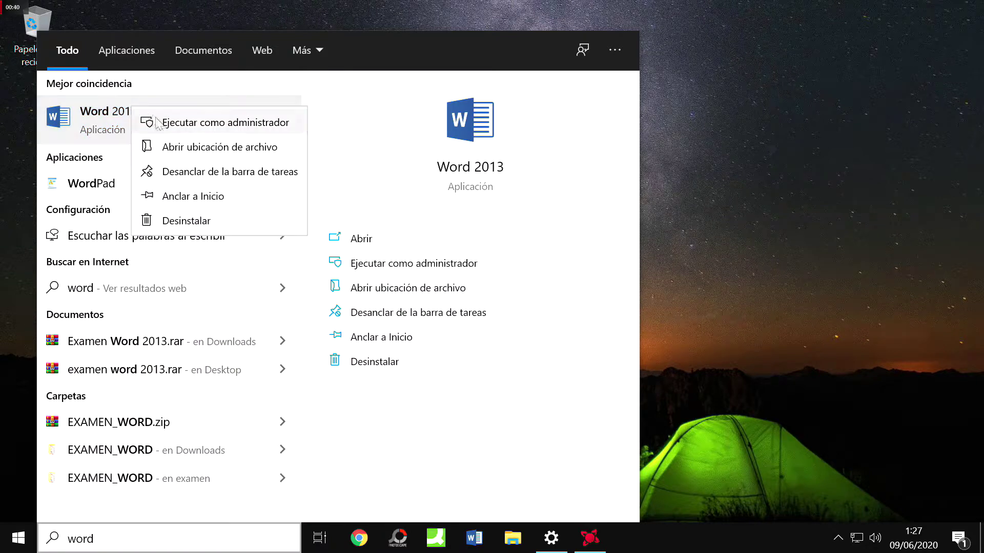
pyautogui.click(203, 204)
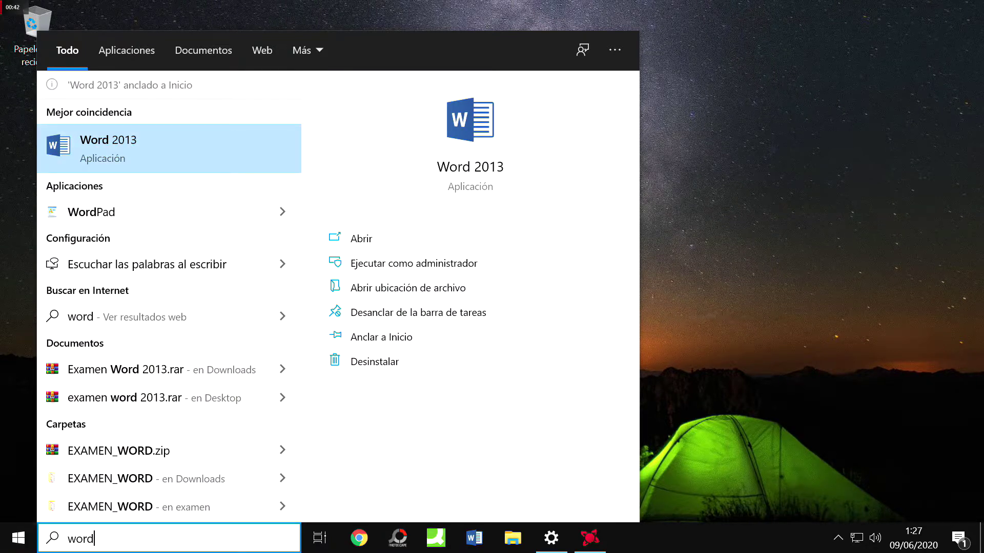
# Search Windows for "excel" and pin Excel 2013 to Start.
pyautogui.press('BackSpace')
pyautogui.press('BackSpace')
pyautogui.press('BackSpace')
pyautogui.press('BackSpace')
pyautogui.write('e')
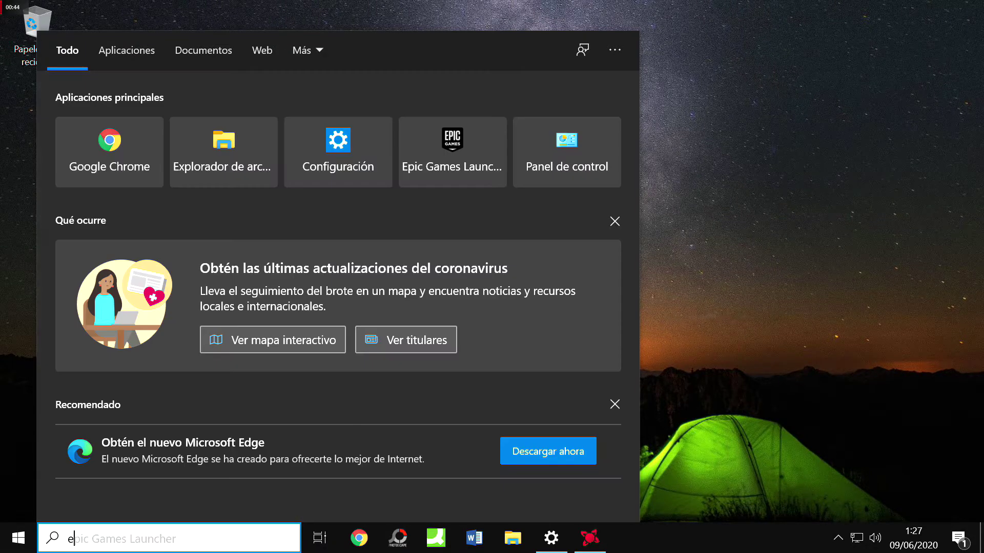
pyautogui.write('xcel')
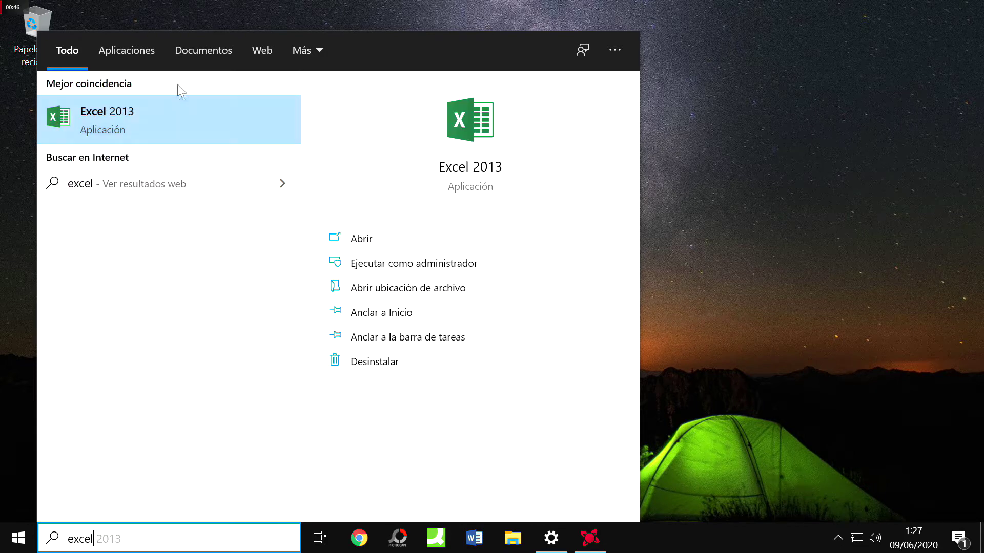
pyautogui.rightClick(172, 116)
pyautogui.click(240, 182)
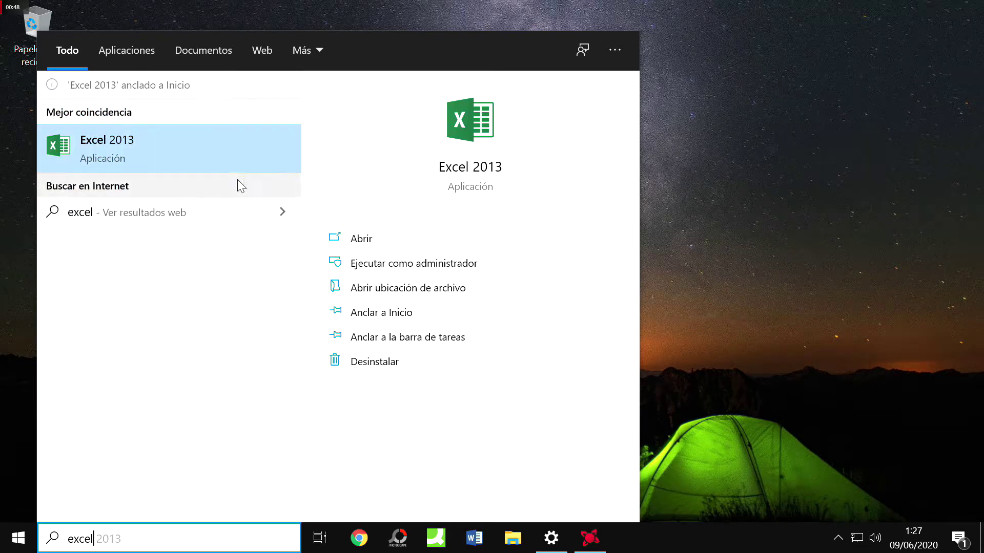
# Search Windows for "power" and pin PowerPoint 2013 to Start.
pyautogui.press('BackSpace')
pyautogui.press('BackSpace')
pyautogui.press('BackSpace')
pyautogui.press('BackSpace')
pyautogui.press('BackSpace')
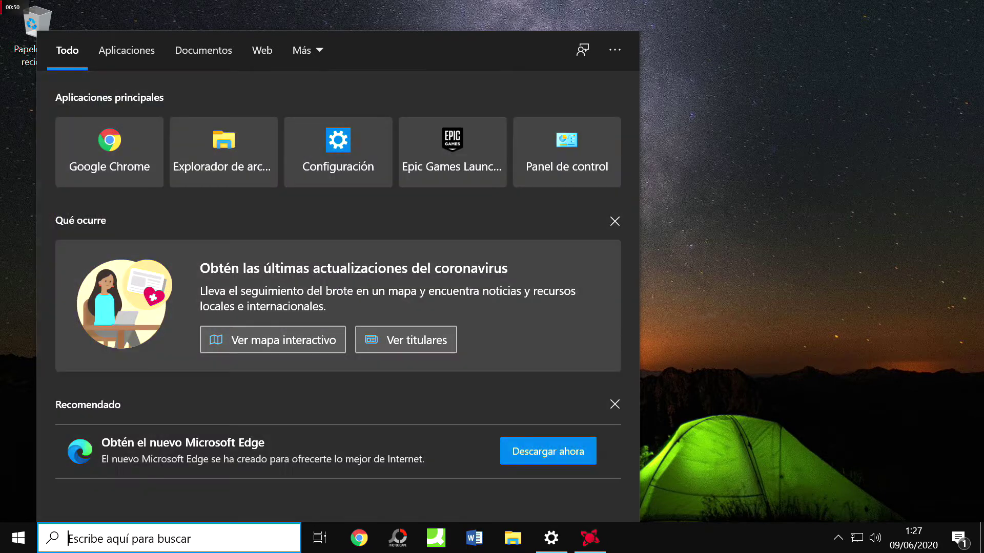
pyautogui.write('power')
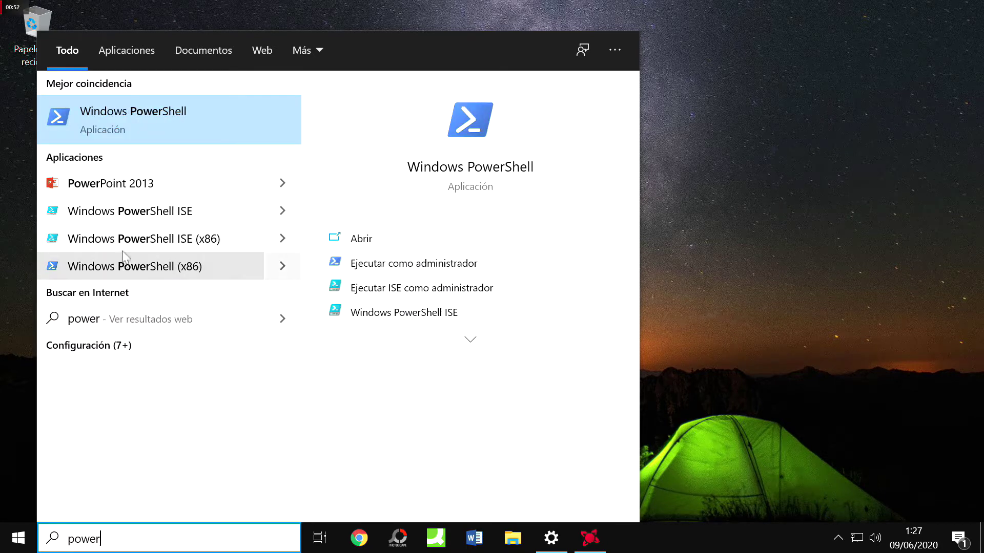
pyautogui.rightClick(123, 190)
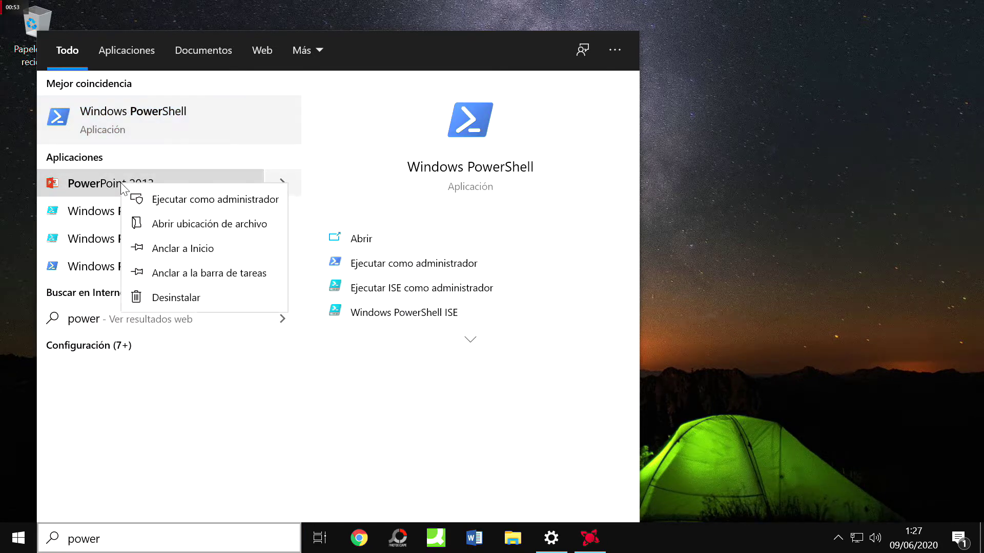
pyautogui.click(182, 249)
# Search Windows for "acces" and pin Access 2013 to Start.
pyautogui.press('BackSpace')
pyautogui.press('BackSpace')
pyautogui.press('BackSpace')
pyautogui.press('BackSpace')
pyautogui.press('BackSpace')
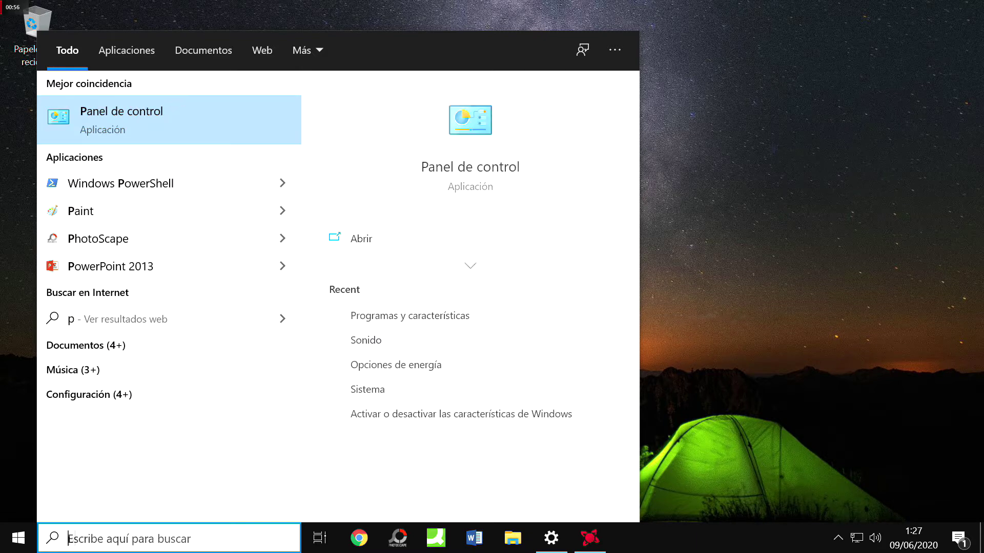
pyautogui.write('acces')
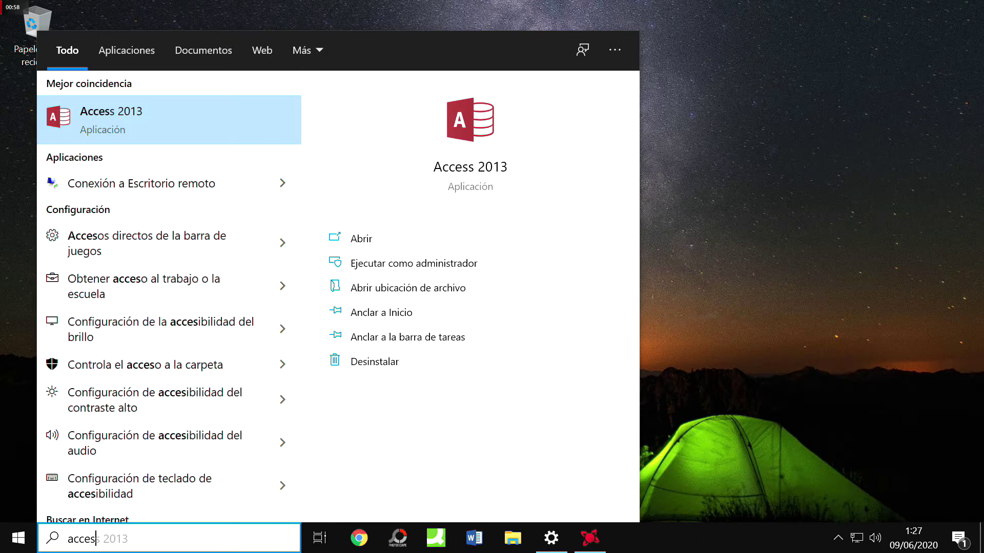
pyautogui.rightClick(106, 129)
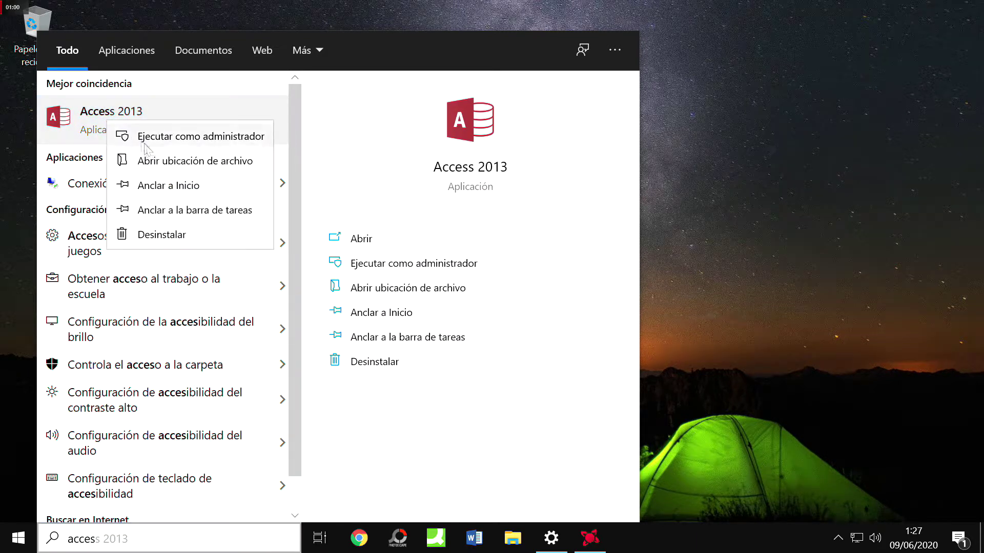
pyautogui.click(169, 189)
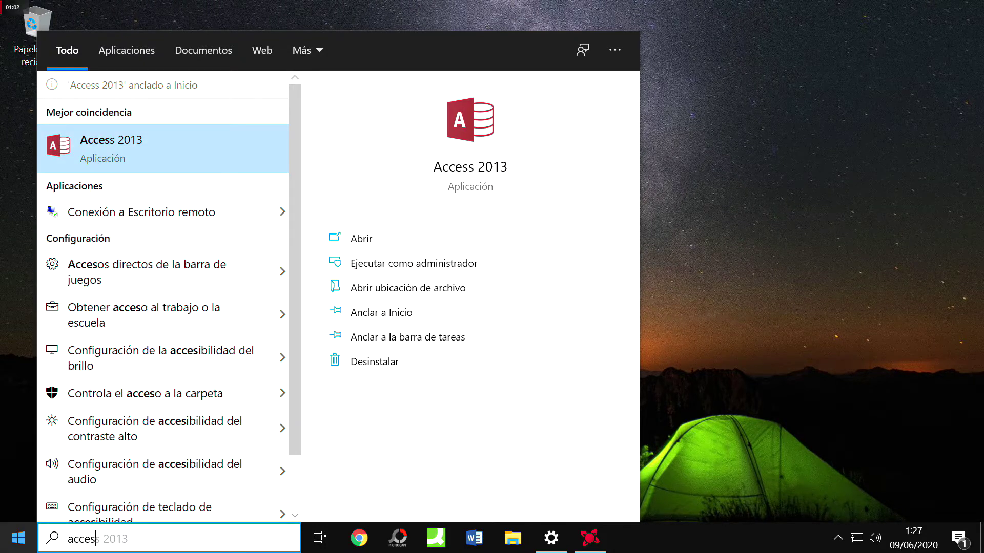
# Combine the Word 2013 and Access 2013 tiles into one folder in Start and collapse the folder.
pyautogui.click(18, 538)
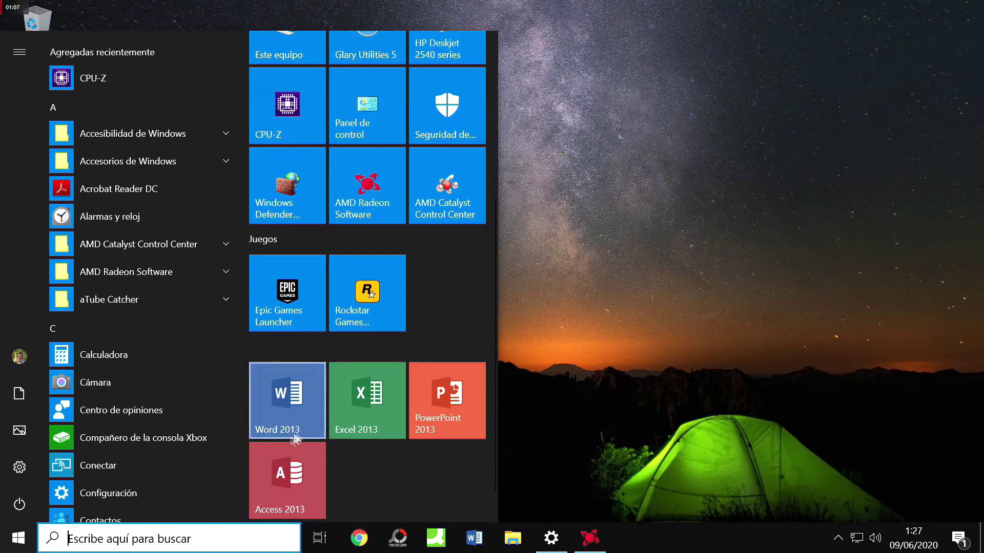
pyautogui.moveTo(276, 414); pyautogui.dragTo(333, 418)
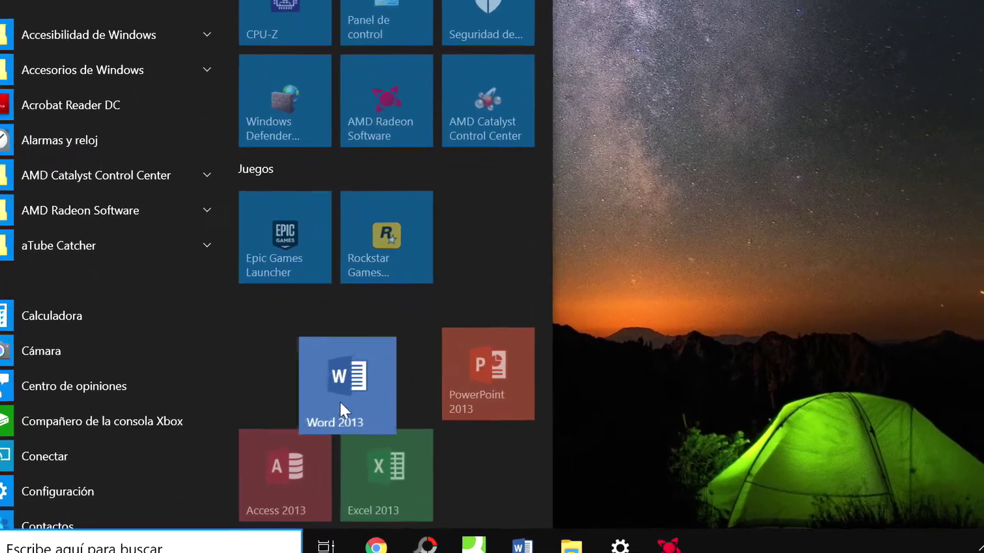
pyautogui.moveTo(340, 402); pyautogui.dragTo(273, 346)
pyautogui.moveTo(273, 416); pyautogui.dragTo(282, 355)
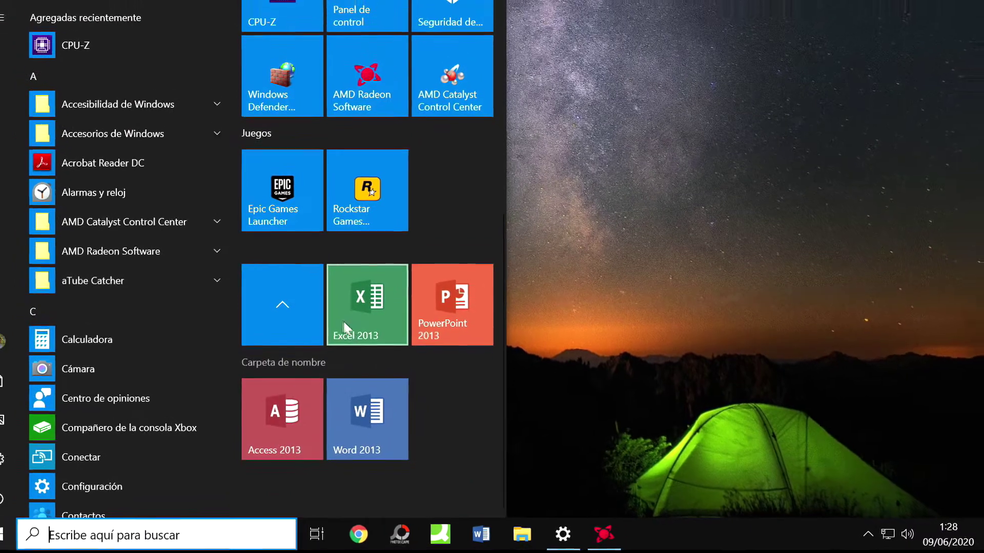
pyautogui.click(288, 303)
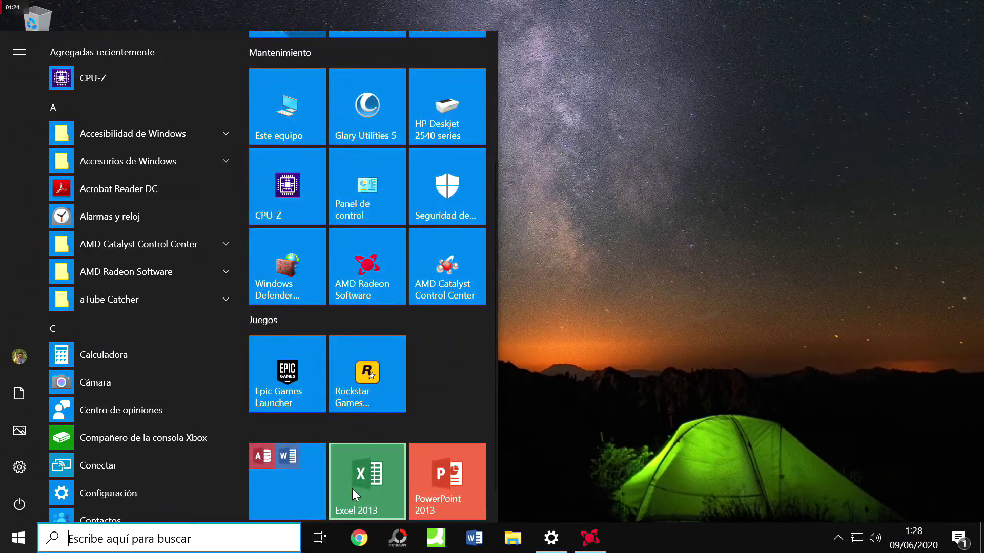
# Add the Excel 2013 and PowerPoint 2013 tiles to the Start folder holding Access and Word.
pyautogui.moveTo(352, 488); pyautogui.dragTo(277, 402)
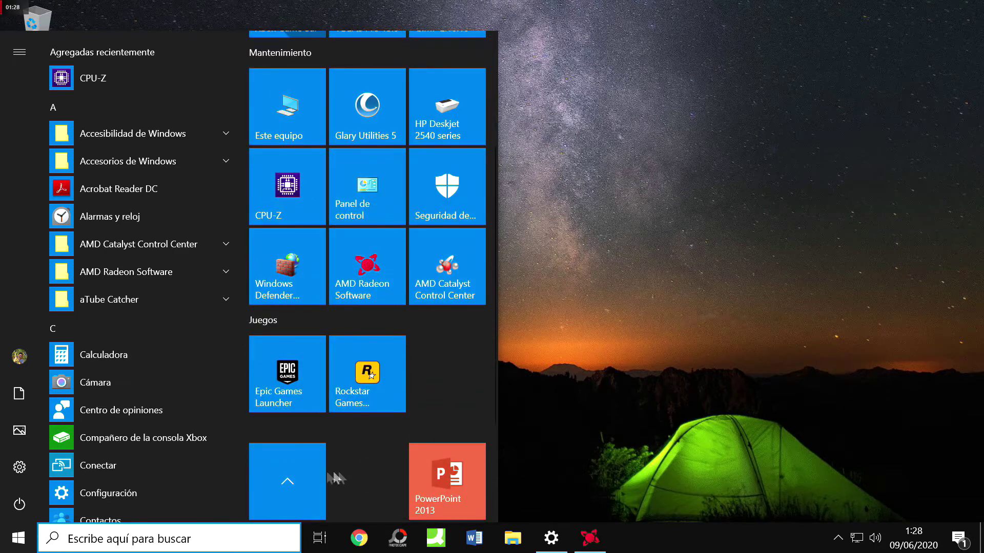
pyautogui.scroll(-1, 314, 466)
pyautogui.moveTo(445, 435); pyautogui.dragTo(295, 441)
pyautogui.click(263, 471)
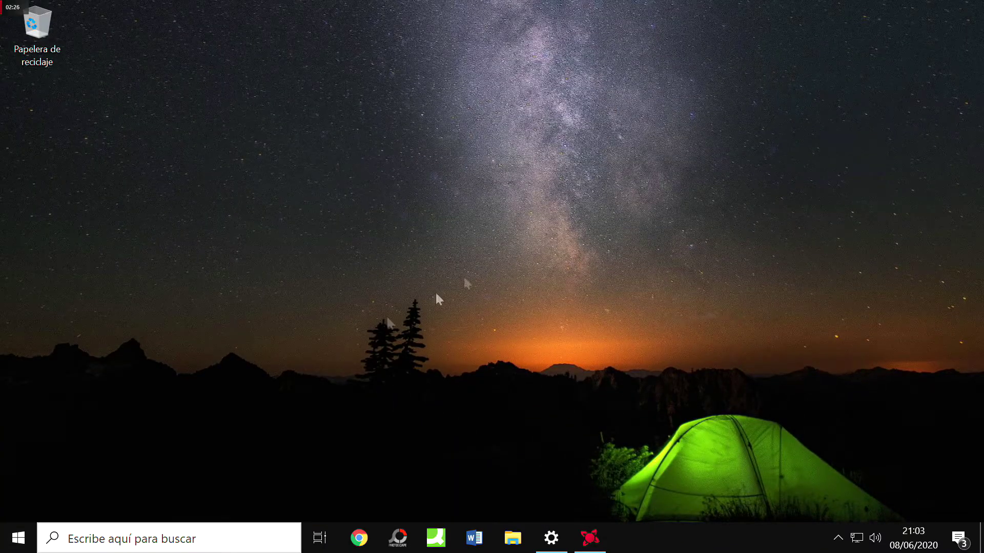
# Pin CPU-Z to the taskbar from the recently added apps in Start, and close Start.
pyautogui.click(18, 538)
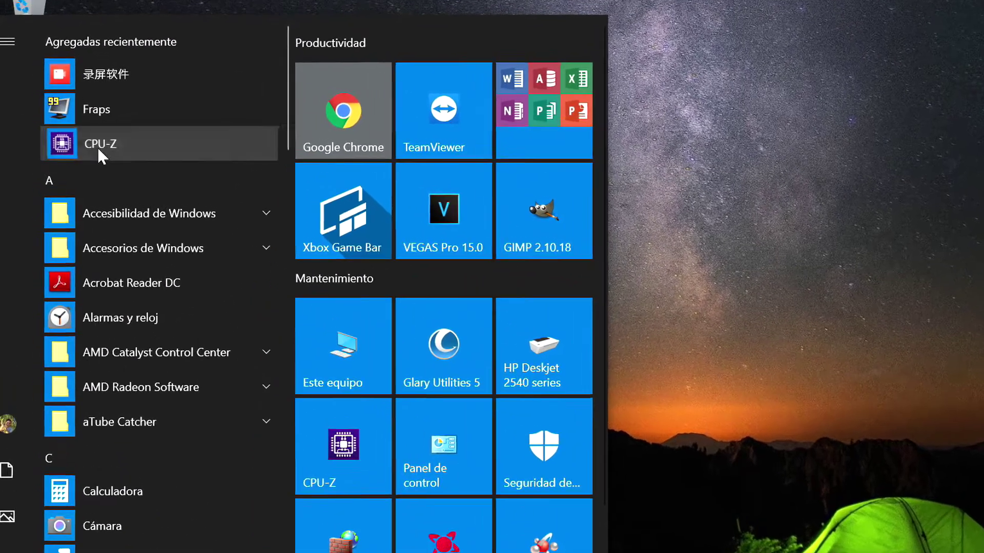
pyautogui.rightClick(93, 137)
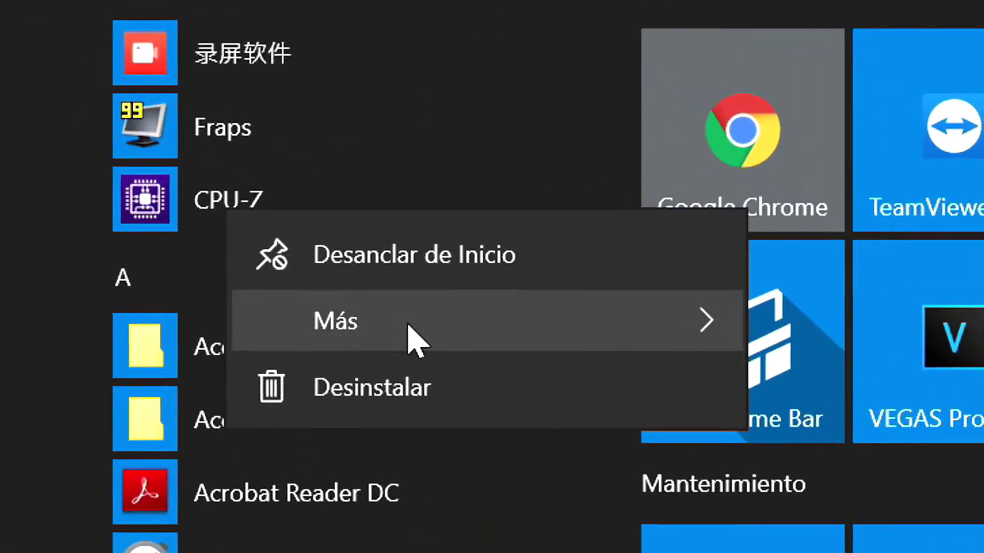
pyautogui.moveTo(241, 232)
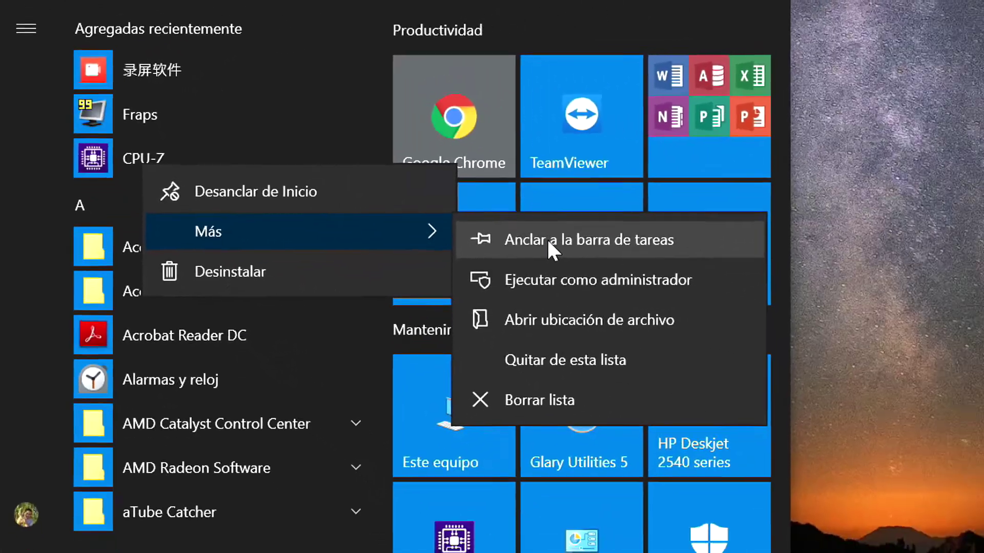
pyautogui.click(549, 241)
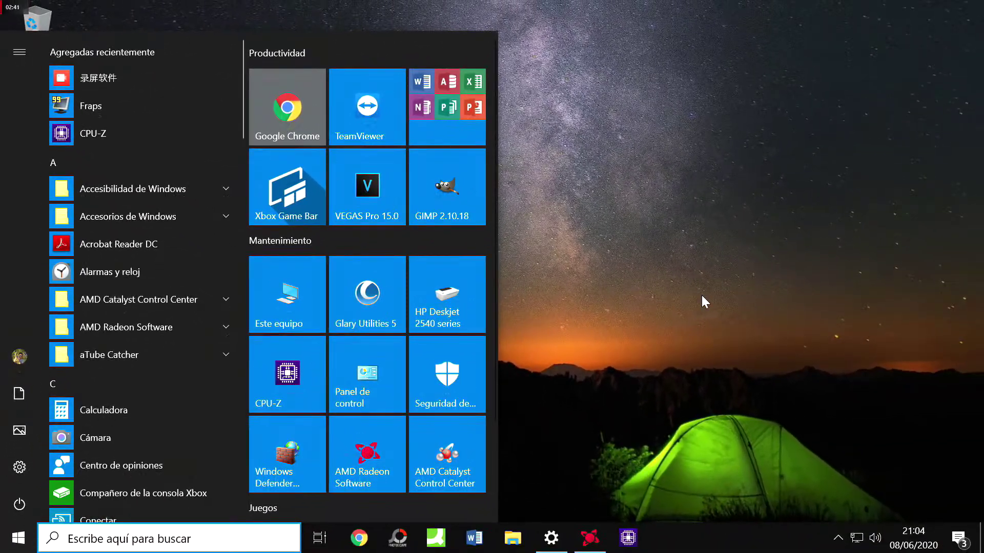
pyautogui.click(702, 297)
# Move the CPU-Z icon beside File Explorer on the taskbar and unpin it from there.
pyautogui.moveTo(628, 537); pyautogui.dragTo(622, 518)
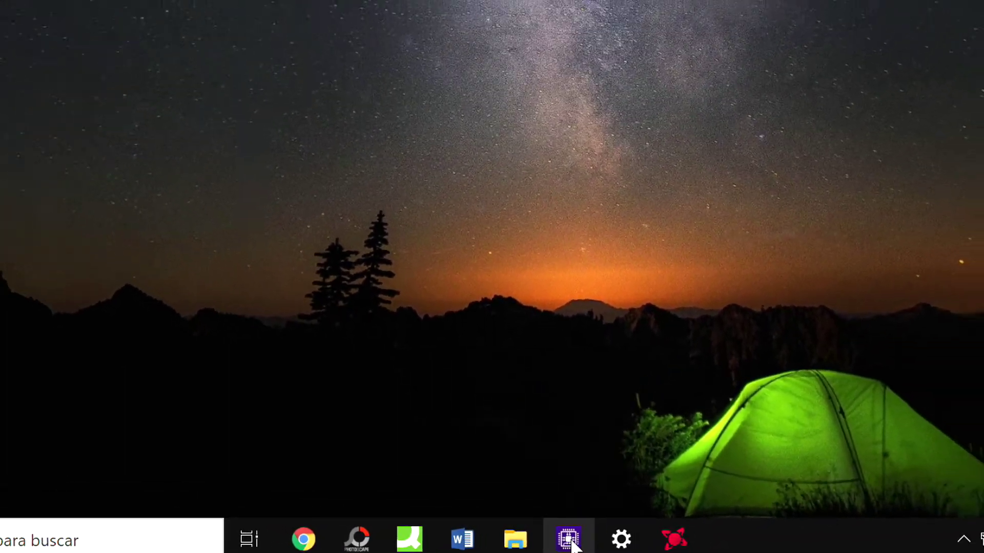
pyautogui.rightClick(575, 535)
pyautogui.click(539, 509)
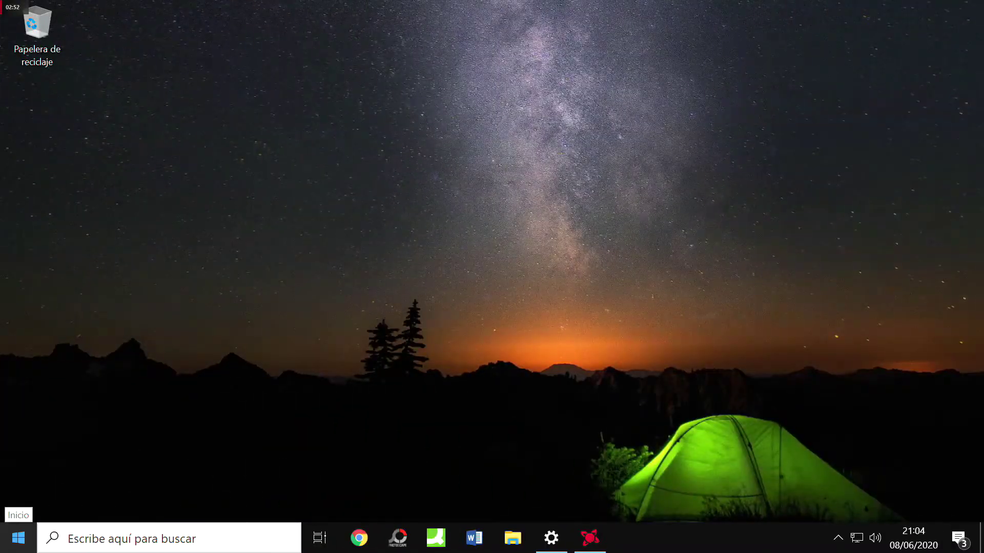
# Open Windows Settings from Start and go to the Aplicaciones section.
pyautogui.click(19, 537)
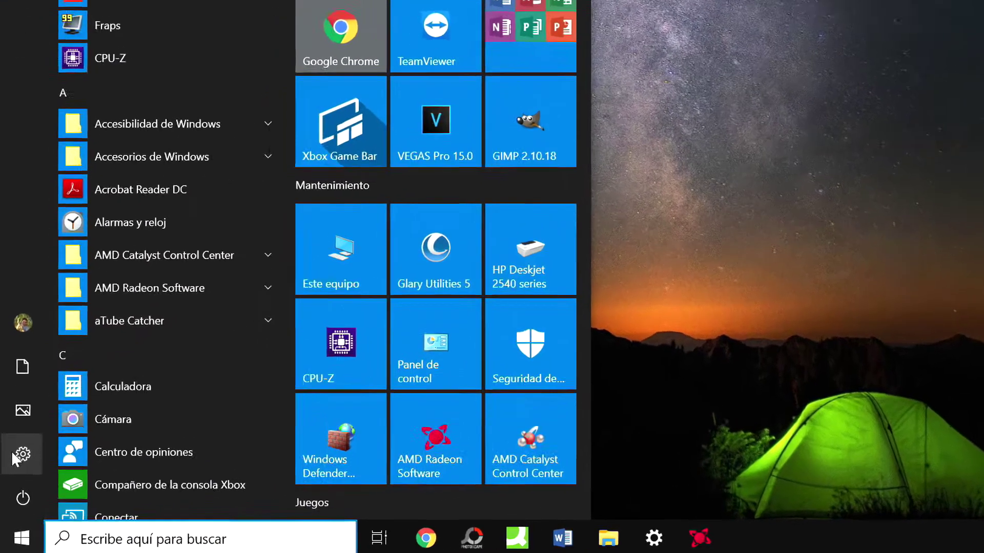
pyautogui.moveTo(19, 467)
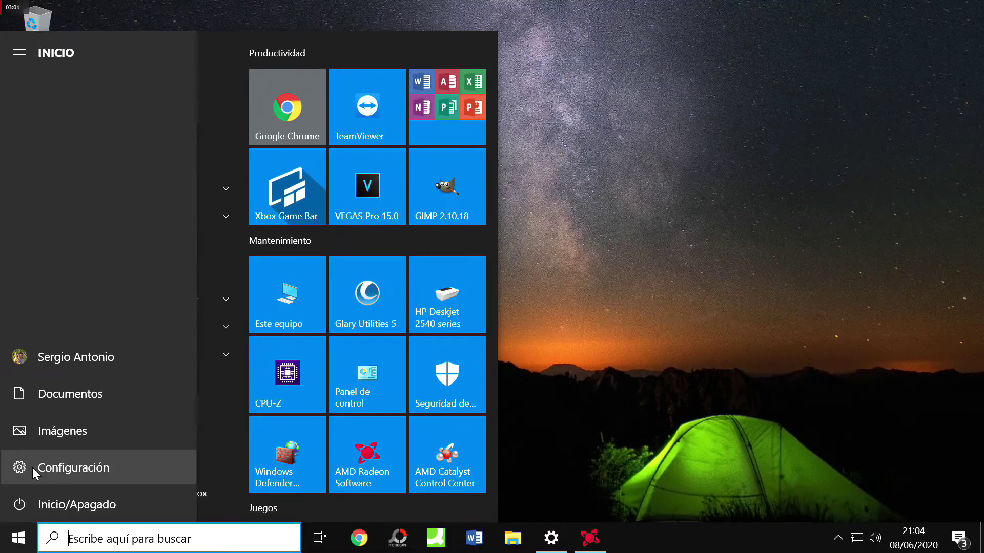
pyautogui.click(32, 467)
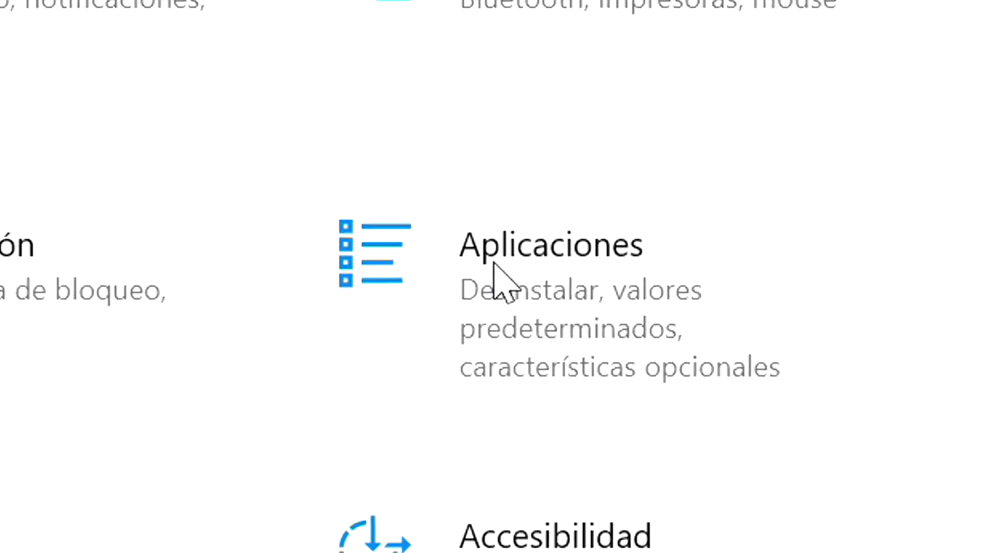
pyautogui.click(353, 281)
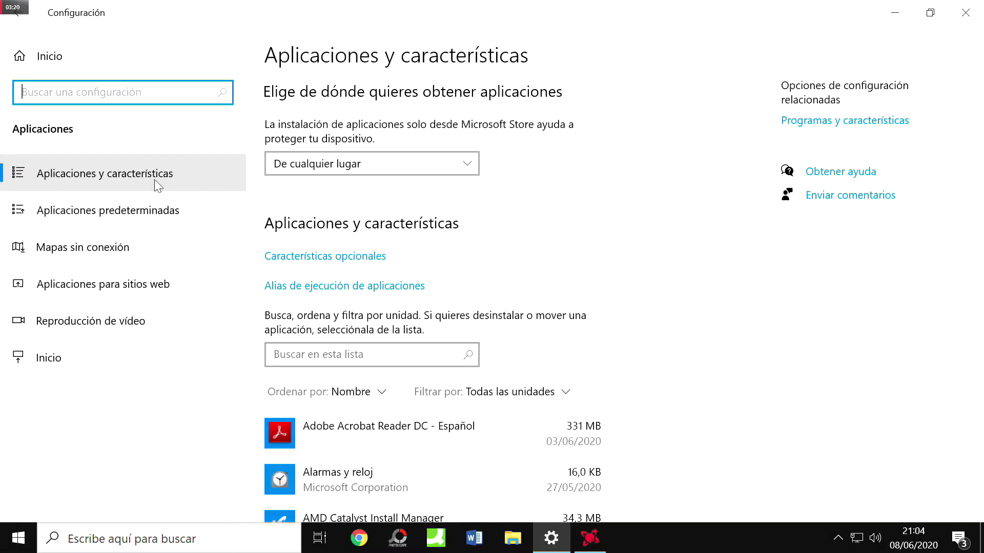
# Uninstall EaseUS Partition Master 14.0 from the installed apps list, allowing the uninstaller to make changes to the device.
pyautogui.scroll(-5, 856, 402)
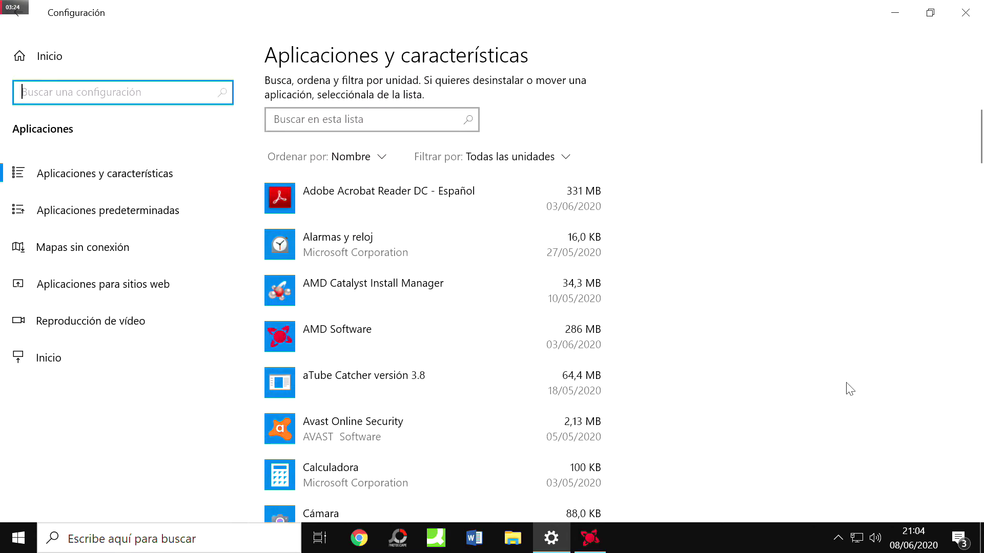
pyautogui.scroll(-3, 850, 390)
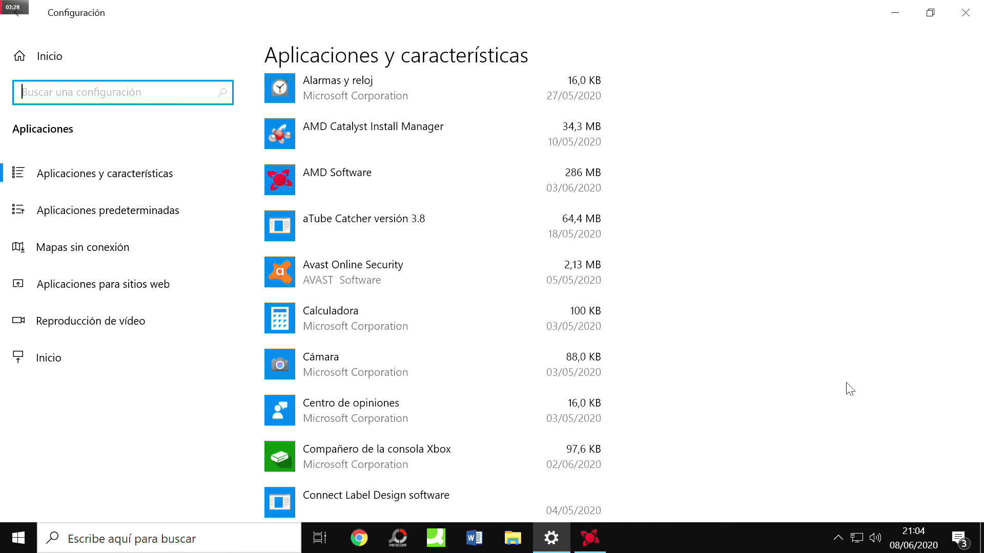
pyautogui.scroll(-3, 850, 389)
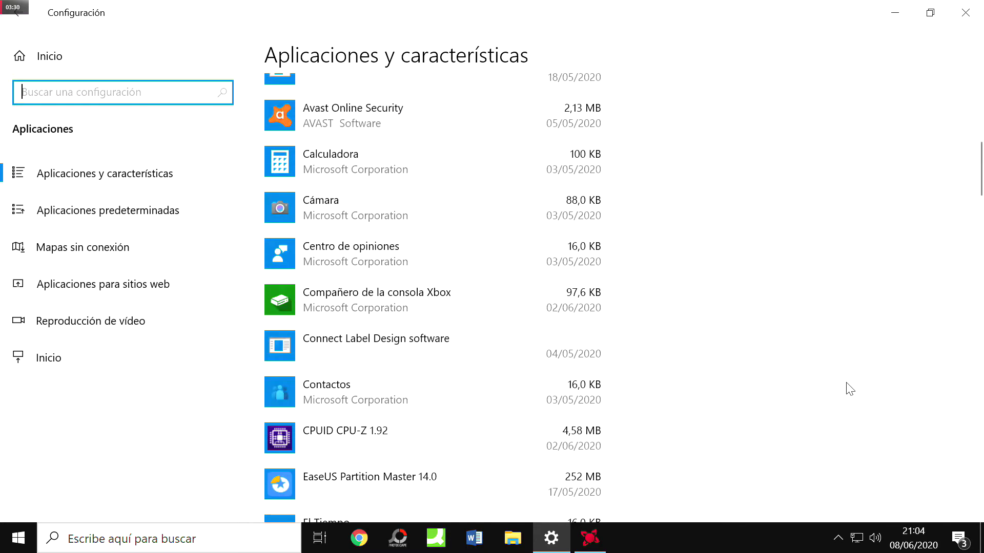
pyautogui.scroll(-3, 850, 390)
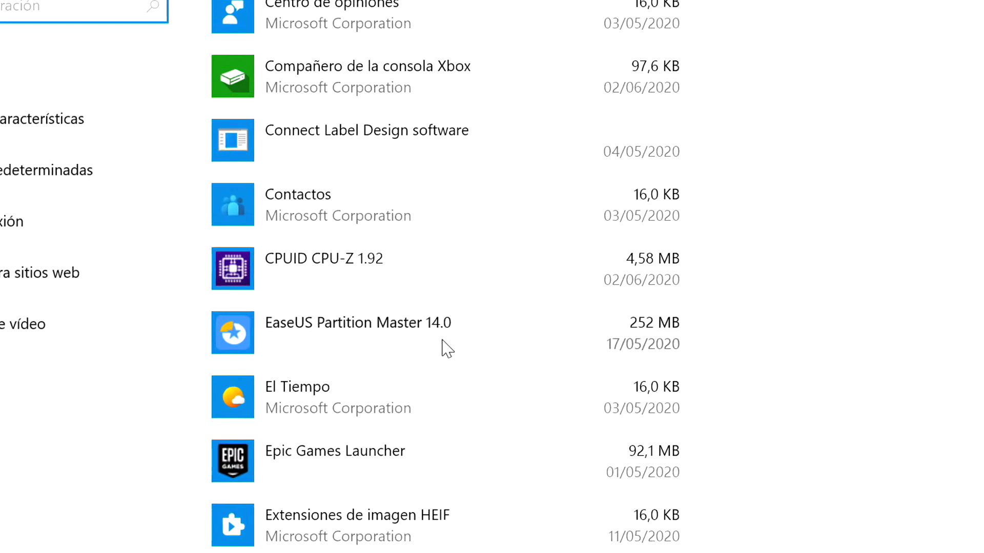
pyautogui.click(482, 365)
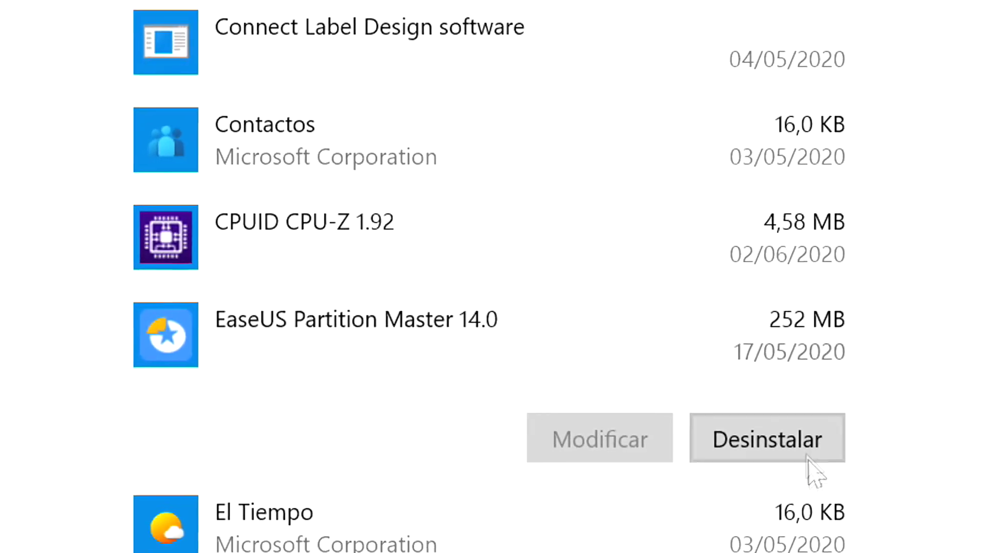
pyautogui.click(807, 457)
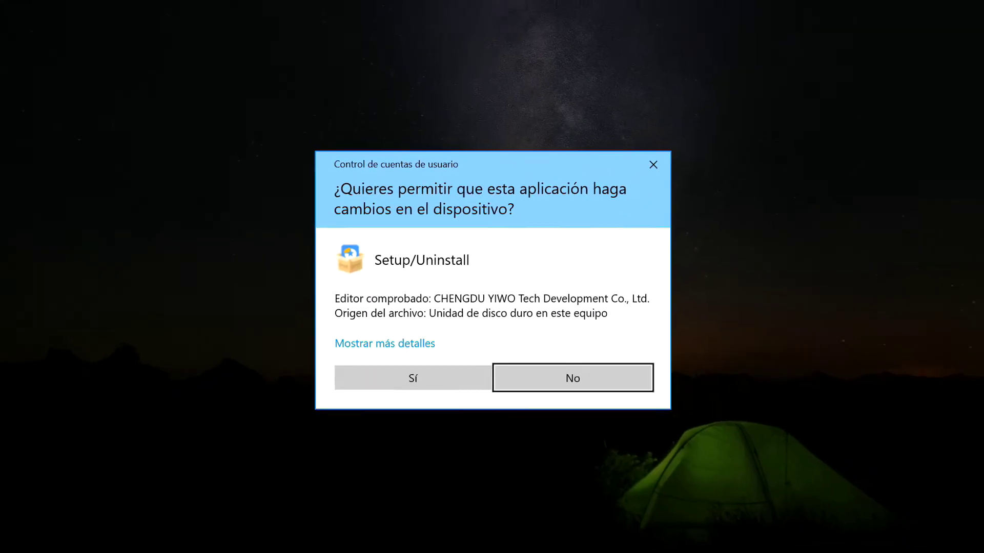
pyautogui.click(453, 375)
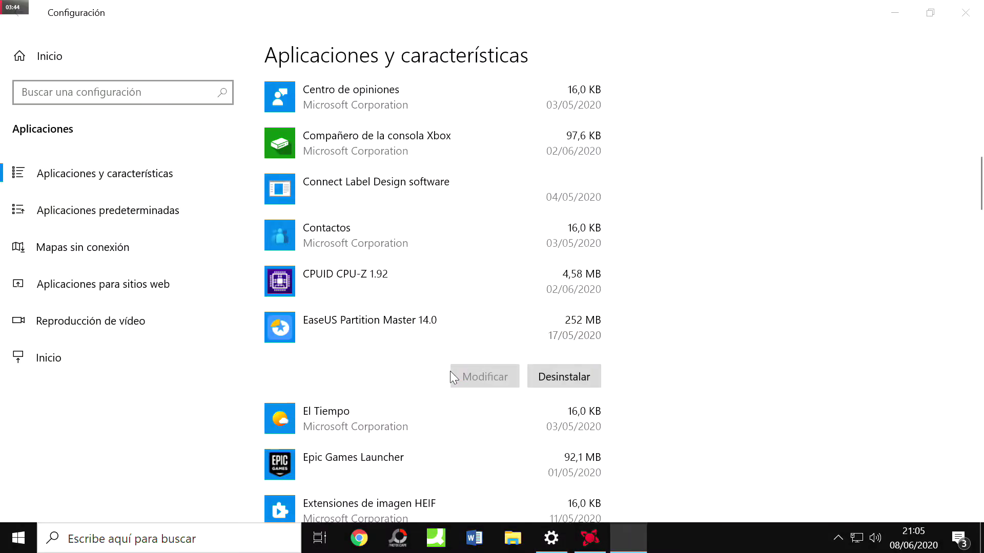
pyautogui.click(568, 330)
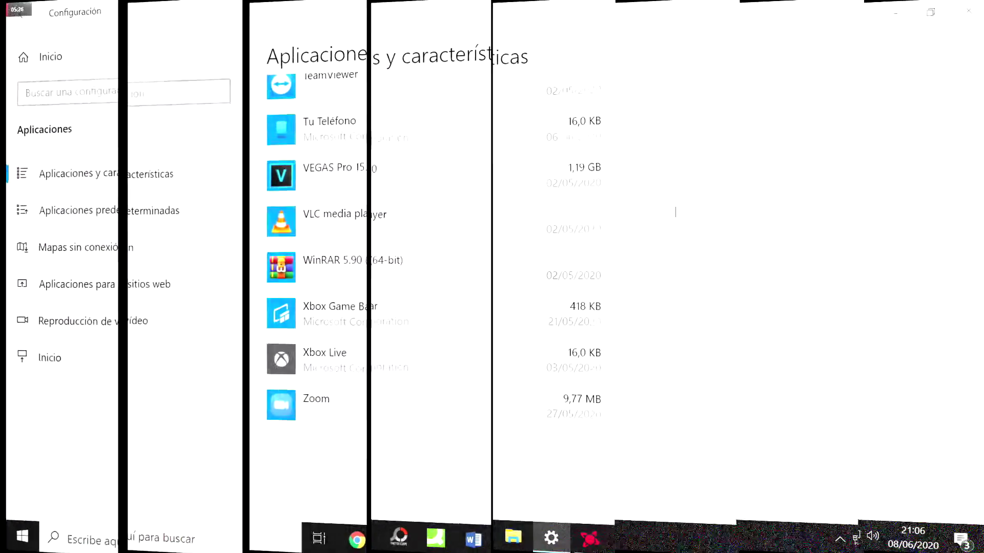
# Turn off startup launch for Catalyst Control Center Launcher, EpicGamesLauncher, Glary Utilities StartupManager and Realtek HD Audio Universal Service in the Inicio settings.
pyautogui.click(49, 362)
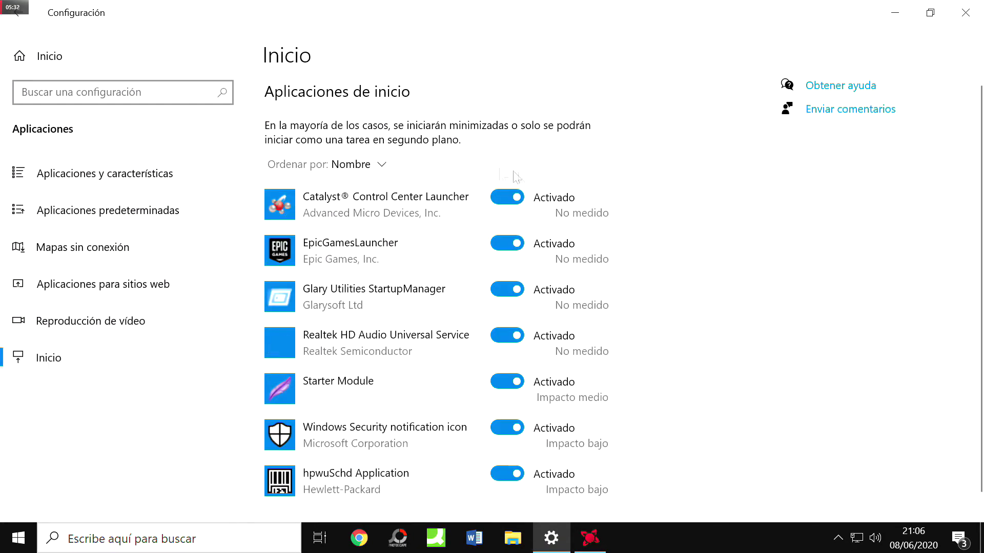
pyautogui.scroll(-1, 533, 226)
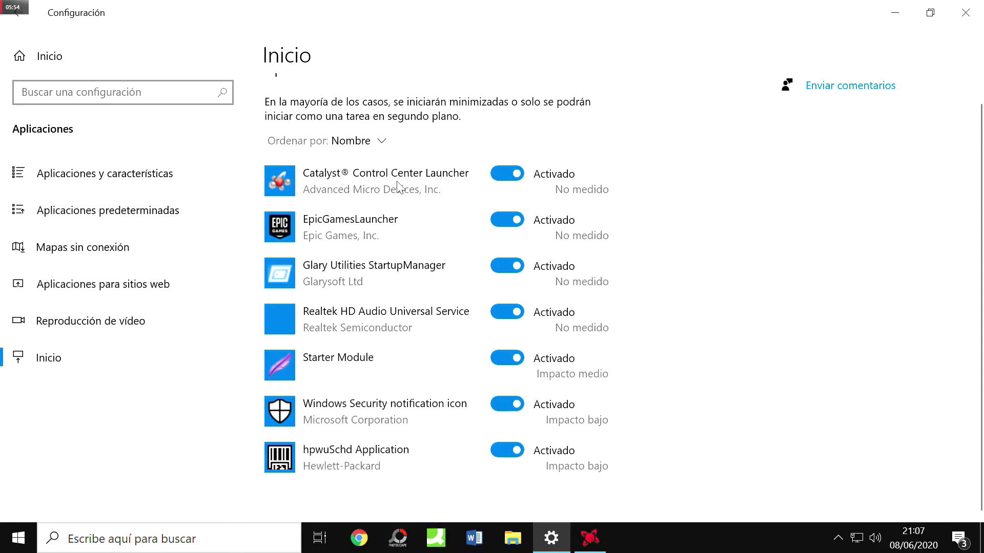
pyautogui.click(503, 173)
pyautogui.click(438, 372)
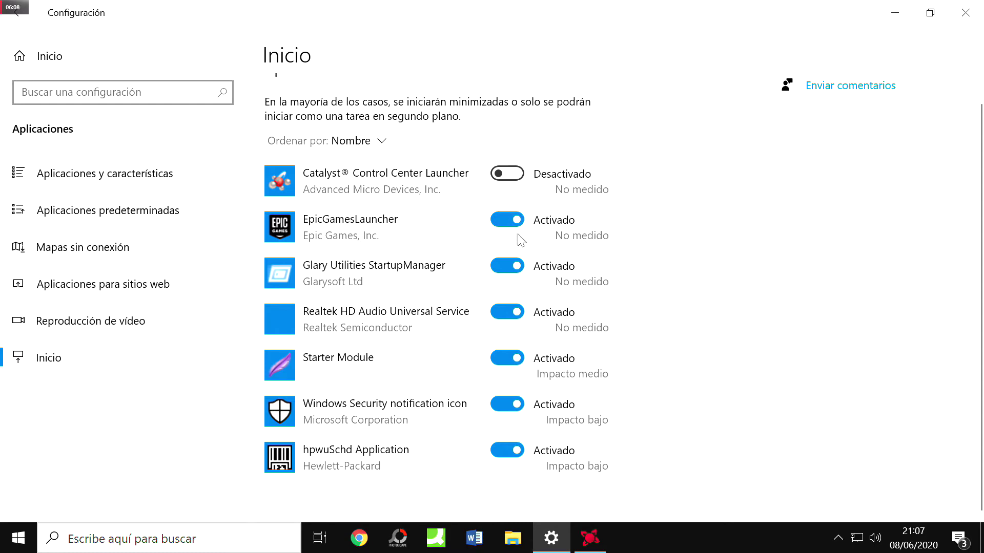
pyautogui.click(506, 225)
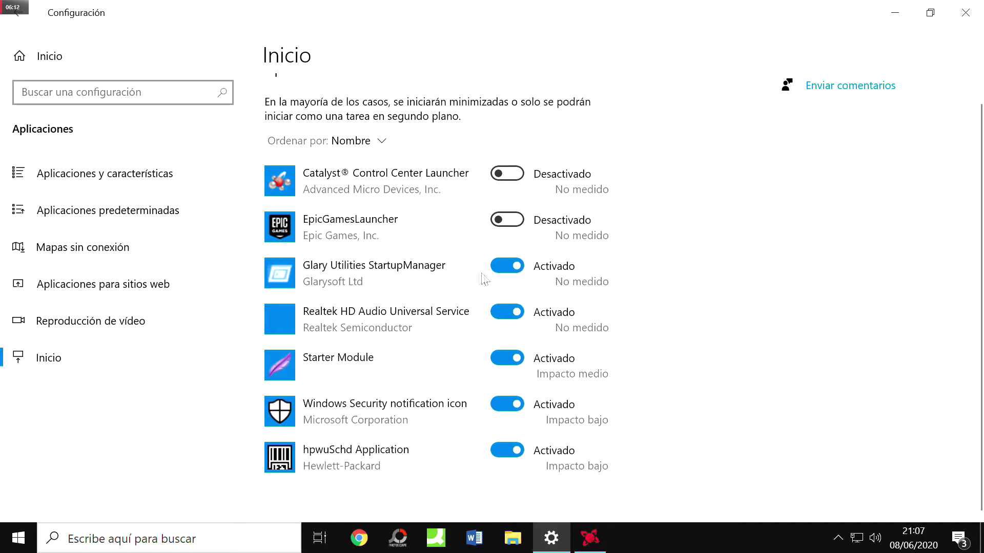
pyautogui.click(509, 266)
pyautogui.click(507, 312)
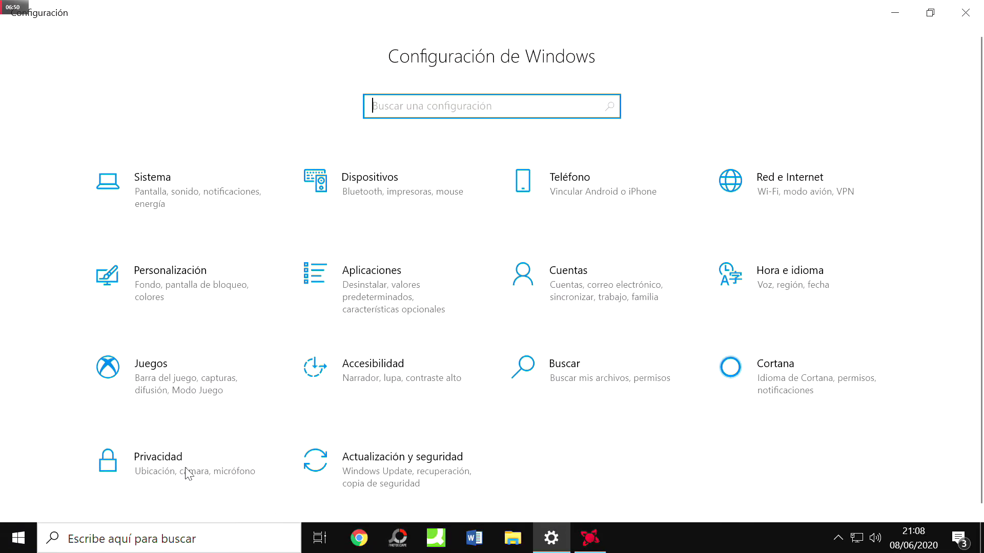
# Open the Aplicaciones en segundo plano page in the Privacidad settings.
pyautogui.click(188, 474)
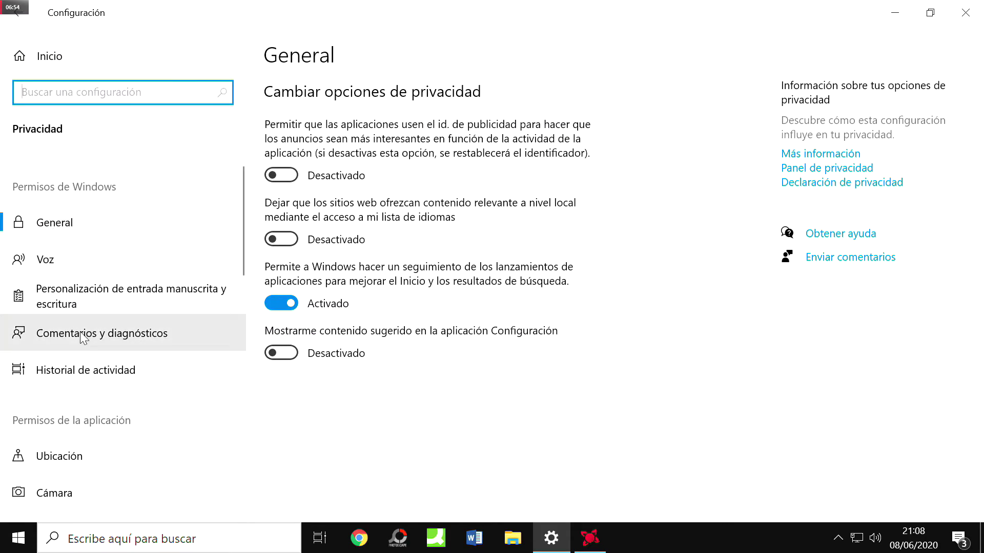
pyautogui.scroll(-5, 83, 339)
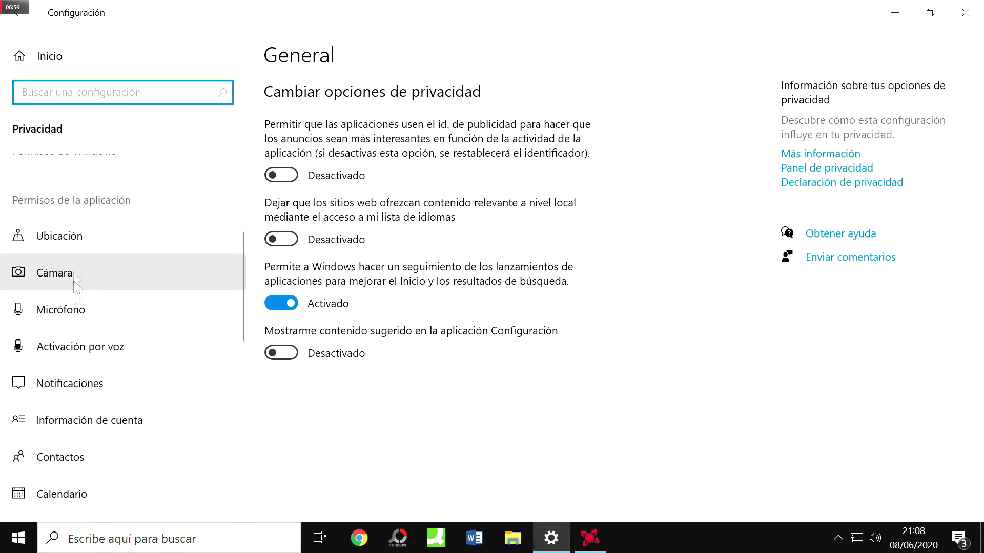
pyautogui.scroll(-7, 81, 347)
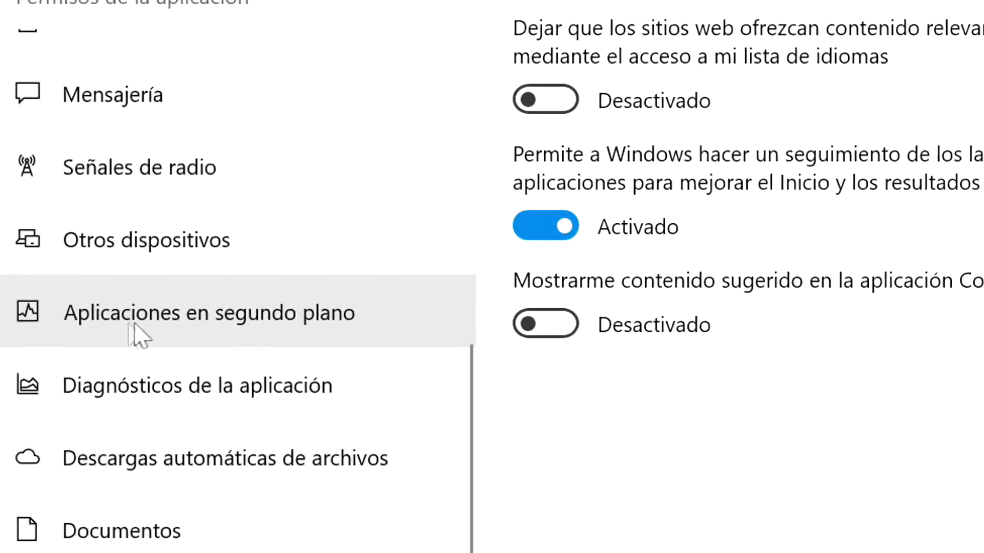
pyautogui.click(173, 315)
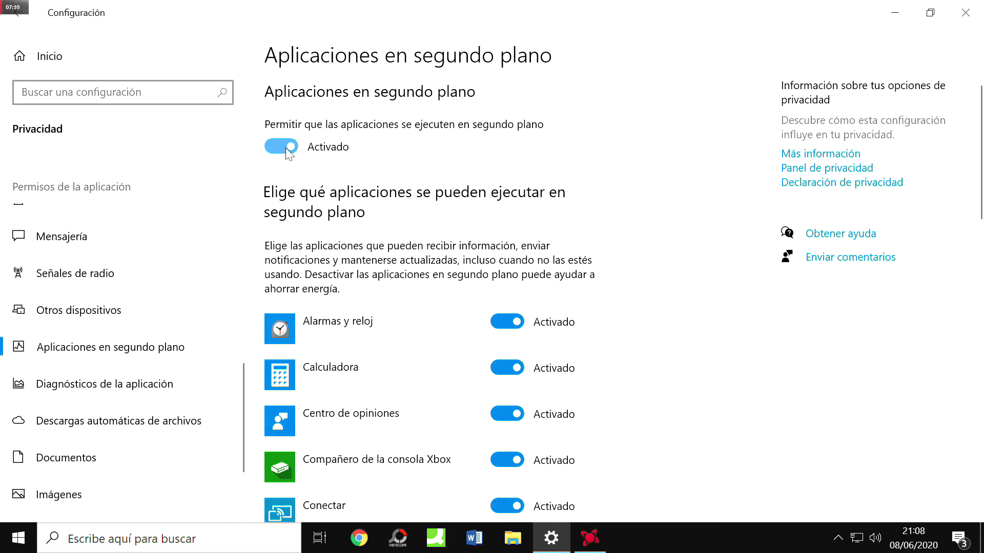
# Turn off background running for Alarmas y reloj, Calculadora, Centro de opiniones and Compañero de la consola Xbox.
pyautogui.scroll(-3, 594, 289)
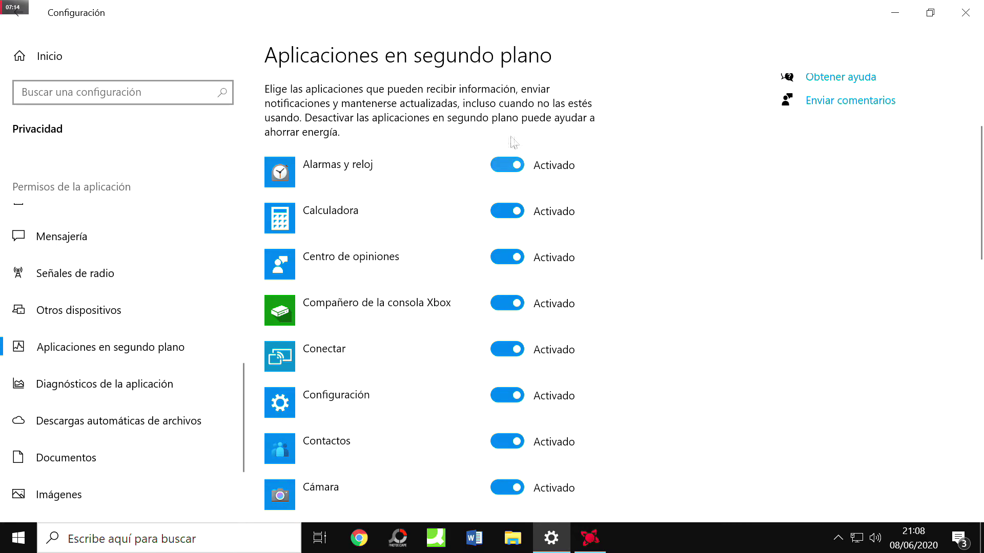
pyautogui.scroll(-15, 523, 308)
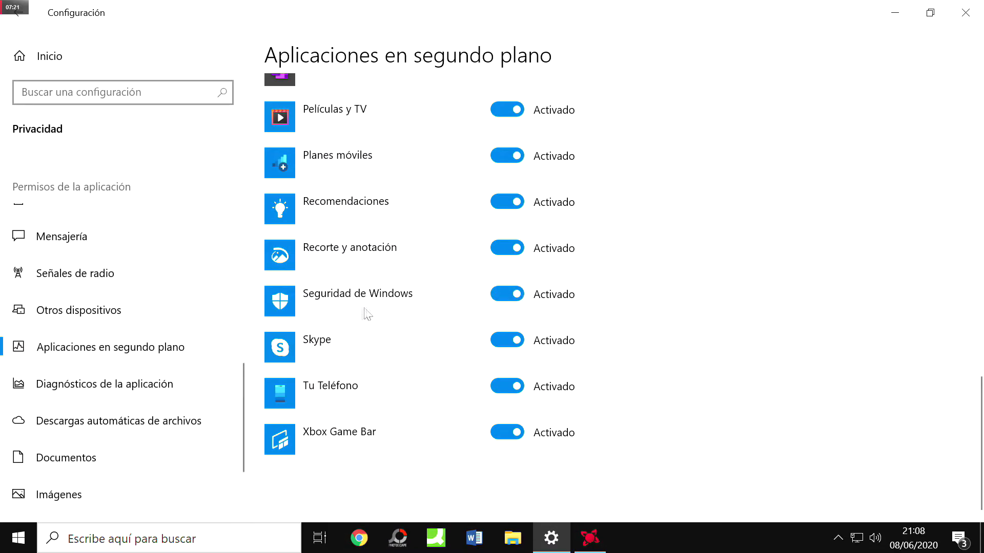
pyautogui.scroll(15, 410, 308)
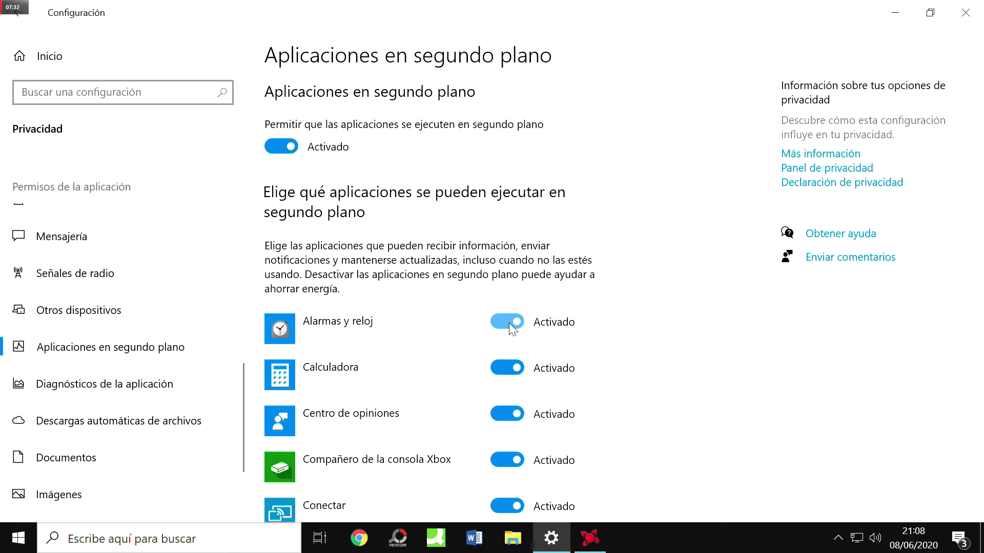
pyautogui.click(509, 323)
pyautogui.click(507, 367)
pyautogui.scroll(-3, 589, 397)
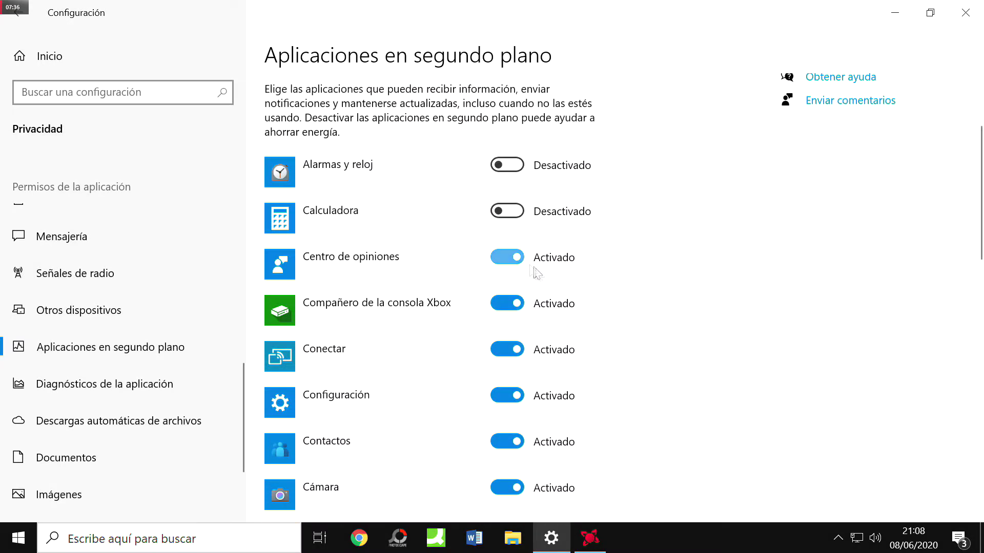
pyautogui.click(509, 258)
pyautogui.click(517, 305)
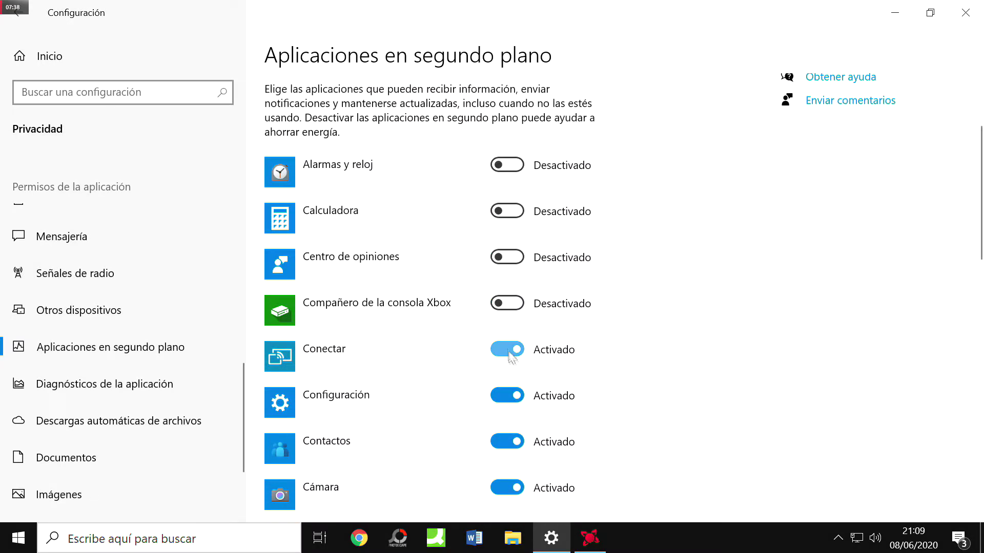
# Turn off background running for Conectar, Configuración, Contactos, Cámara, El Tiempo, Fotos de Microsoft and Grabadora de voz.
pyautogui.click(507, 395)
pyautogui.scroll(-3, 494, 295)
pyautogui.click(513, 375)
pyautogui.scroll(-3, 513, 277)
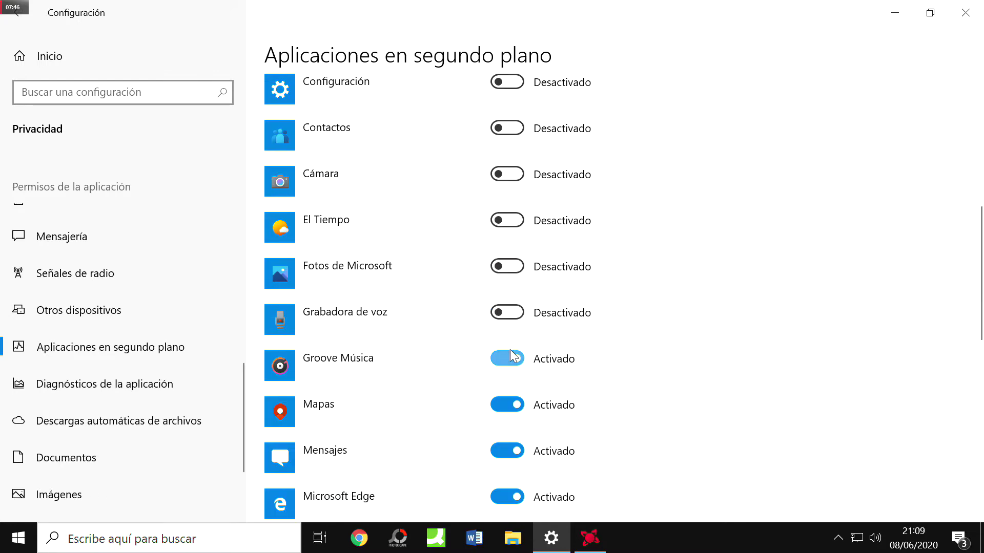
# Turn off background running for Groove Música, Mapas, Mensajes, Microsoft Edge, Microsoft Store, Netflix, Notas rápidas, Obtener ayuda, OneNote and Películas y TV.
pyautogui.scroll(-5, 571, 280)
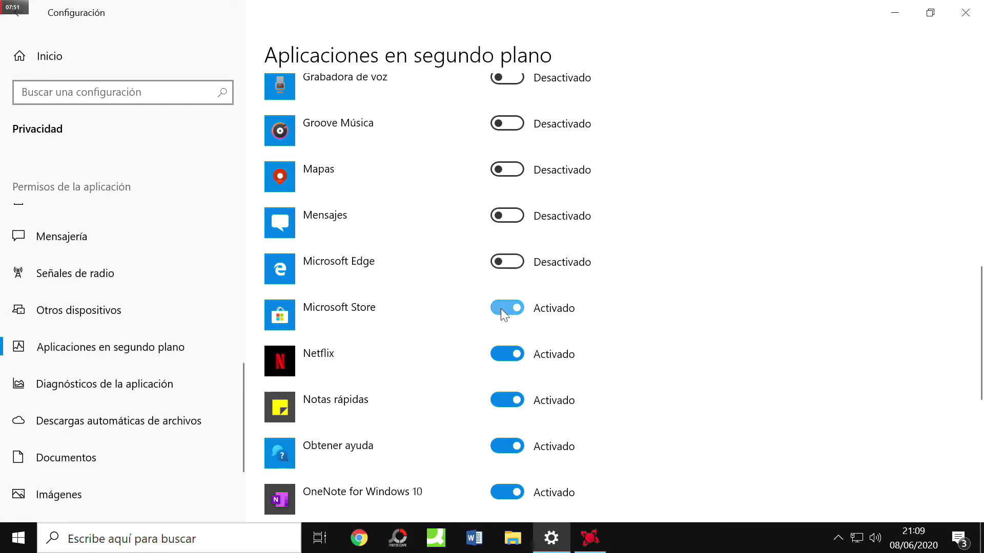
pyautogui.scroll(-3, 609, 362)
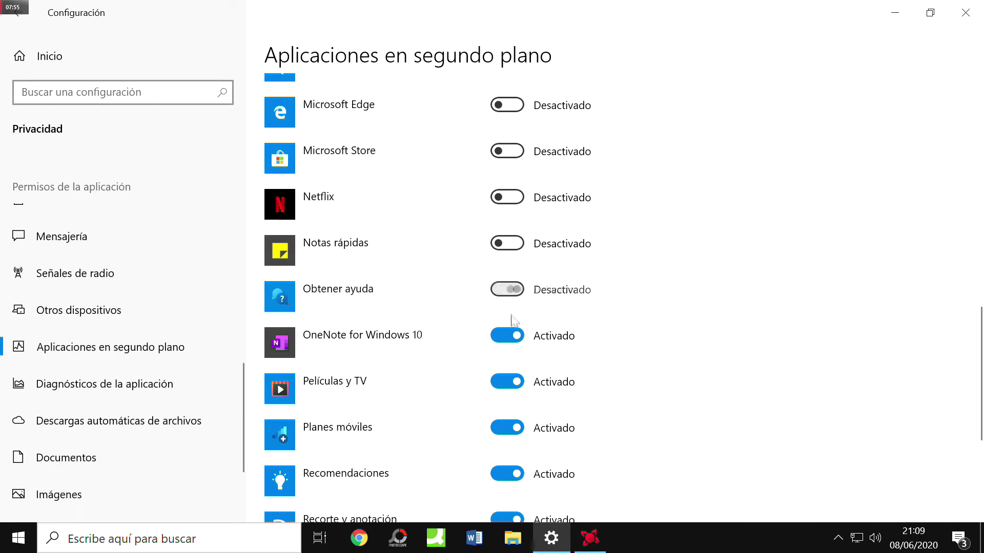
pyautogui.click(514, 382)
pyautogui.scroll(-2, 641, 385)
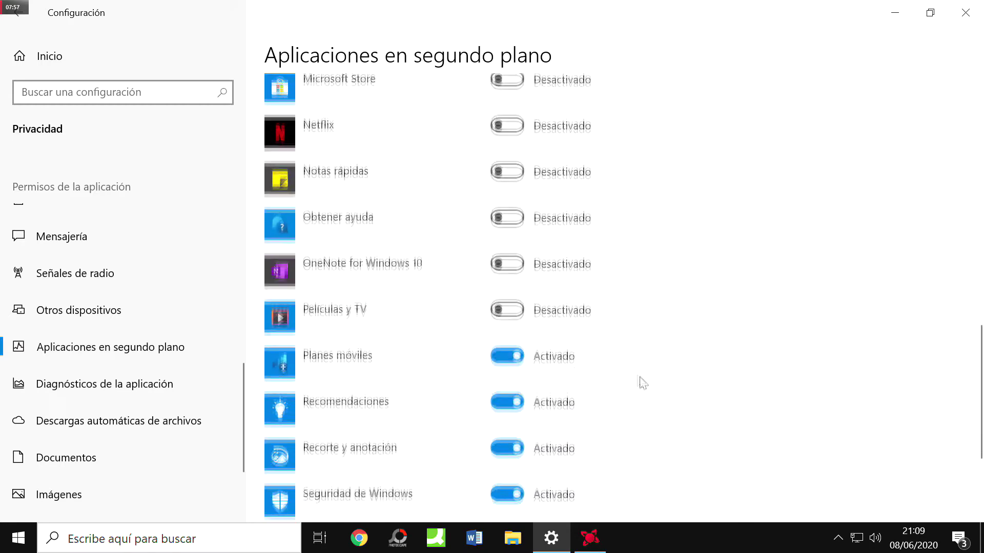
# Turn off background running for Planes móviles, Recomendaciones, Skype and Recorte y anotación.
pyautogui.click(547, 404)
pyautogui.scroll(-3, 654, 401)
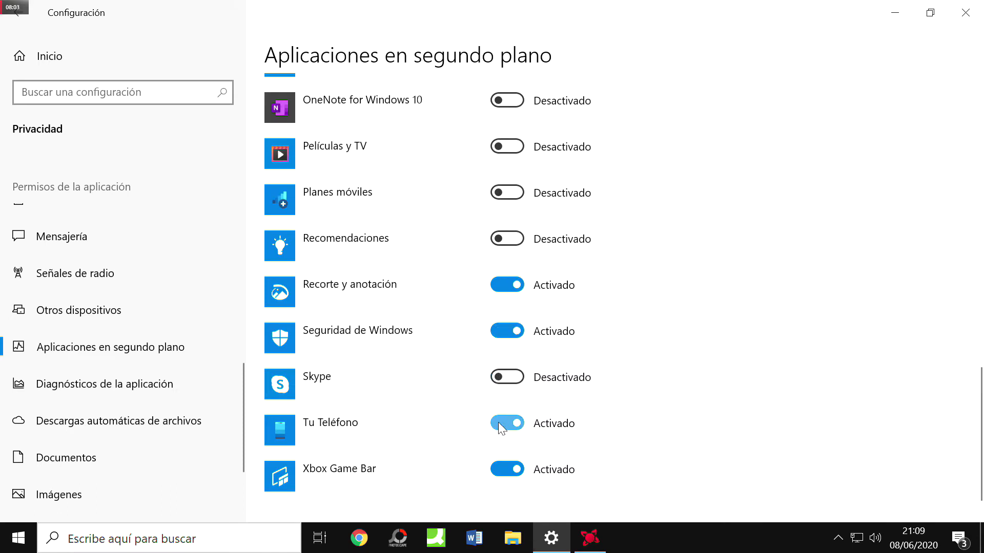
pyautogui.click(514, 286)
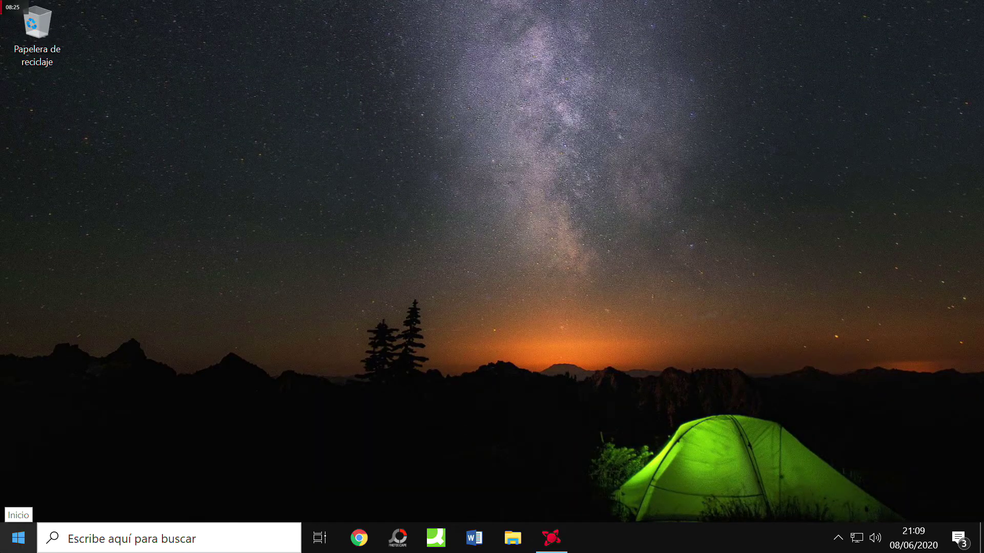
# Search Windows for "administrador de ta" and dismiss the search without opening a result.
pyautogui.click(99, 543)
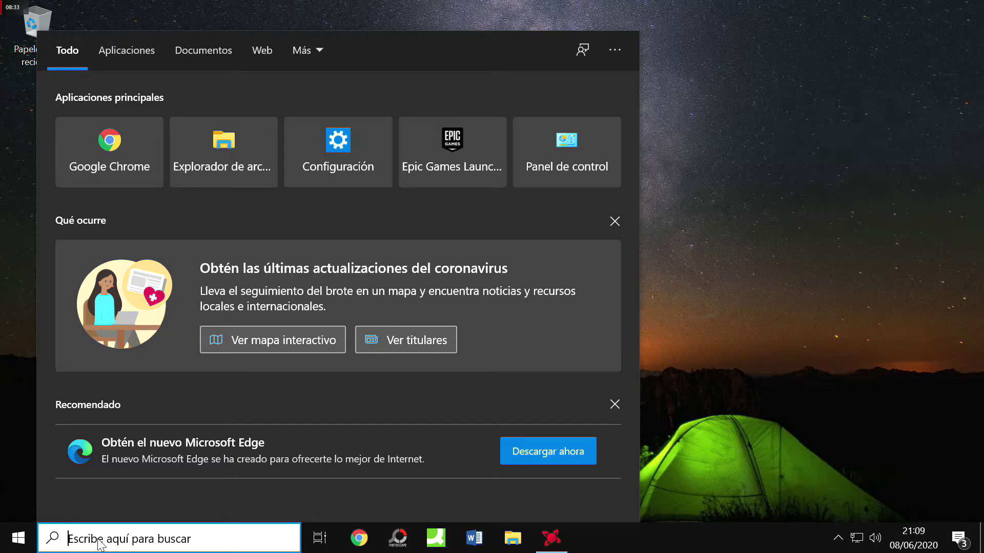
pyautogui.write('adminis')
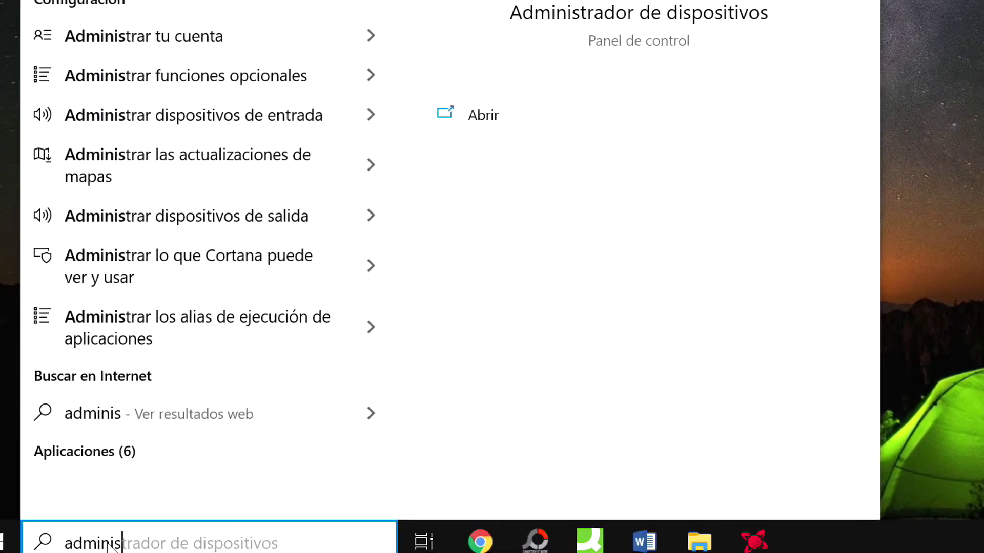
pyautogui.write('trad')
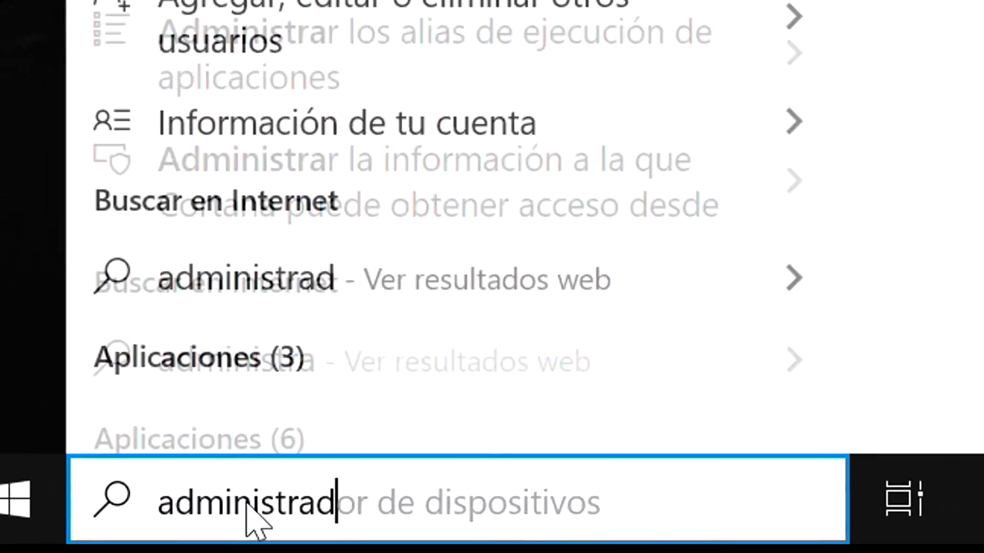
pyautogui.write('or de ta')
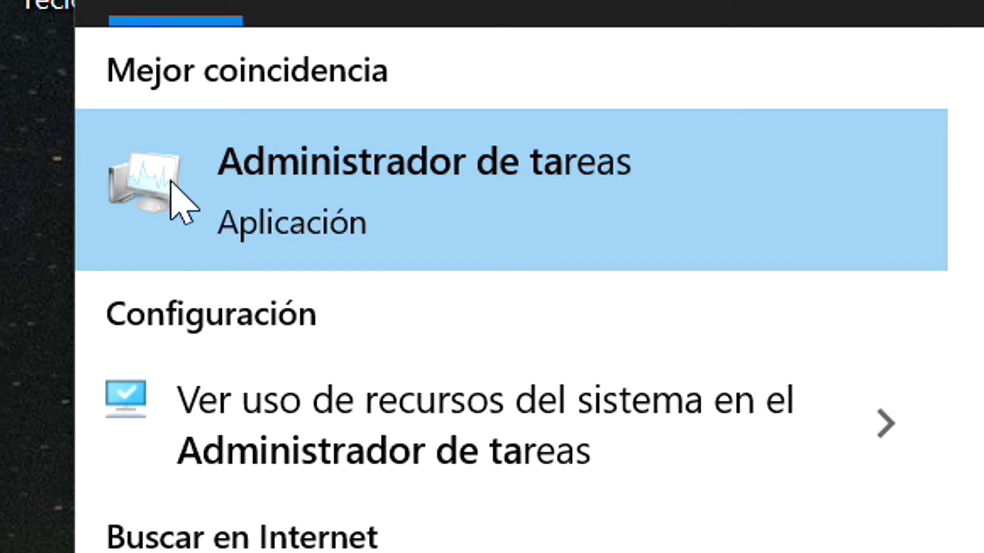
pyautogui.click(813, 425)
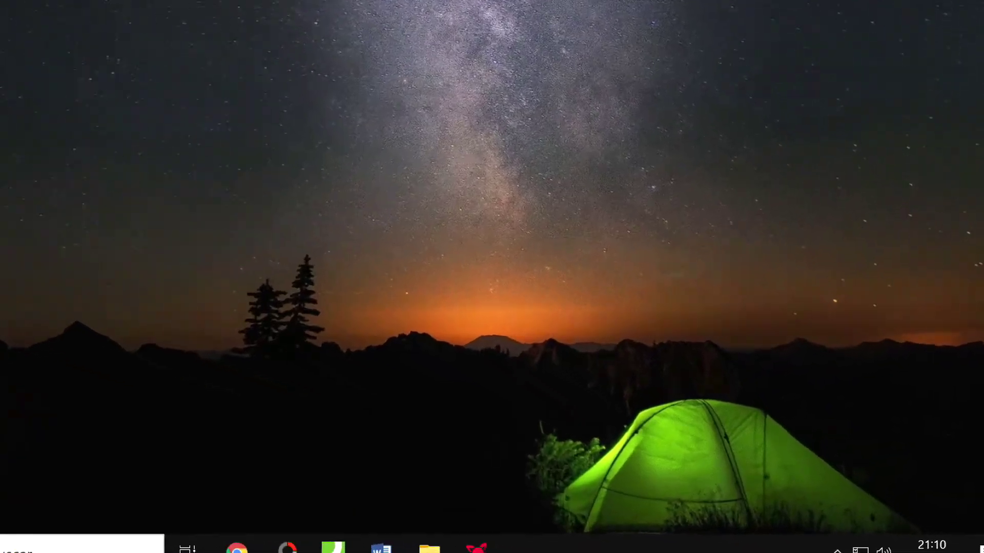
# Open Administrador de tareas from the taskbar in its detailed view and show the Inicio list of startup programs.
pyautogui.rightClick(637, 550)
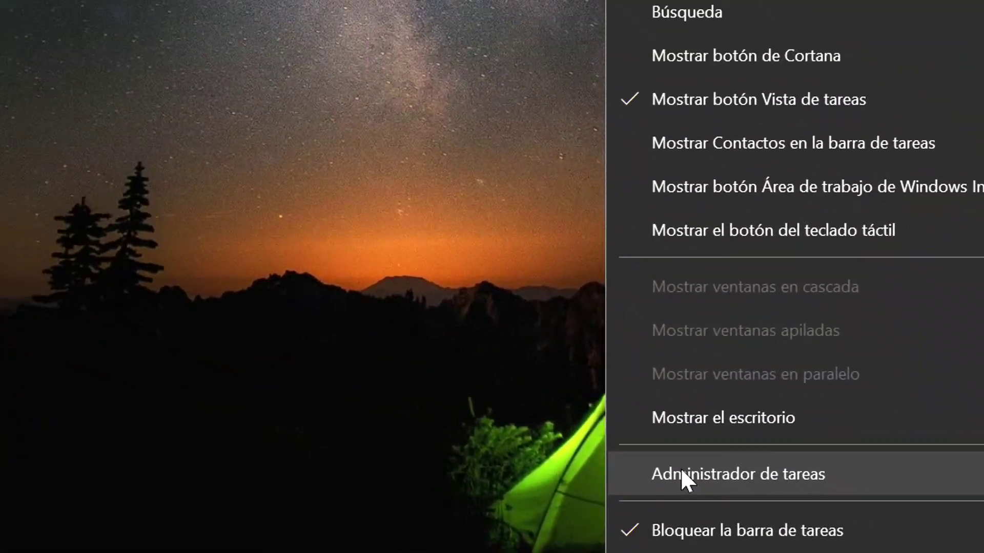
pyautogui.click(674, 466)
pyautogui.click(354, 372)
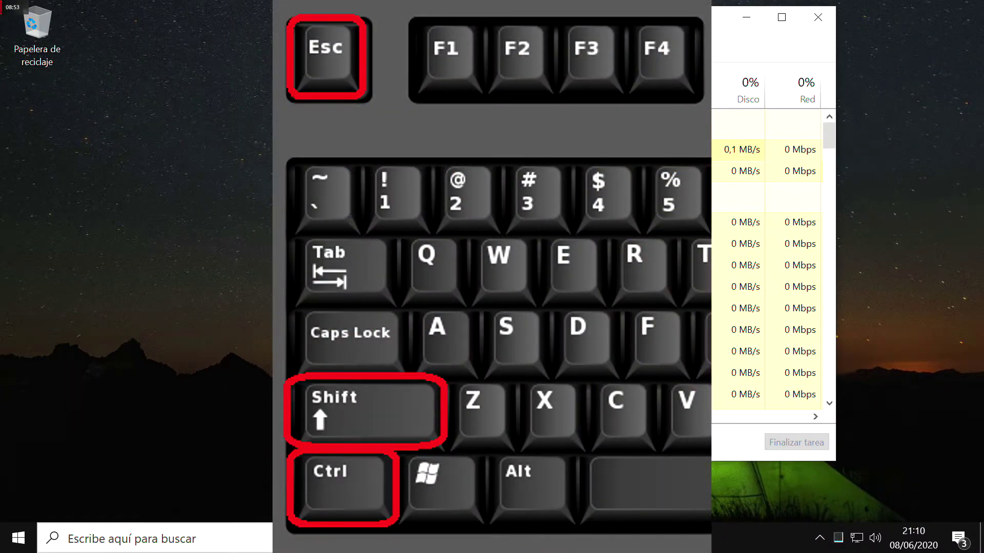
pyautogui.click(542, 55)
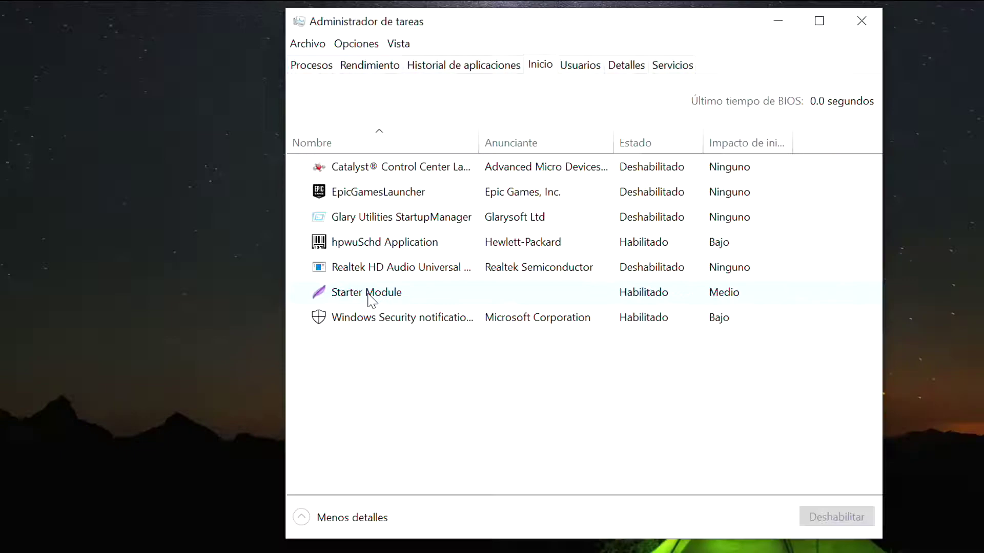
# Disable Starter Module in the startup program list, and enable it again.
pyautogui.rightClick(417, 292)
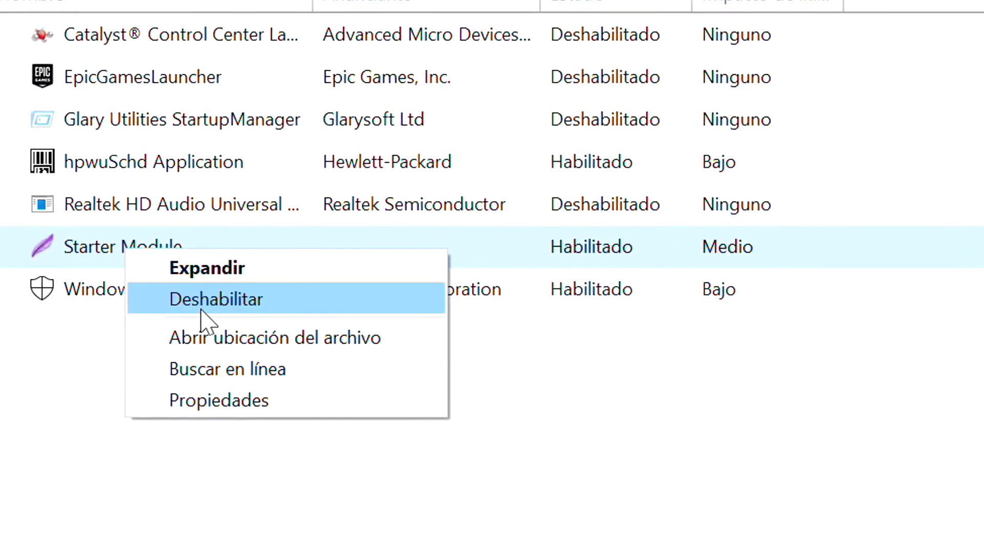
pyautogui.click(203, 302)
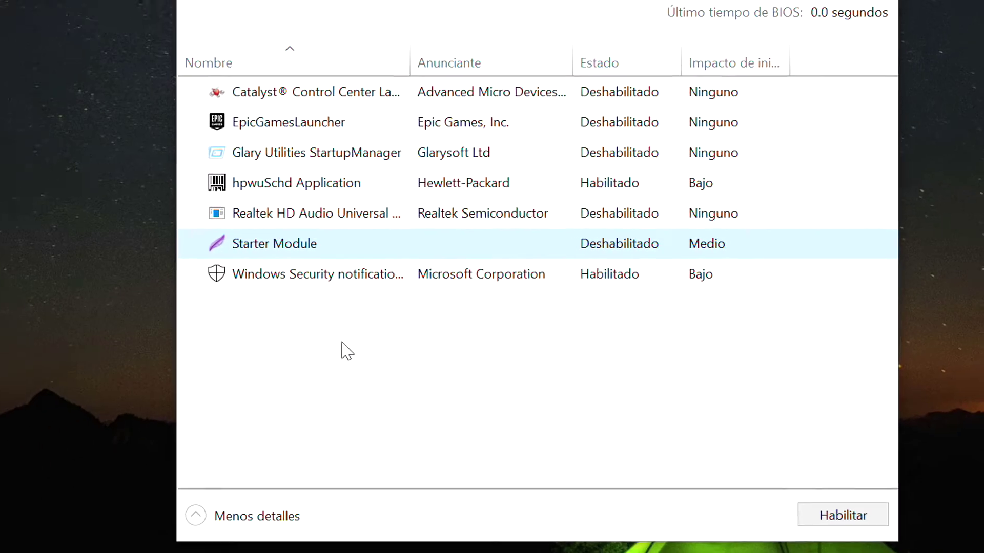
pyautogui.rightClick(262, 246)
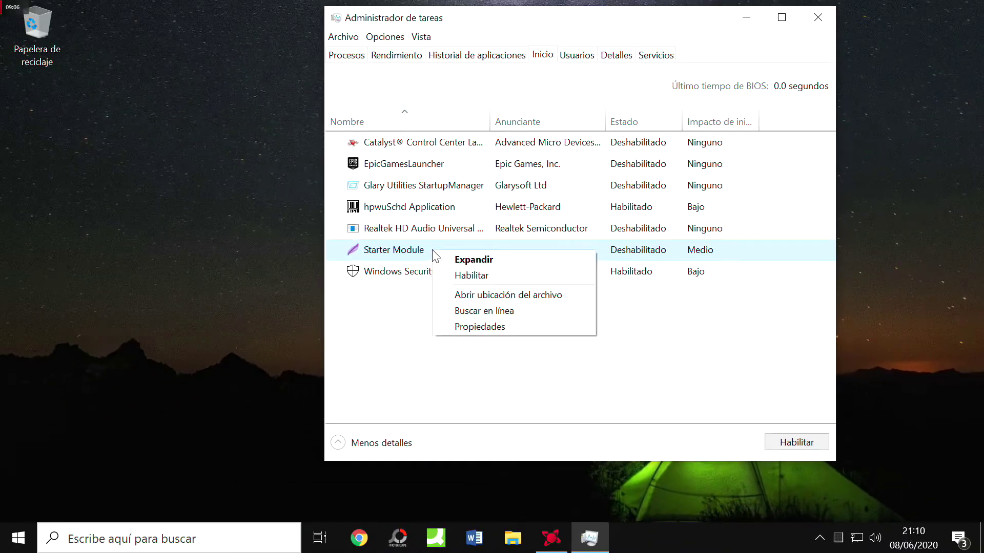
pyautogui.click(452, 277)
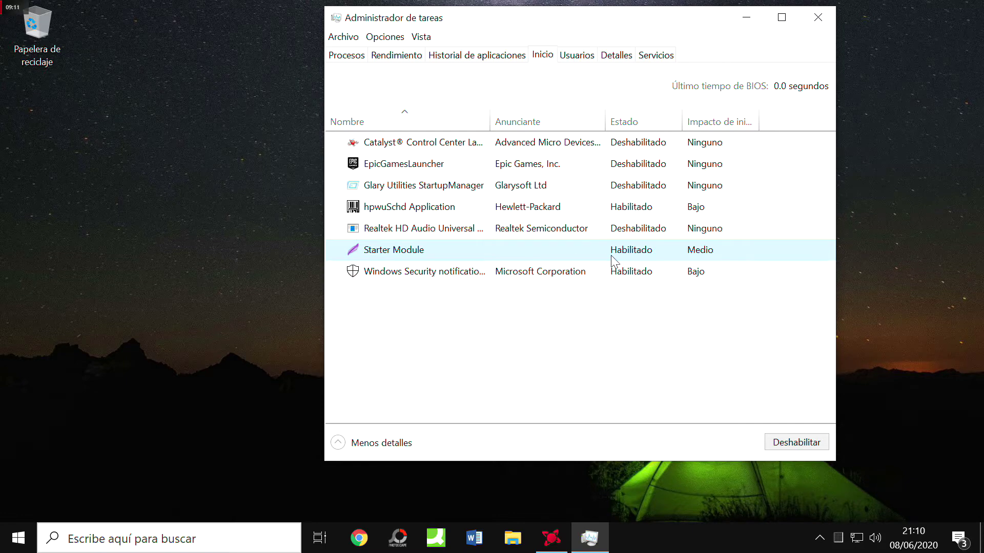
# Examine the running applications and background processes in the Procesos list of Administrador de tareas.
pyautogui.click(347, 55)
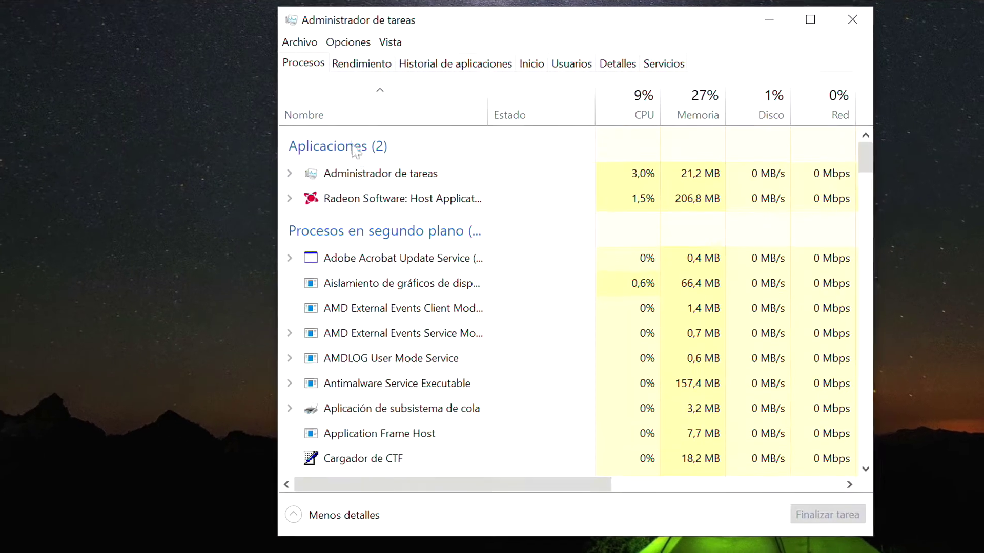
pyautogui.scroll(-3, 312, 320)
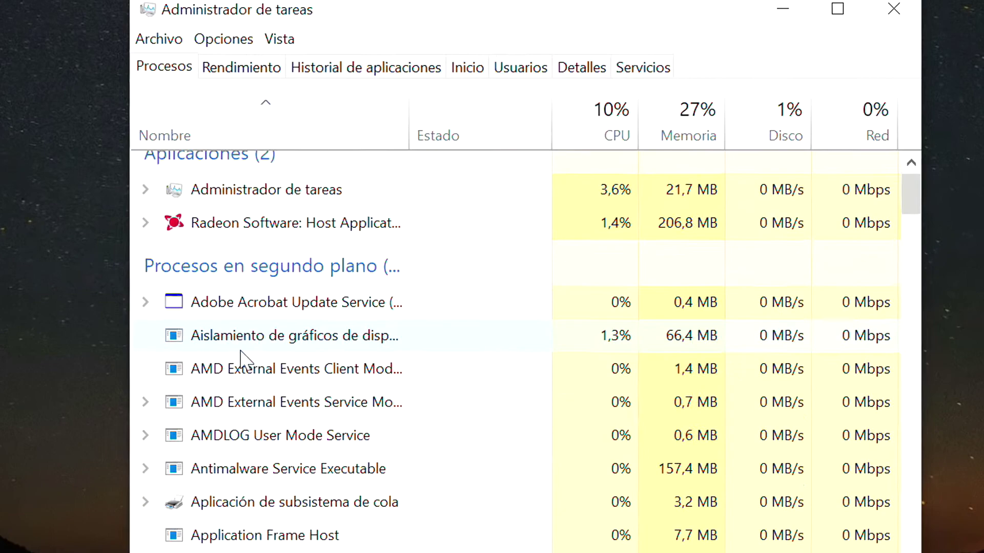
pyautogui.scroll(-5, 207, 372)
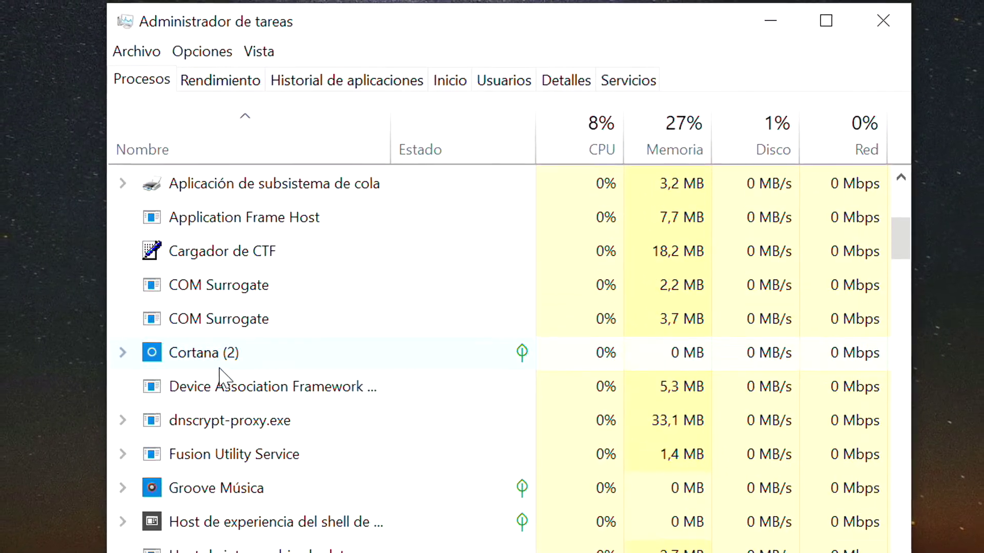
# Review the remaining background processes in Administrador de tareas, including Cortana, Groove Música, Lightshot and Xbox Game Bar.
pyautogui.scroll(-1, 220, 379)
pyautogui.scroll(4, 226, 374)
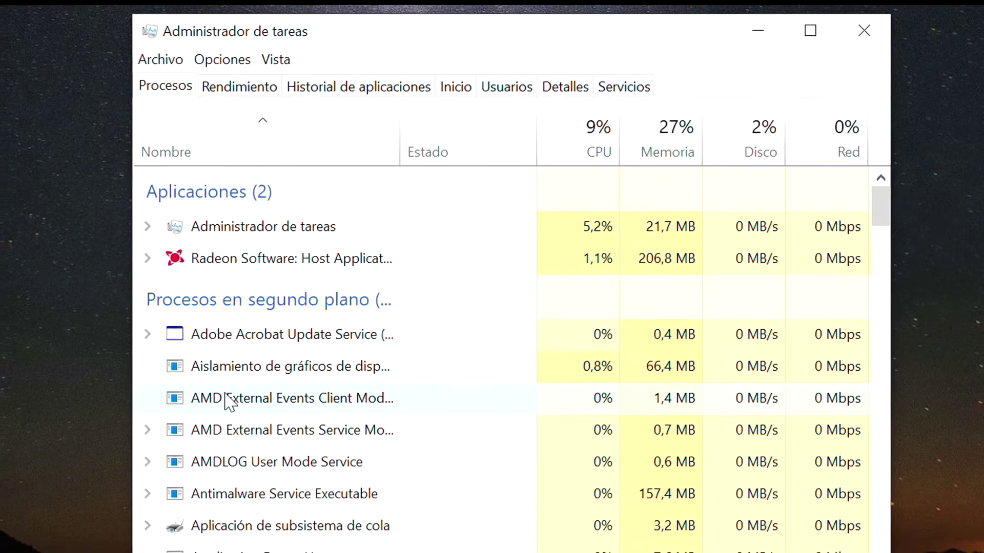
pyautogui.scroll(-5, 228, 399)
pyautogui.scroll(-2, 238, 398)
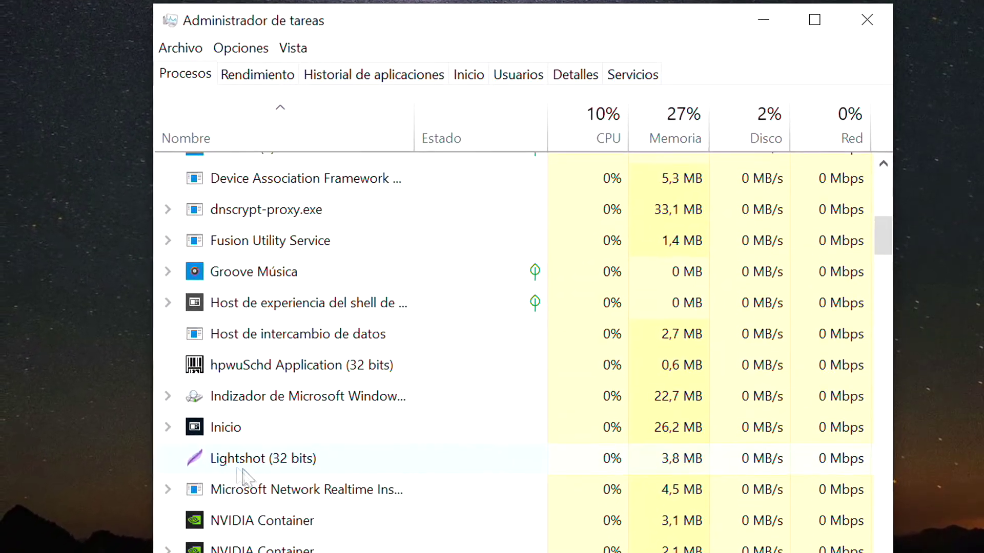
pyautogui.scroll(-8, 328, 446)
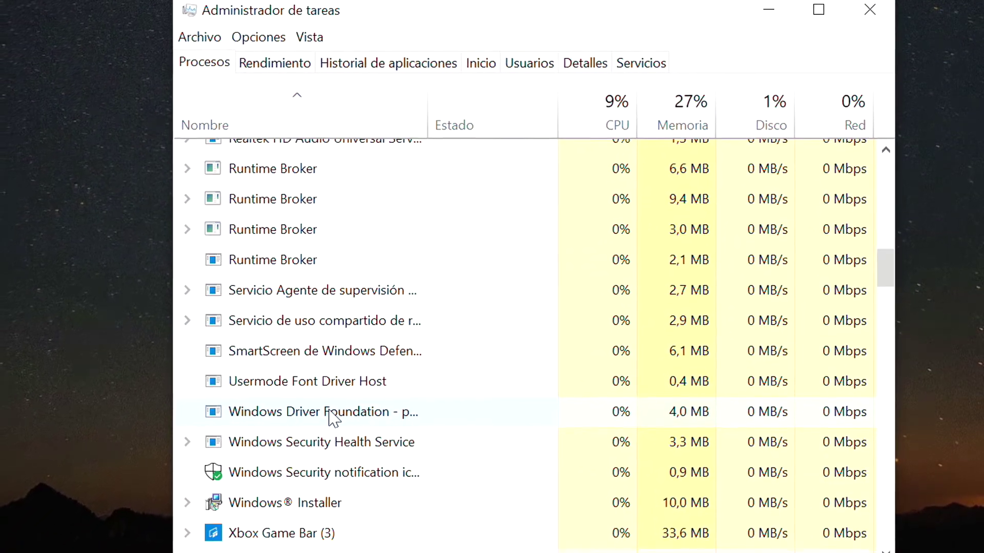
pyautogui.rightClick(334, 493)
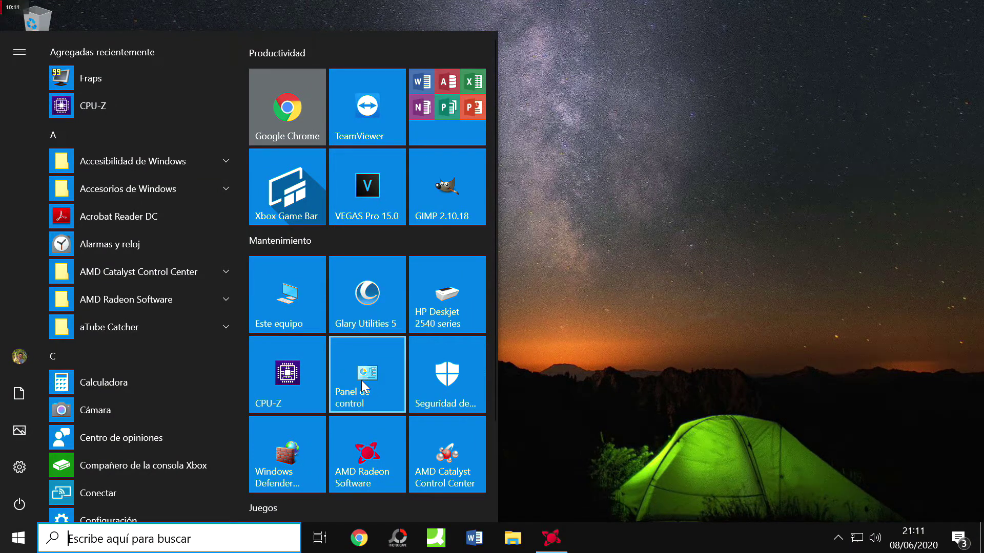
# Open the Características de Windows dialog from Programas in Panel de control, allowing it to make changes.
pyautogui.click(361, 381)
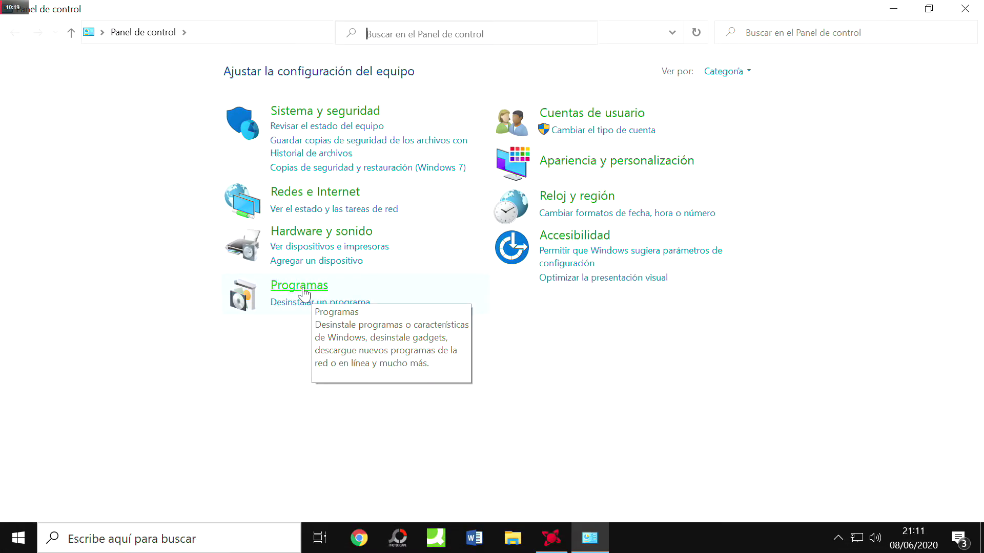
pyautogui.click(302, 287)
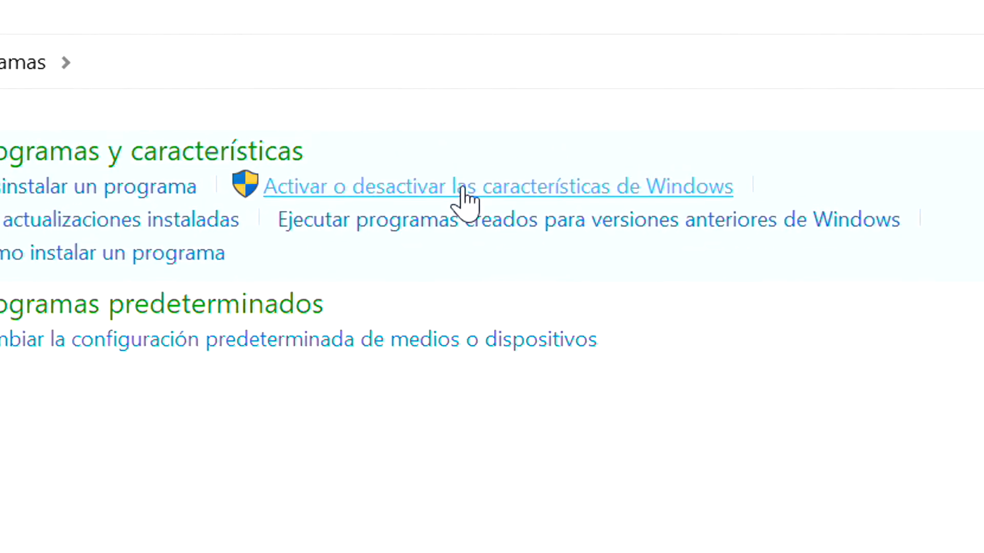
pyautogui.click(461, 189)
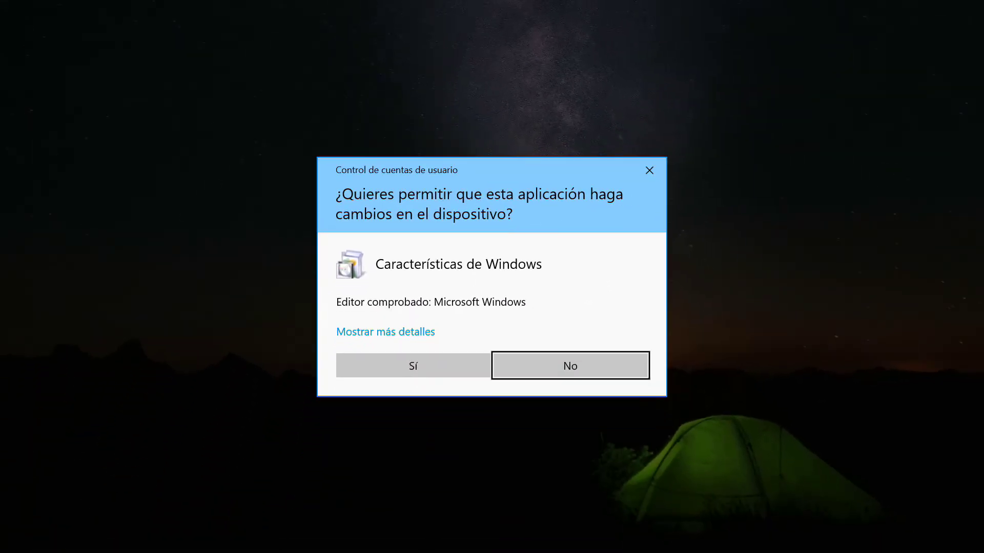
pyautogui.click(414, 366)
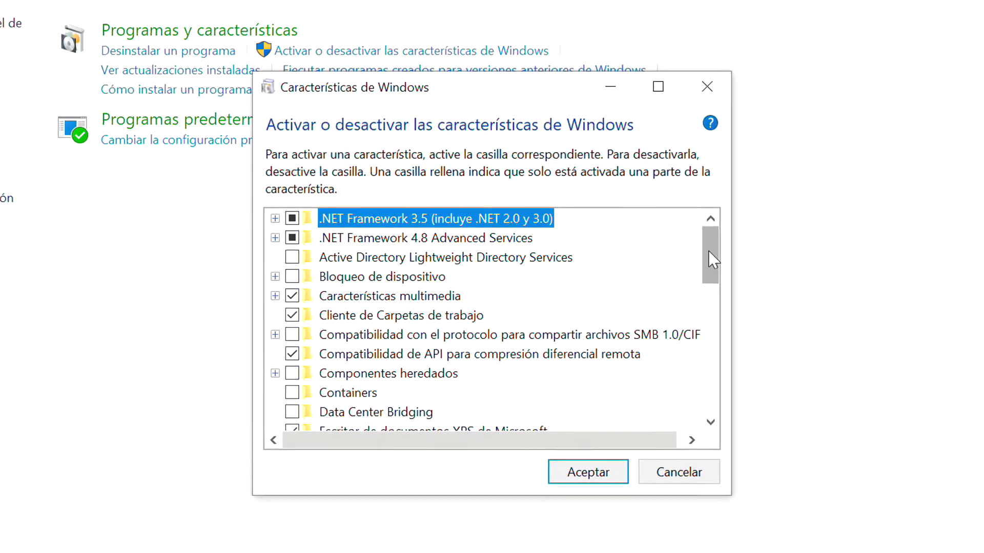
# Expand Características multimedia in the Windows features list to view Reproductor de Windows Media.
pyautogui.moveTo(710, 251); pyautogui.dragTo(718, 251)
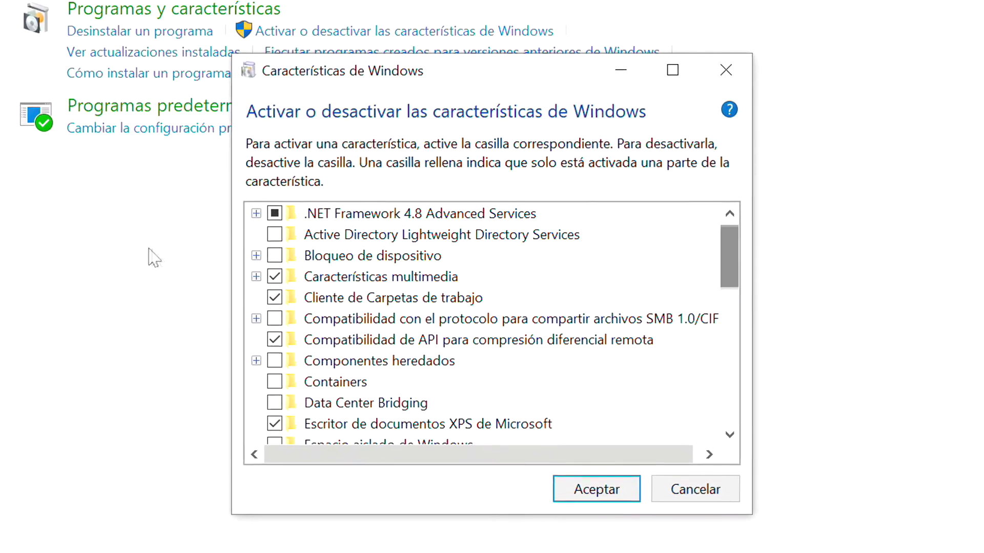
pyautogui.click(253, 277)
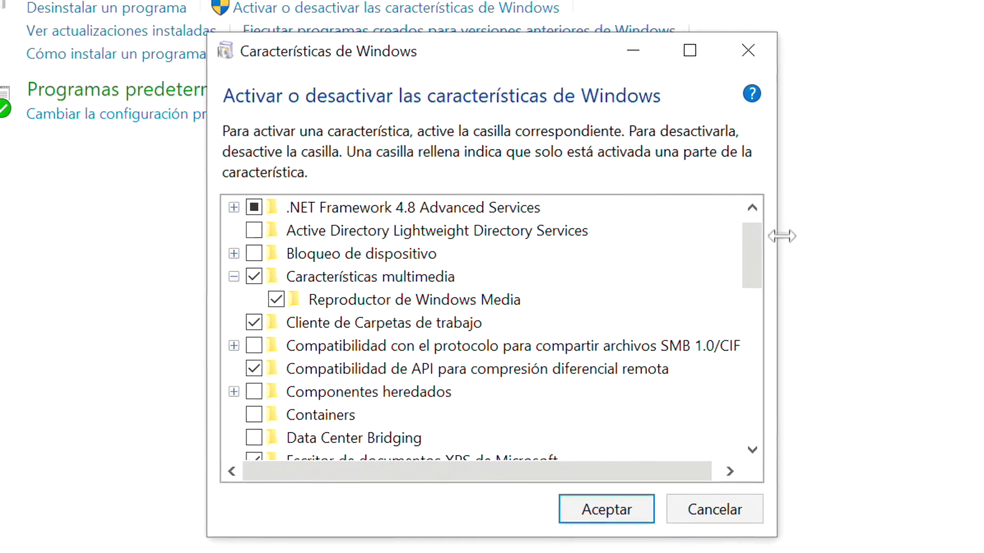
pyautogui.scroll(-1, 759, 267)
pyautogui.scroll(1, 757, 275)
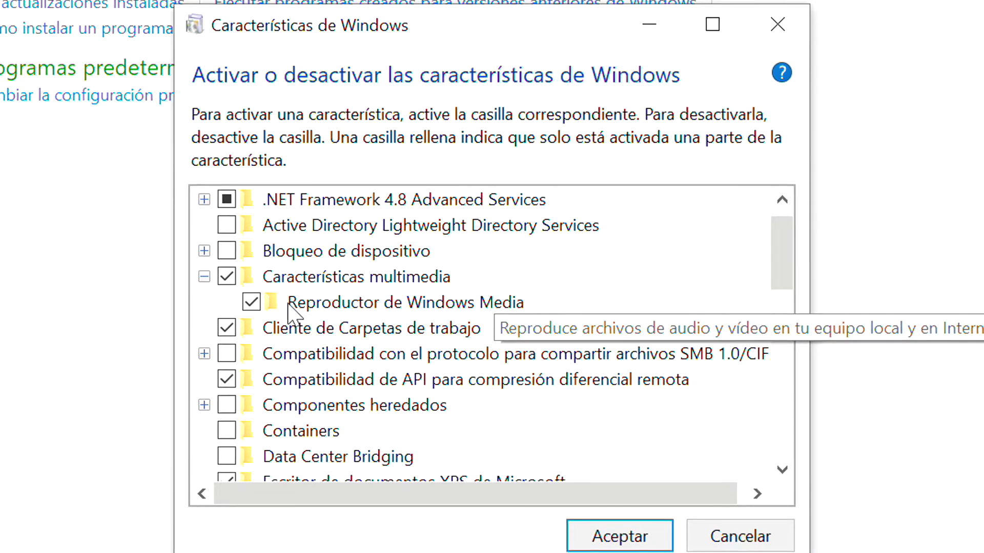
# Examine the other Windows features, including Internet Explorer 11 and Servicios de impresión y documentos, and expand Windows PowerShell 2.0.
pyautogui.moveTo(784, 229); pyautogui.dragTo(792, 246)
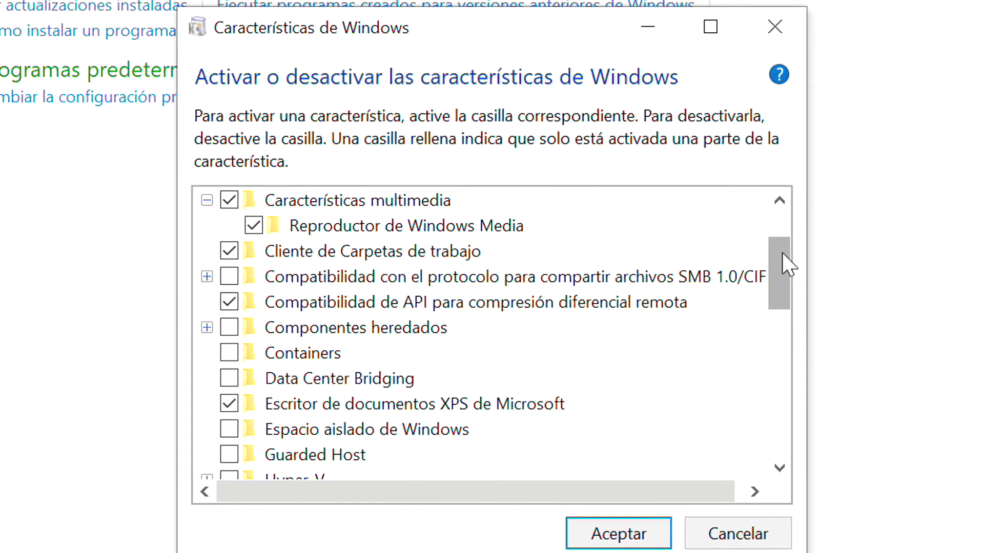
pyautogui.moveTo(782, 253); pyautogui.dragTo(784, 293)
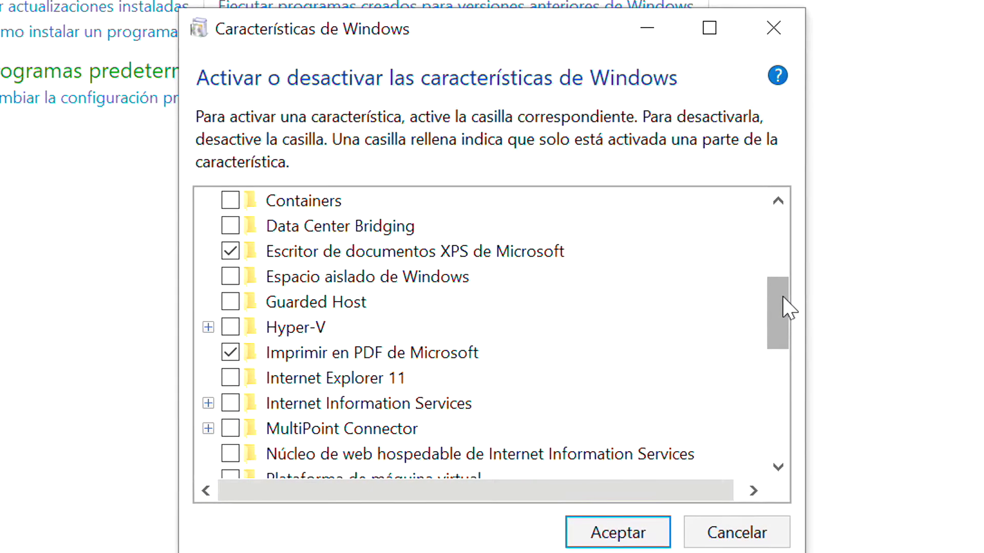
pyautogui.moveTo(786, 308); pyautogui.dragTo(788, 324)
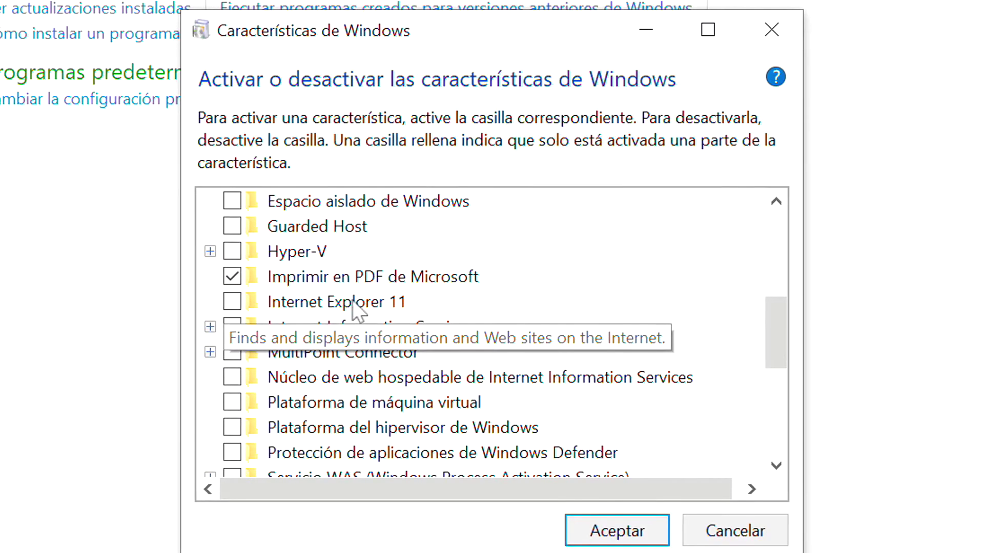
pyautogui.moveTo(780, 313); pyautogui.dragTo(790, 362)
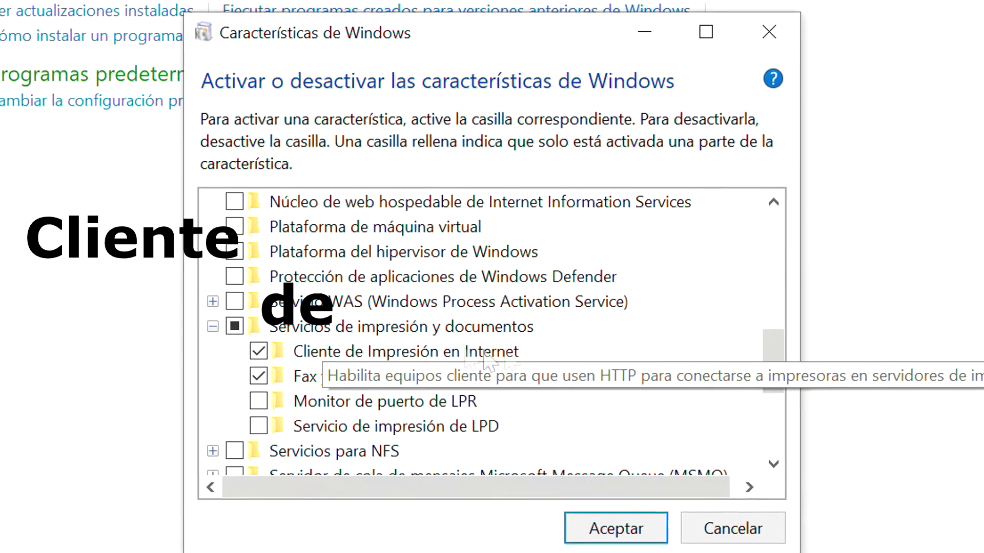
pyautogui.scroll(-1, 742, 369)
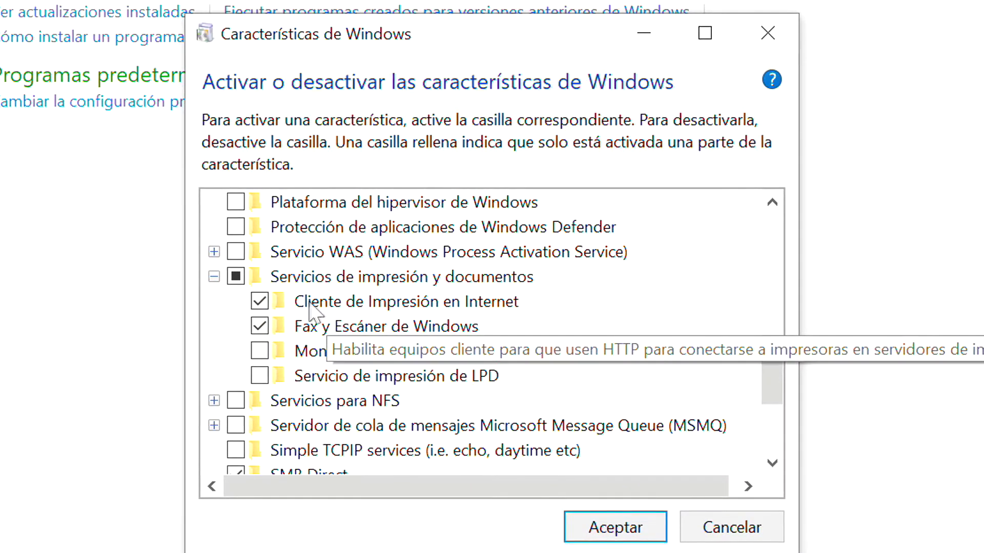
pyautogui.moveTo(767, 353); pyautogui.dragTo(769, 385)
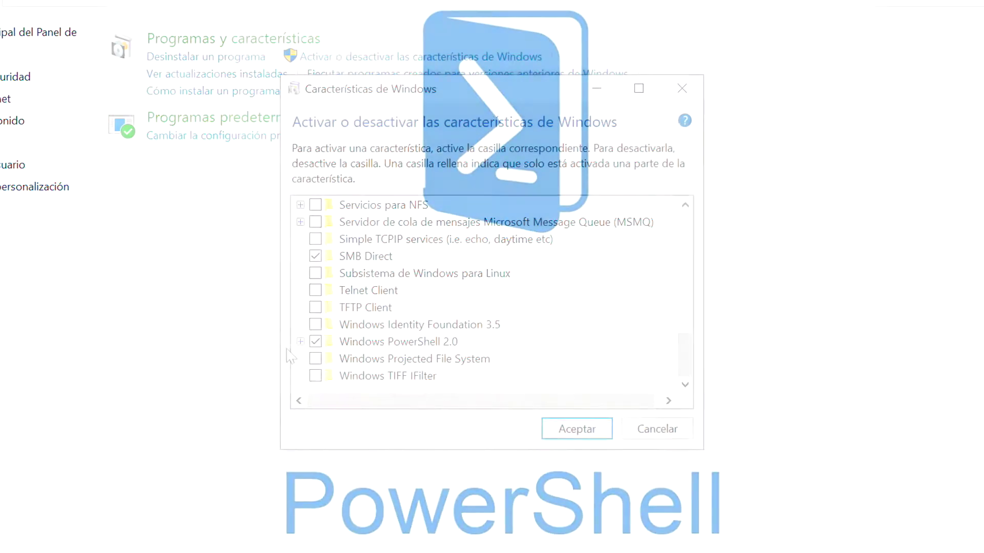
pyautogui.click(310, 335)
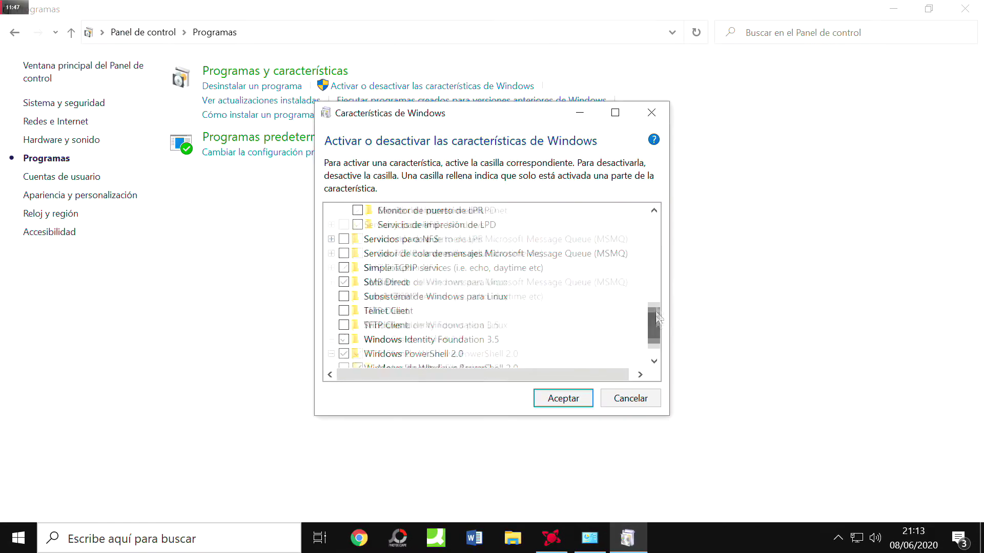
pyautogui.moveTo(659, 318); pyautogui.dragTo(655, 225)
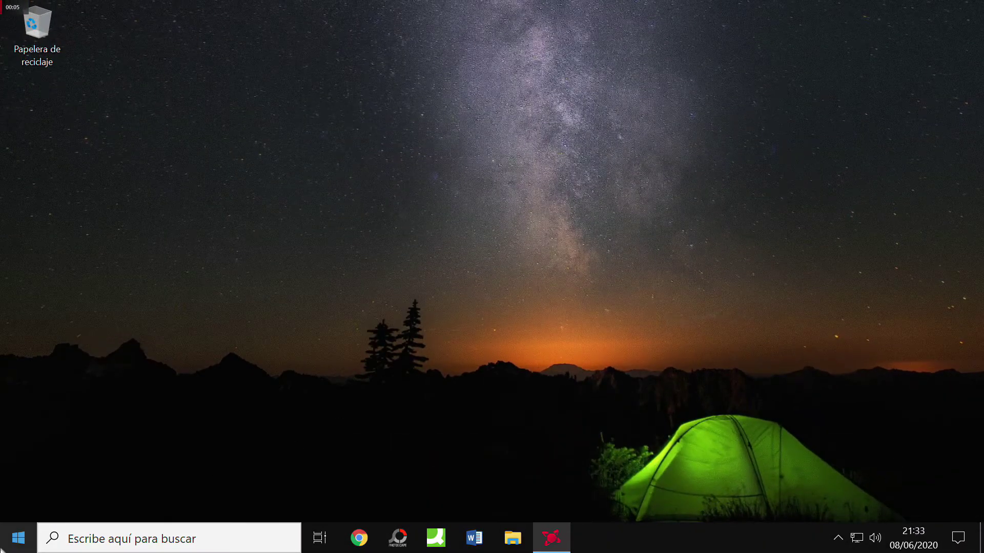
# Open Configuración adicional de energía from the Inicio/apagado y suspensión page of the Sistema settings.
pyautogui.click(2, 548)
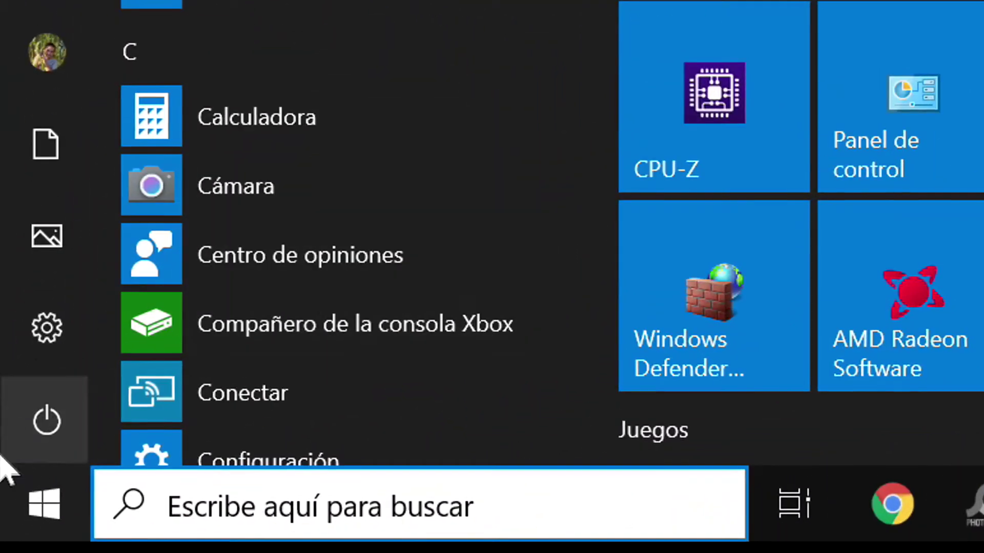
pyautogui.click(2, 548)
pyautogui.click(40, 507)
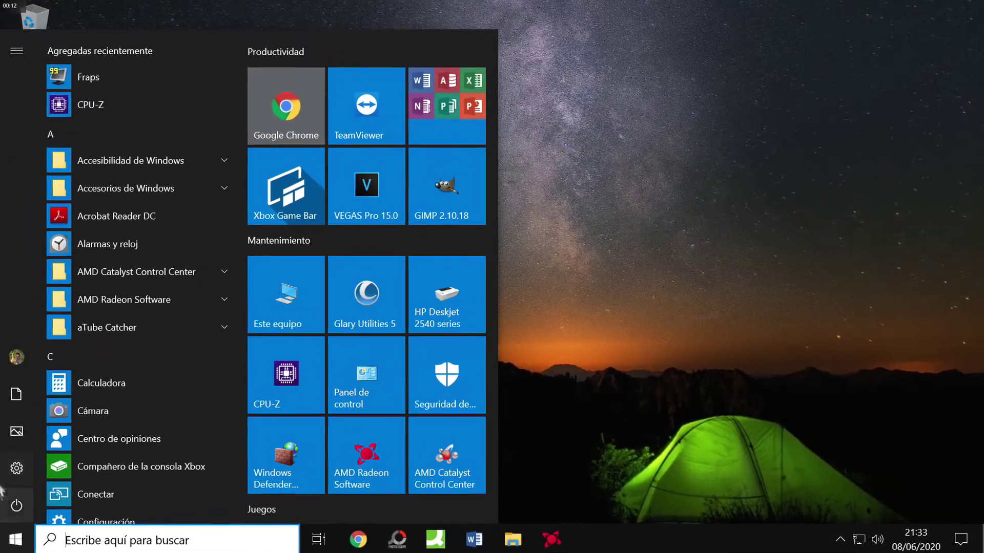
pyautogui.click(10, 464)
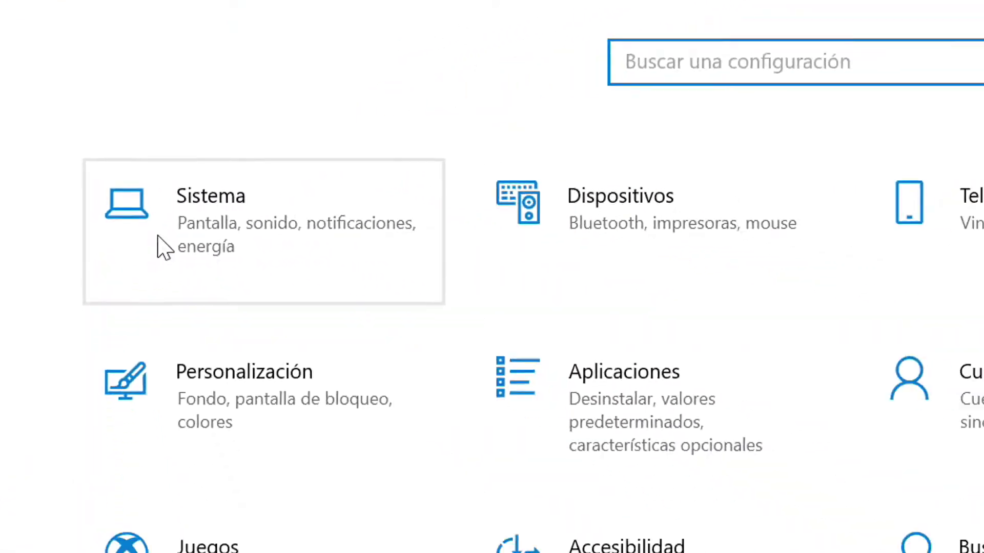
pyautogui.click(224, 352)
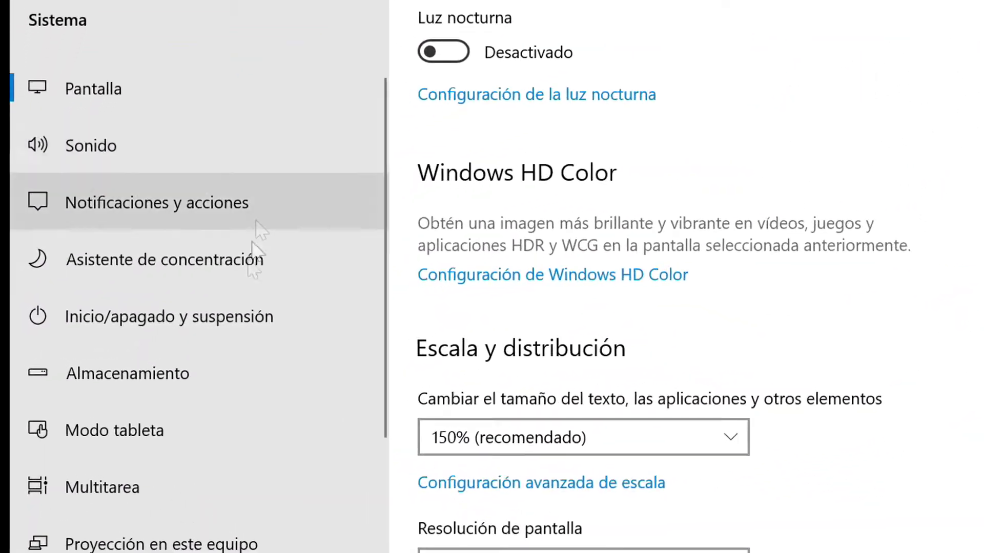
pyautogui.click(137, 322)
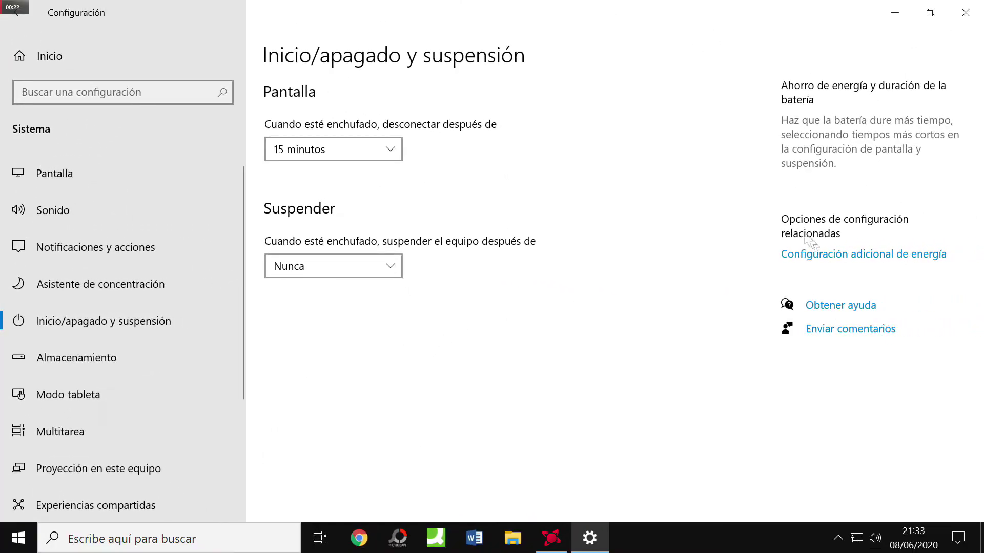
pyautogui.click(824, 256)
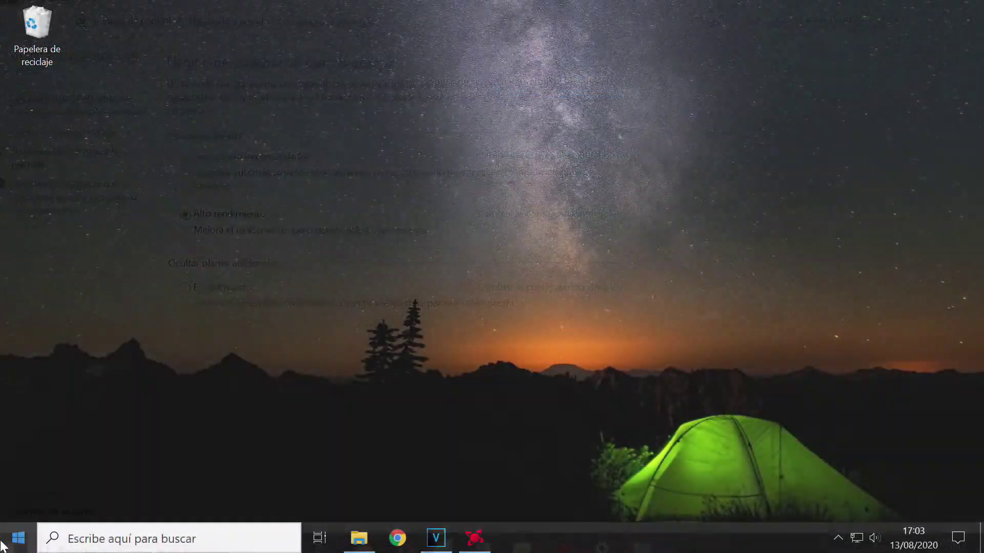
# Open Opciones de energía under Sistema y seguridad in Panel de control and choose the Alto rendimiento plan.
pyautogui.click(4, 544)
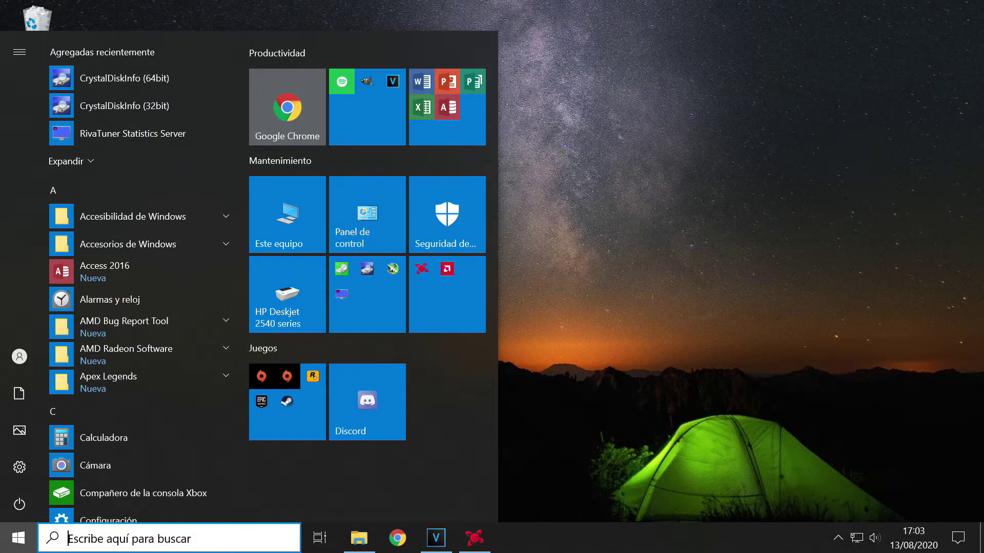
pyautogui.write('panel')
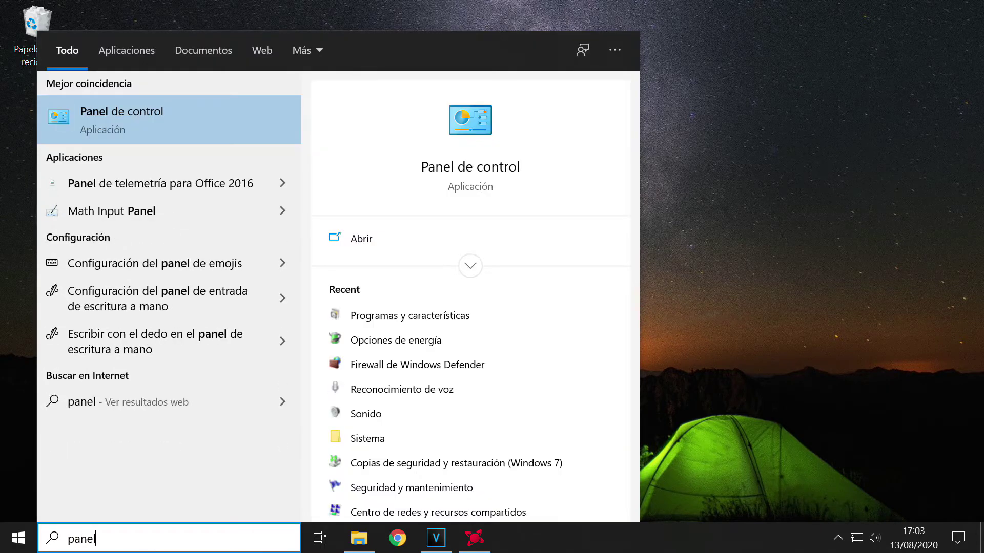
pyautogui.click(95, 114)
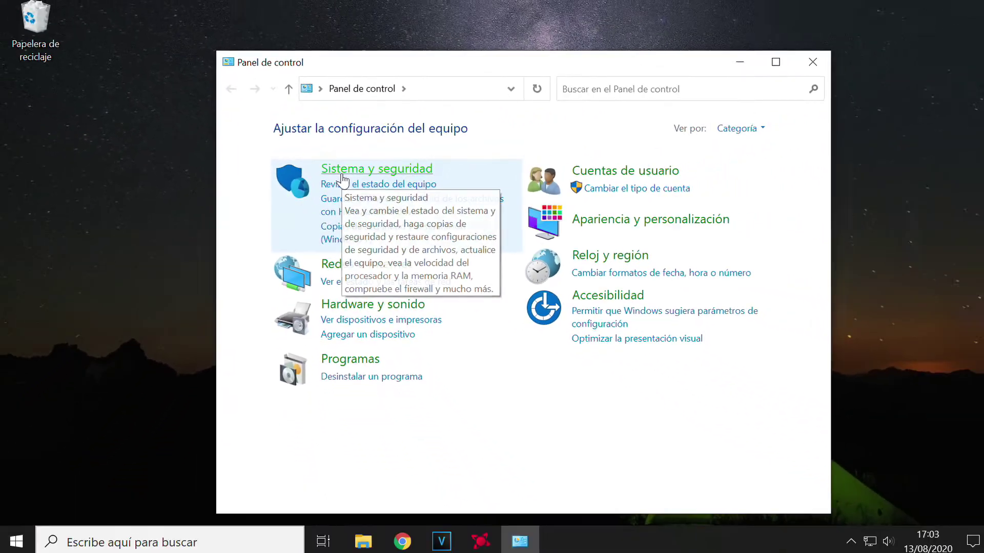
pyautogui.click(362, 174)
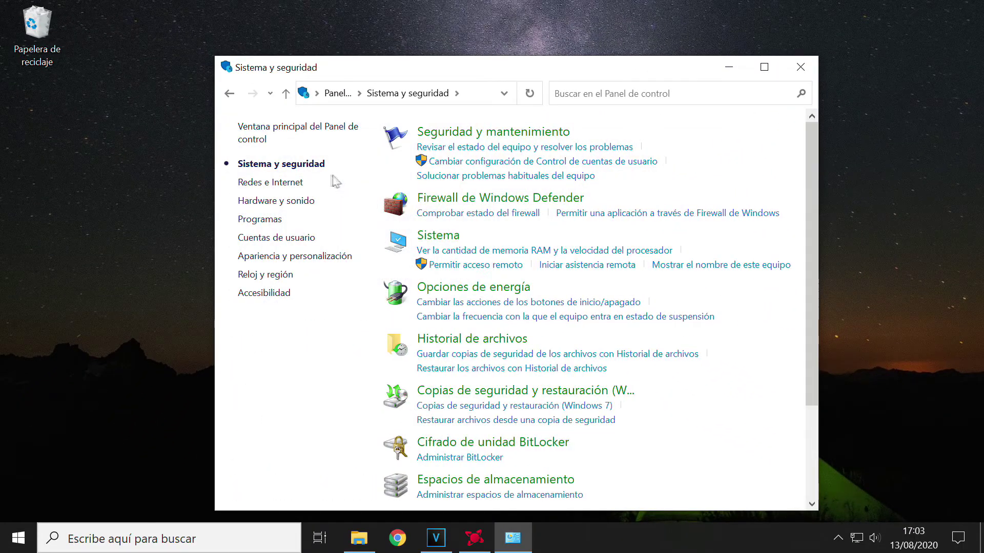
pyautogui.click(439, 291)
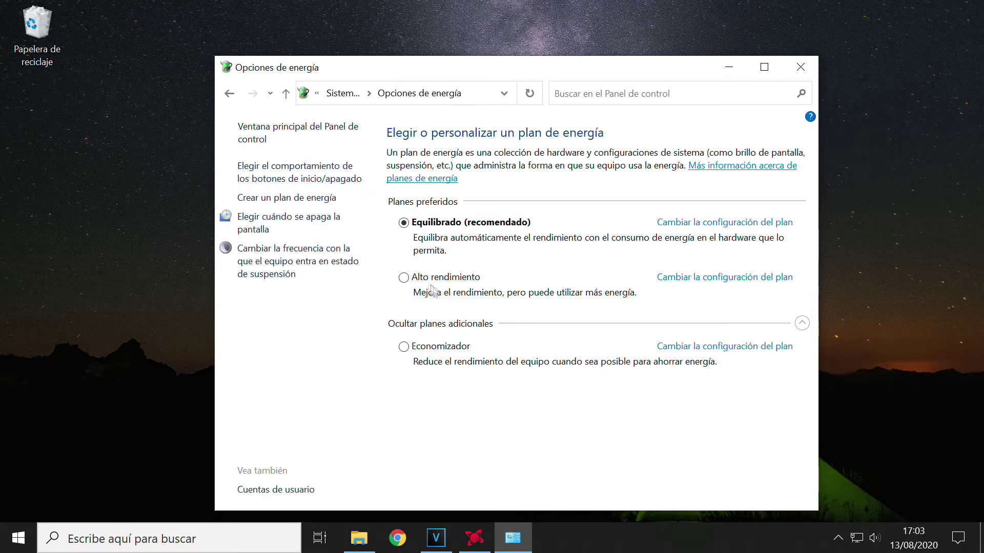
pyautogui.click(418, 308)
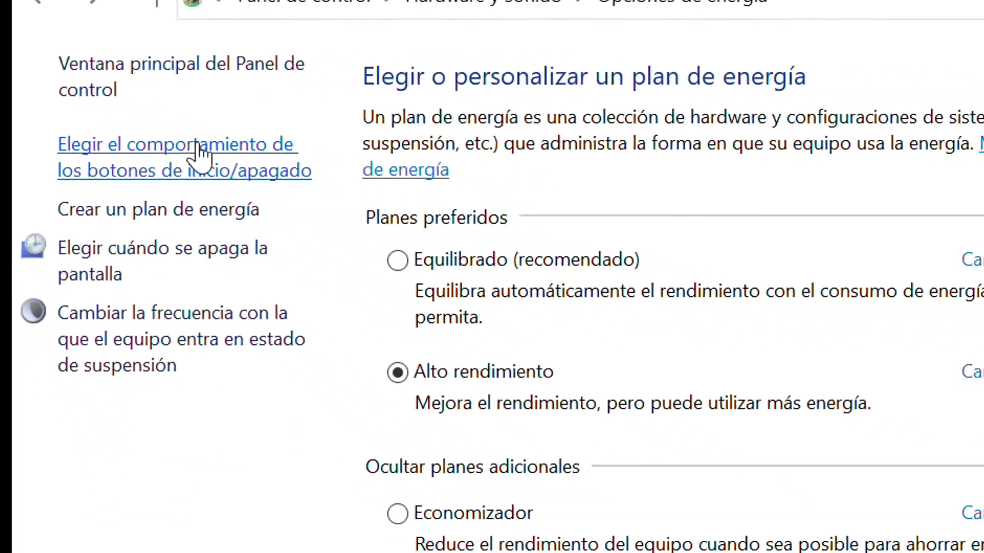
# Open the start/power button behavior settings and unlock the currently unavailable options with administrator approval.
pyautogui.click(199, 151)
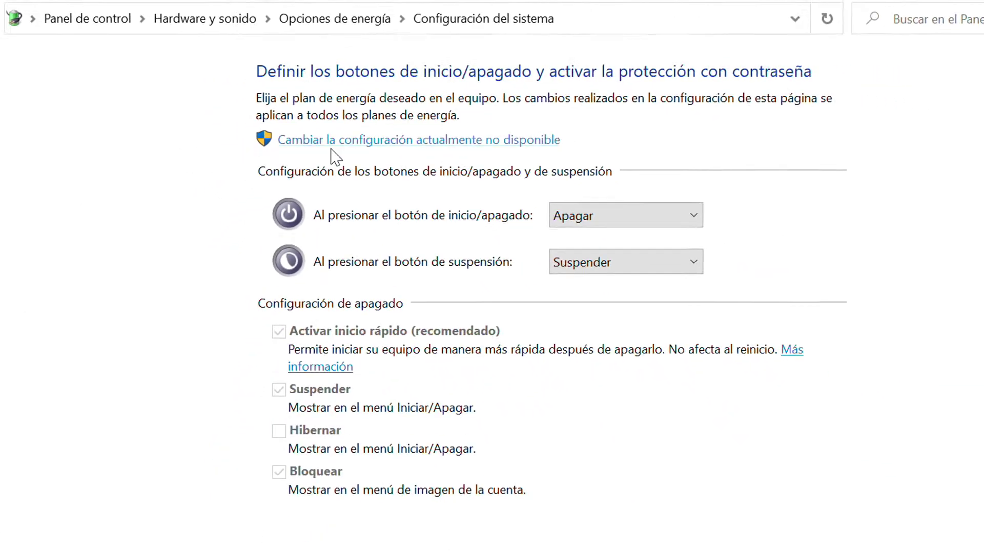
pyautogui.click(337, 124)
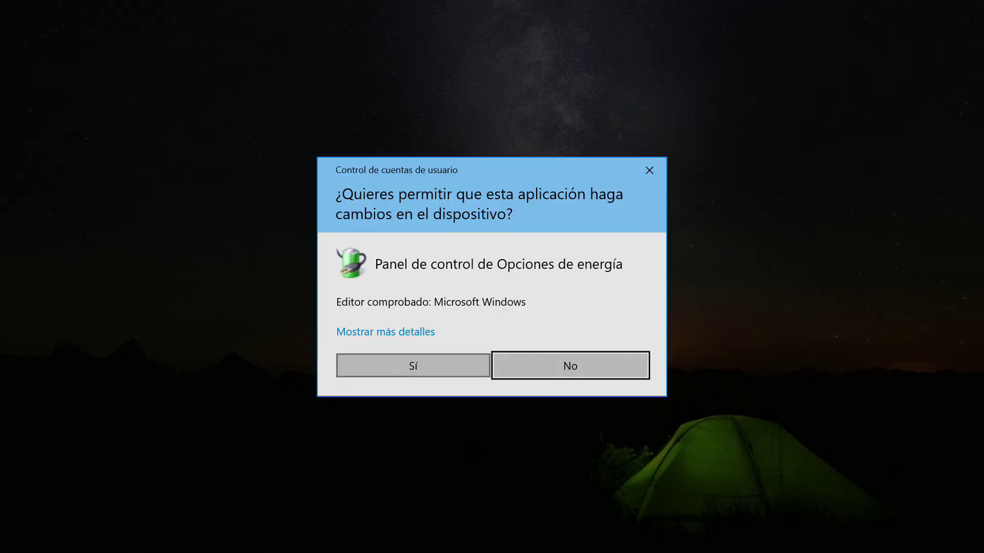
pyautogui.click(397, 364)
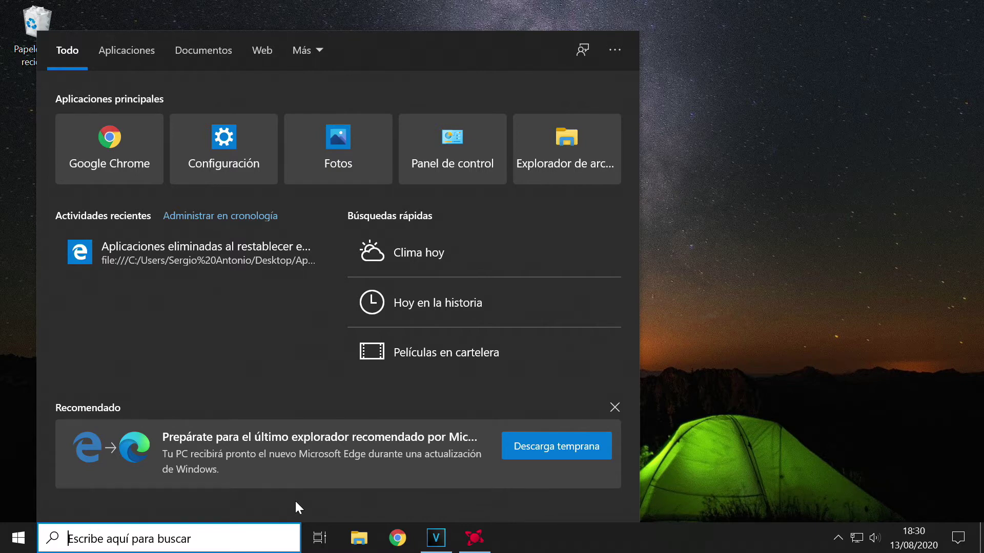
pyautogui.write('regedit')
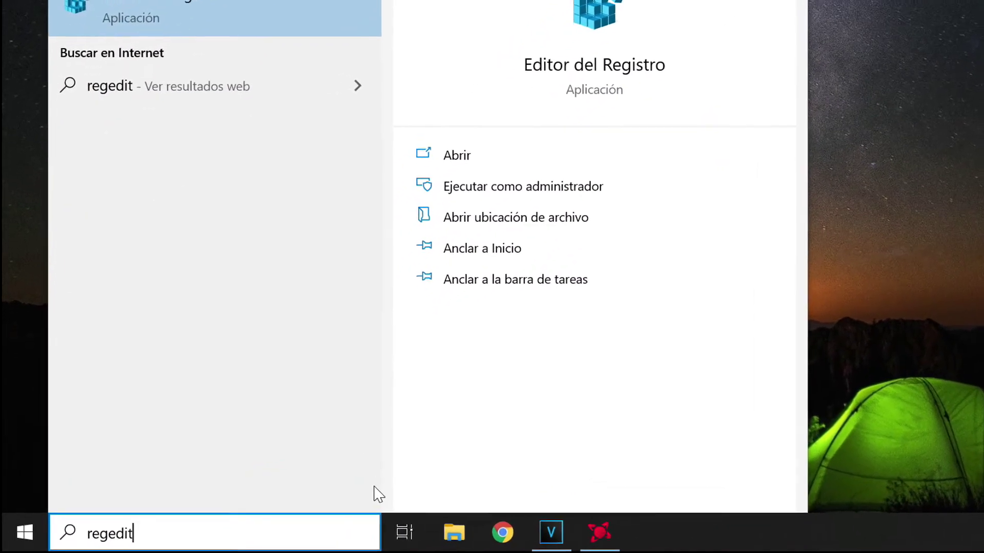
pyautogui.press('BackSpace')
pyautogui.press('BackSpace')
pyautogui.press('BackSpace')
pyautogui.press('BackSpace')
pyautogui.press('BackSpace')
pyautogui.press('BackSpace')
pyautogui.press('BackSpace')
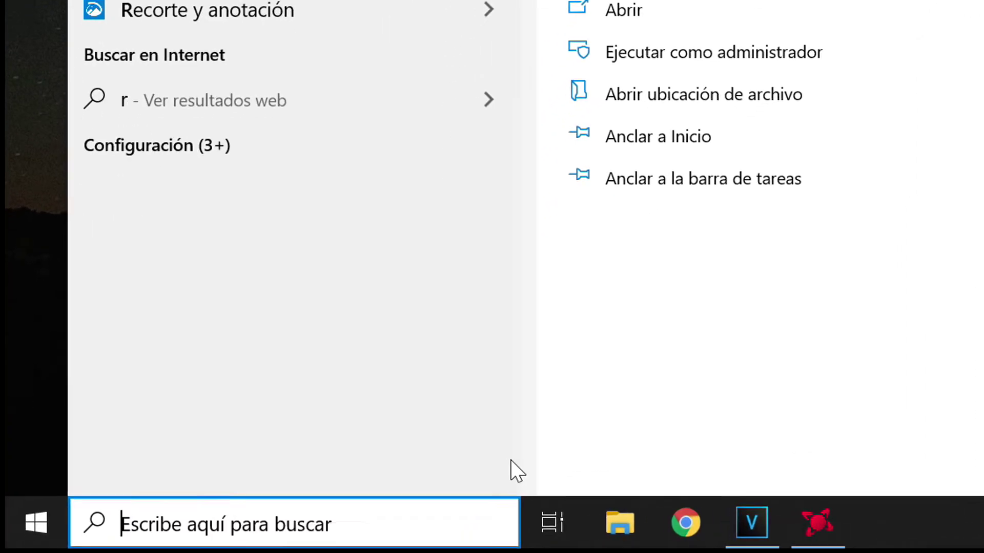
# Open Símbolo del sistema, run regedit with administrator approval, and close the Editor del Registro.
pyautogui.write('cmd')
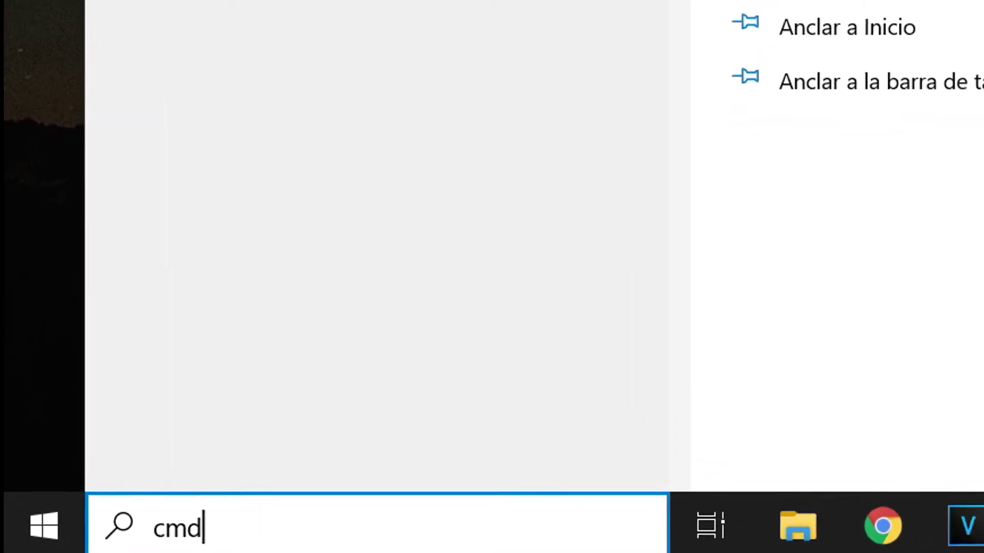
pyautogui.press('Return')
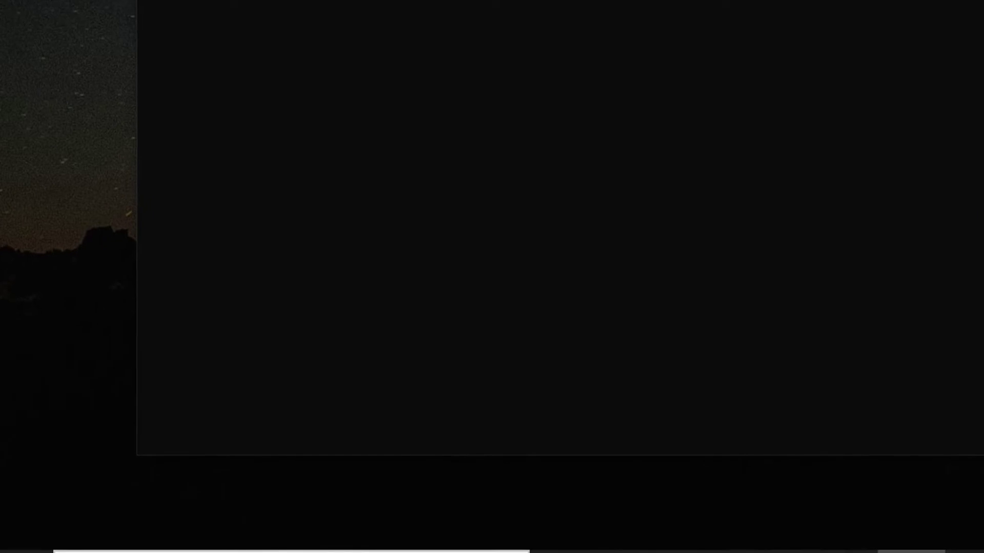
pyautogui.write('regedit')
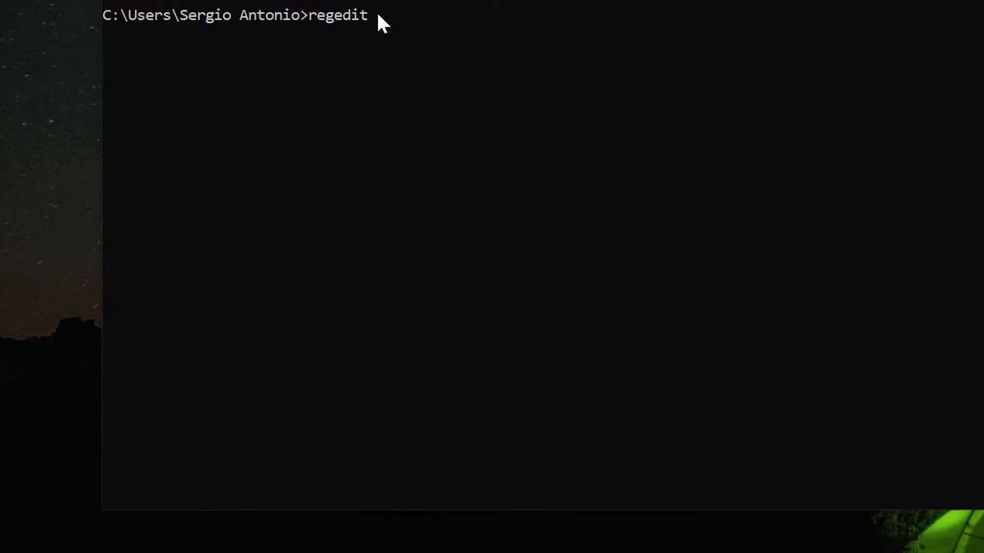
pyautogui.press('Return')
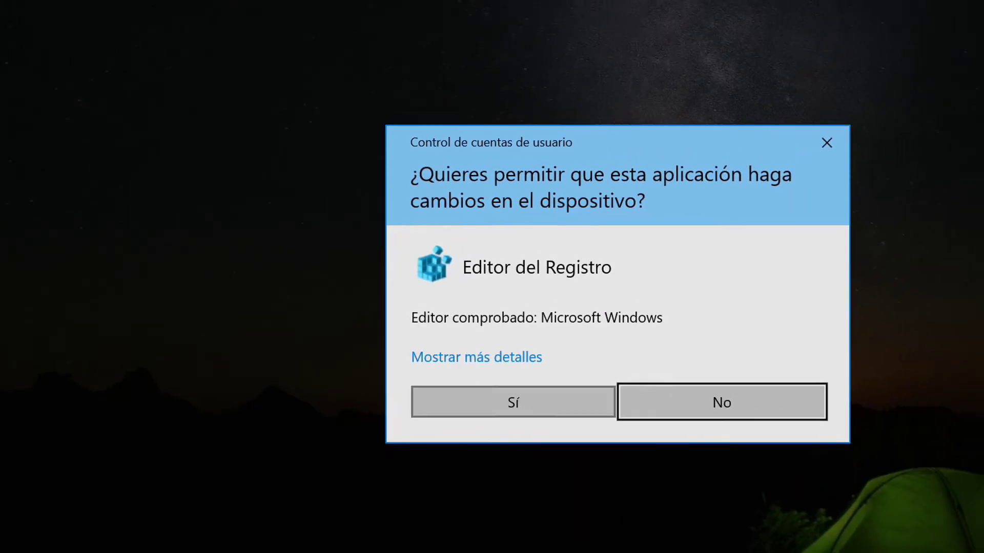
pyautogui.click(527, 398)
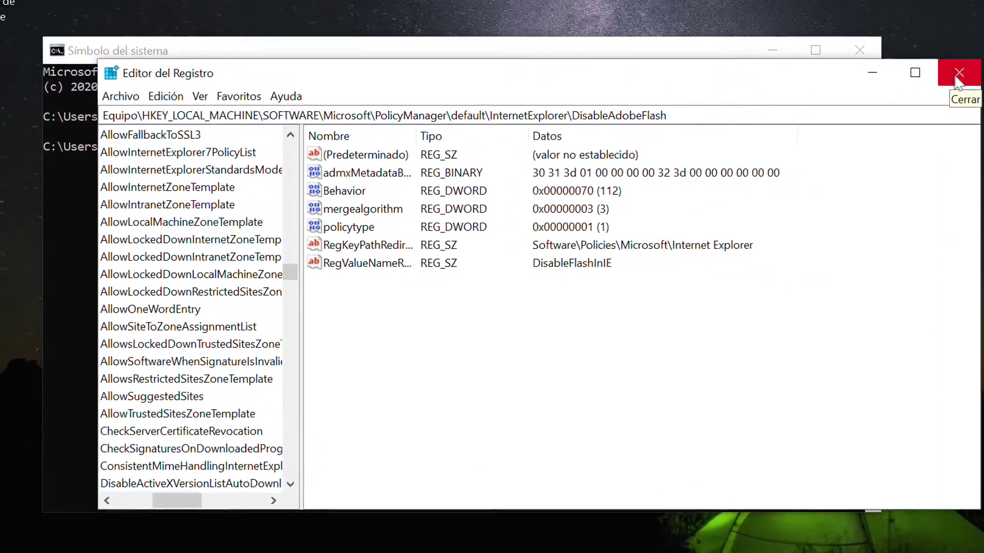
pyautogui.click(900, 110)
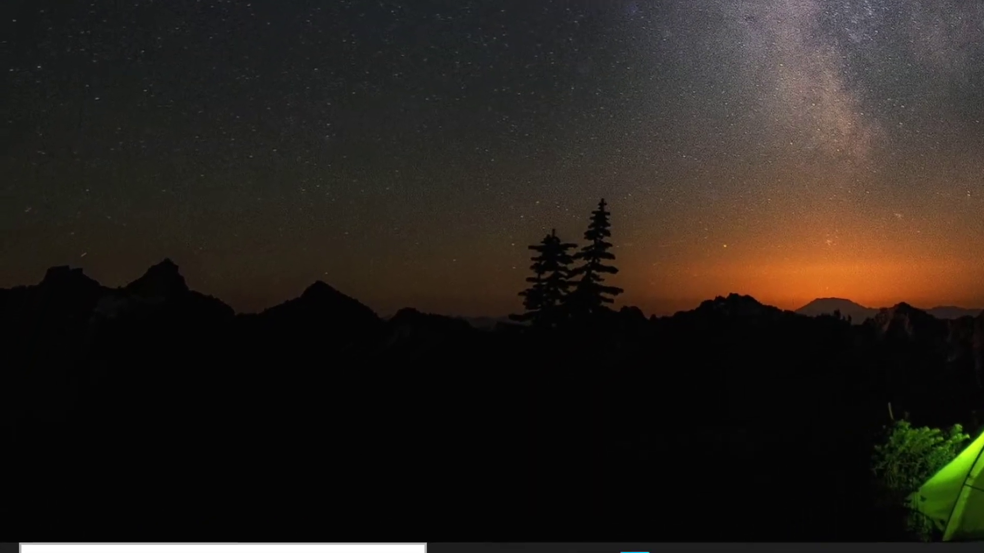
# Launch the Editor del Registro by running regedit from the Ejecutar dialog and grant it permission to make changes.
pyautogui.click(293, 543)
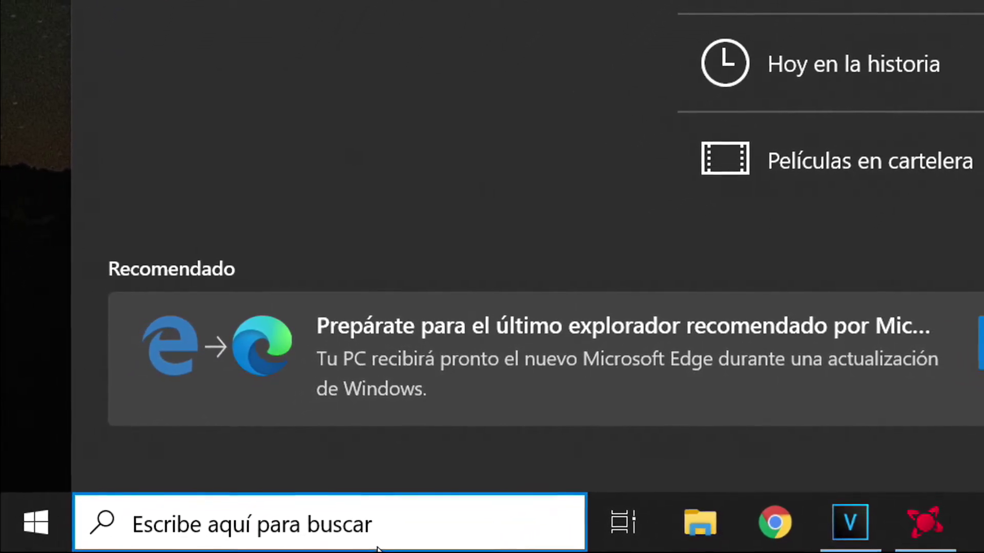
pyautogui.press('super+r')
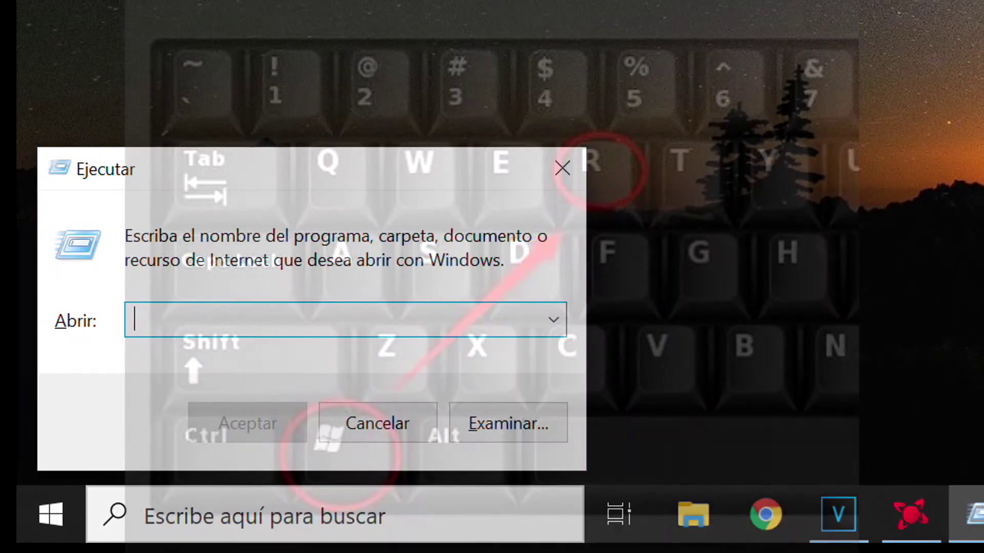
pyautogui.write('regedit')
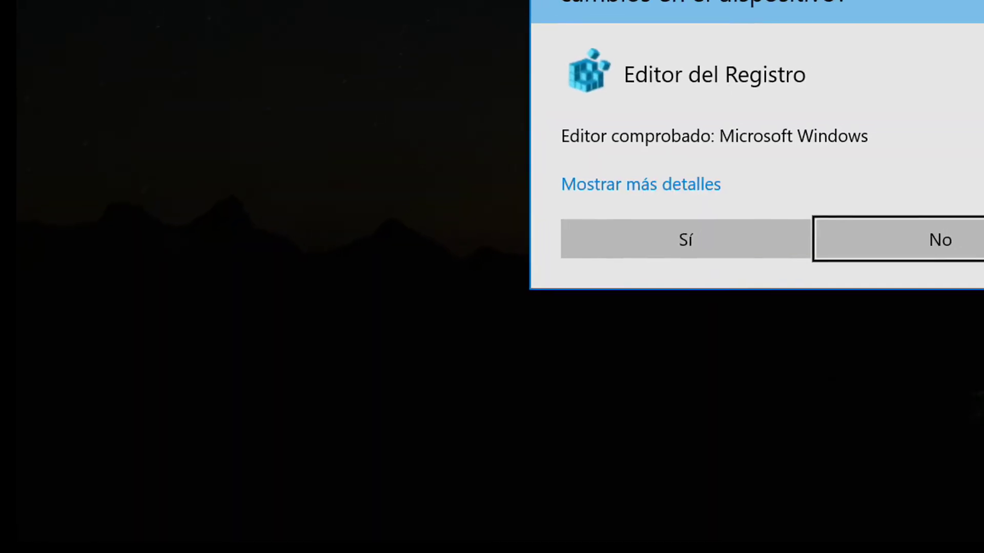
pyautogui.click(642, 259)
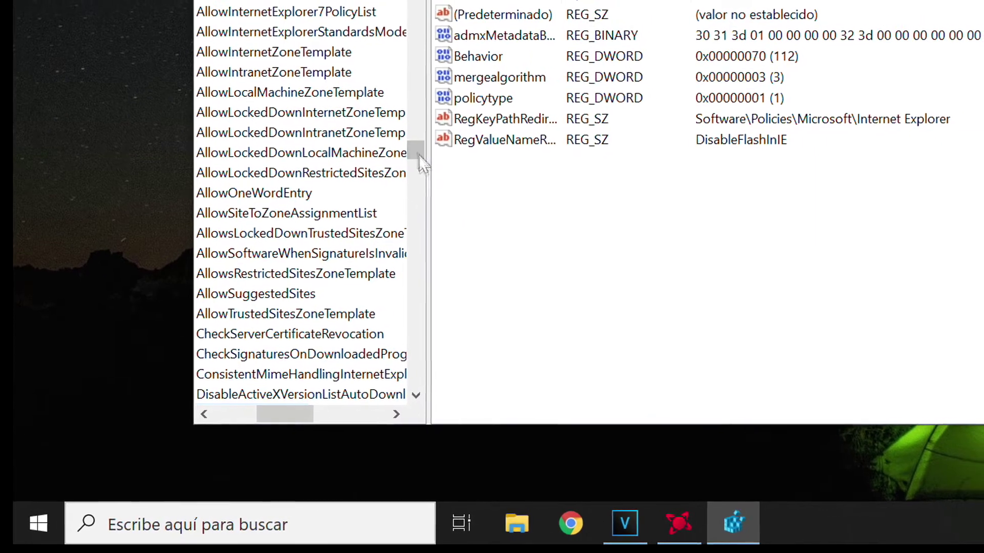
# Collapse the HKEY_LOCAL_MACHINE branch to leave only the root keys under Equipo.
pyautogui.moveTo(419, 154); pyautogui.dragTo(418, 12)
pyautogui.moveTo(259, 427); pyautogui.dragTo(208, 431)
pyautogui.click(193, 120)
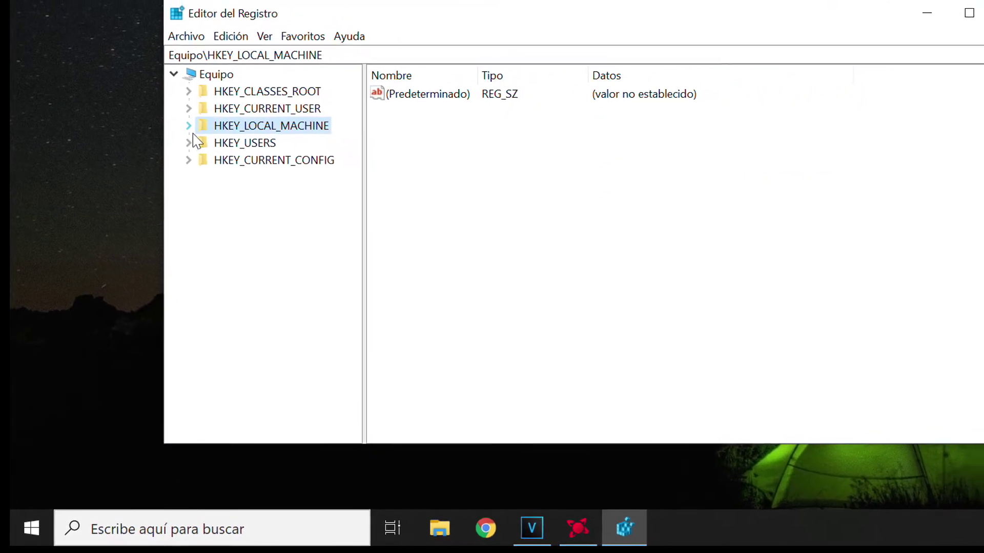
pyautogui.click(255, 109)
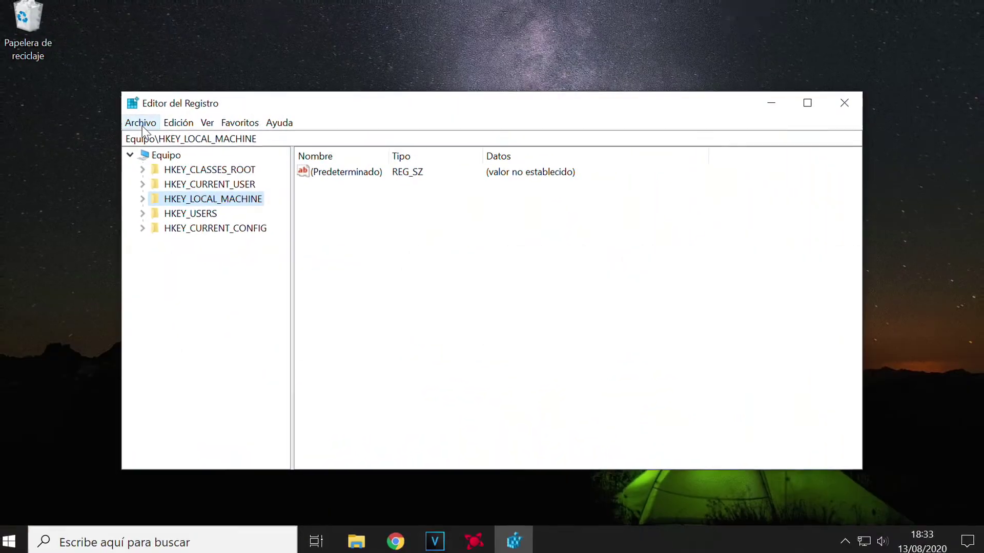
# Export the HKEY_LOCAL_MACHINE branch as a registry file named Registro to the MisCopiasDeSeguridad folder on drive Juegos (E:).
pyautogui.click(138, 123)
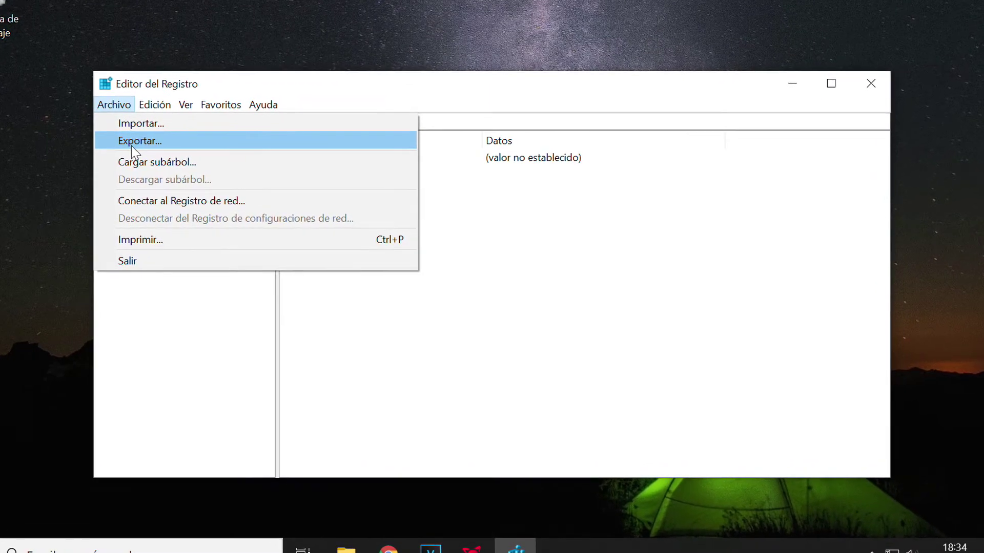
pyautogui.click(134, 144)
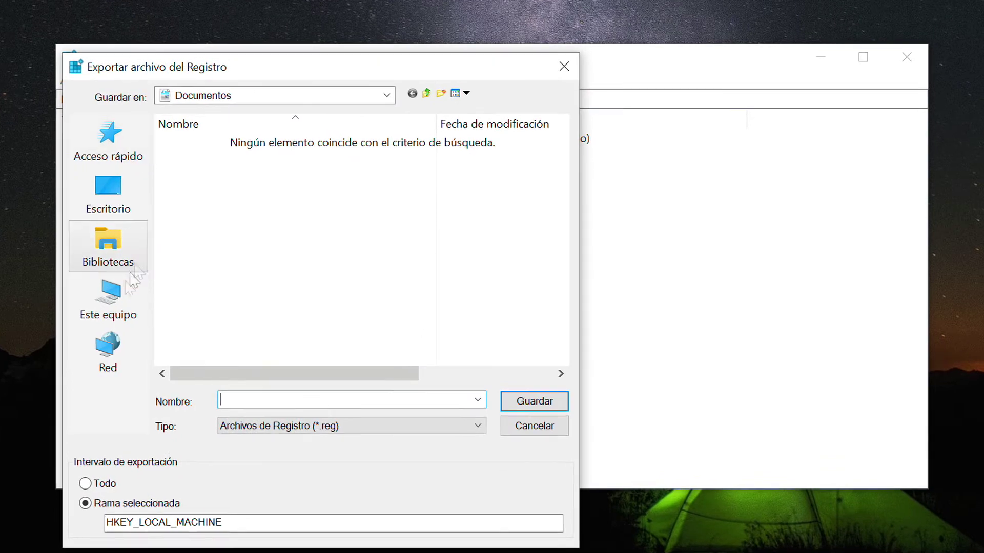
pyautogui.click(114, 300)
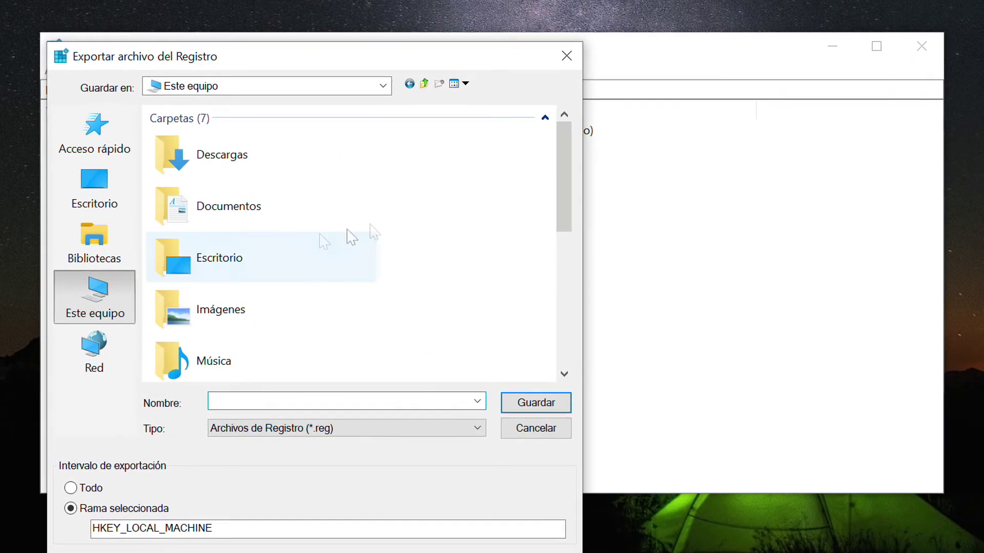
pyautogui.moveTo(564, 169); pyautogui.dragTo(562, 294)
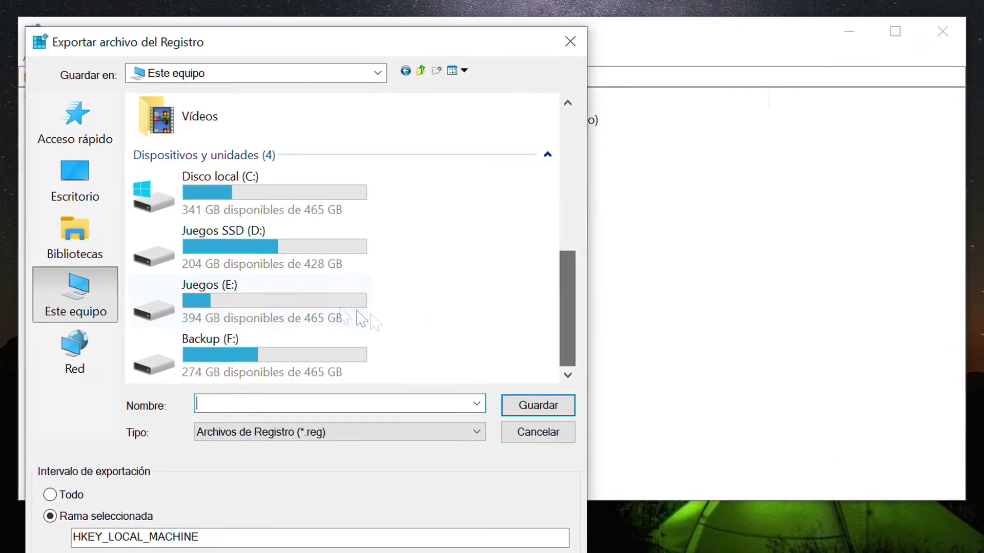
pyautogui.doubleClick(274, 303)
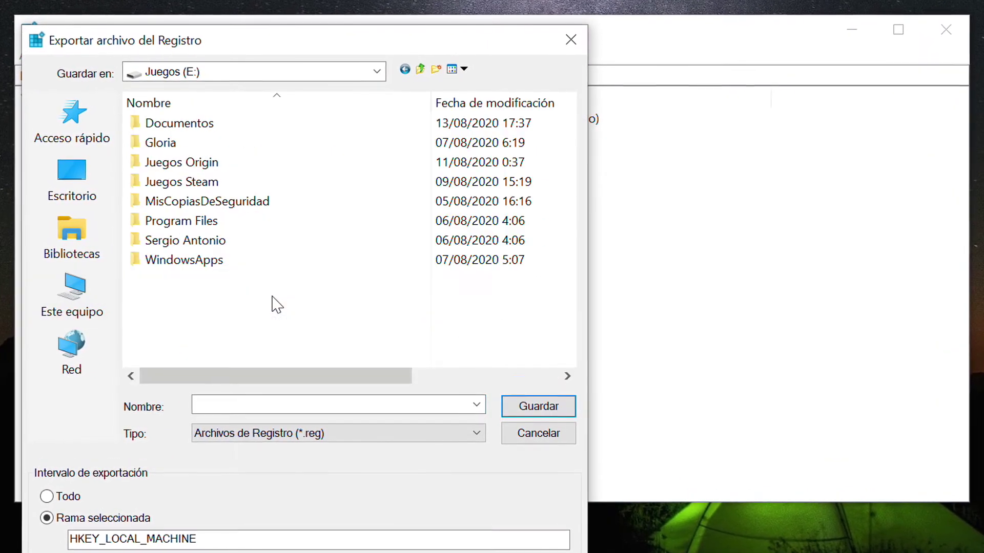
pyautogui.click(217, 204)
pyautogui.doubleClick(210, 200)
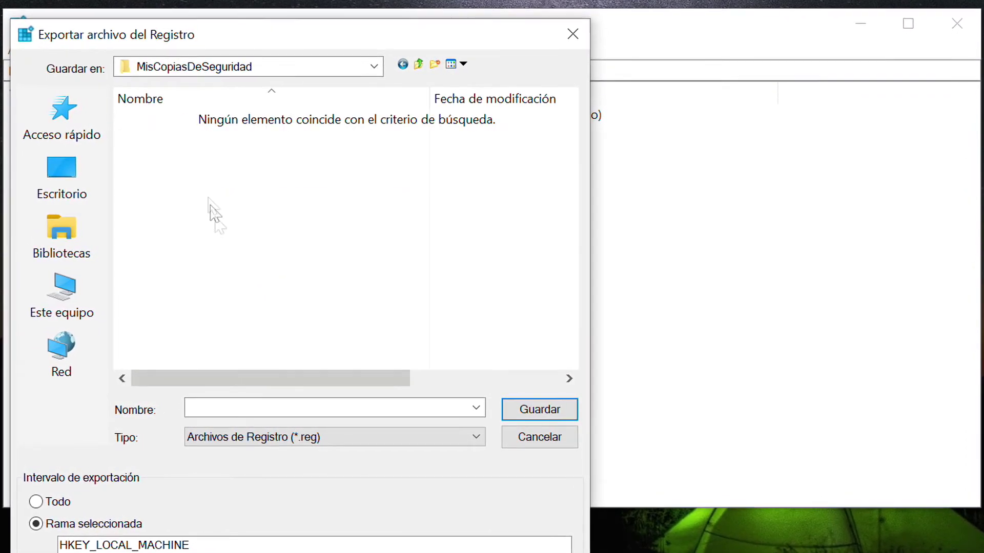
pyautogui.write('Registro')
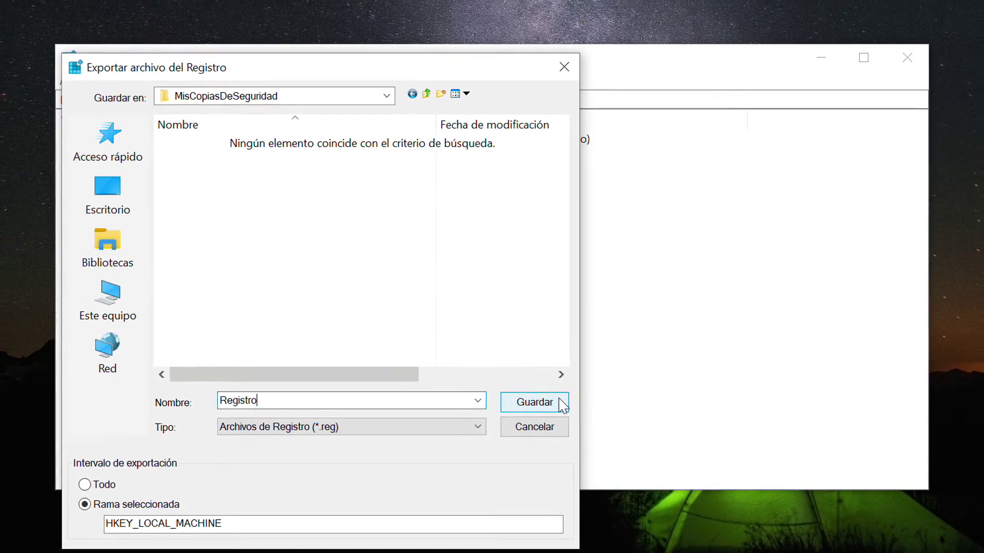
pyautogui.click(535, 404)
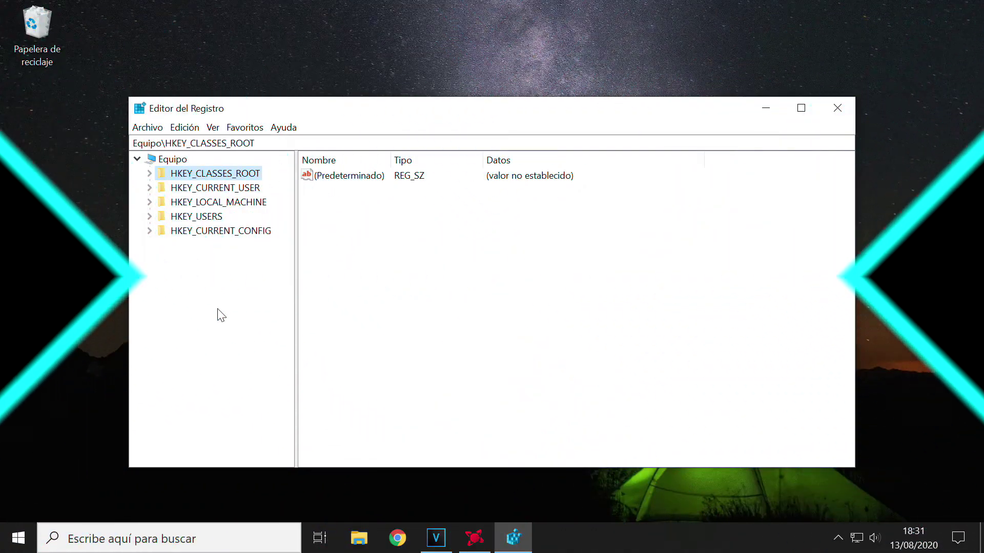
# Expand HKEY_CURRENT_USER and its SOFTWARE key, and look through the program subkeys.
pyautogui.click(196, 188)
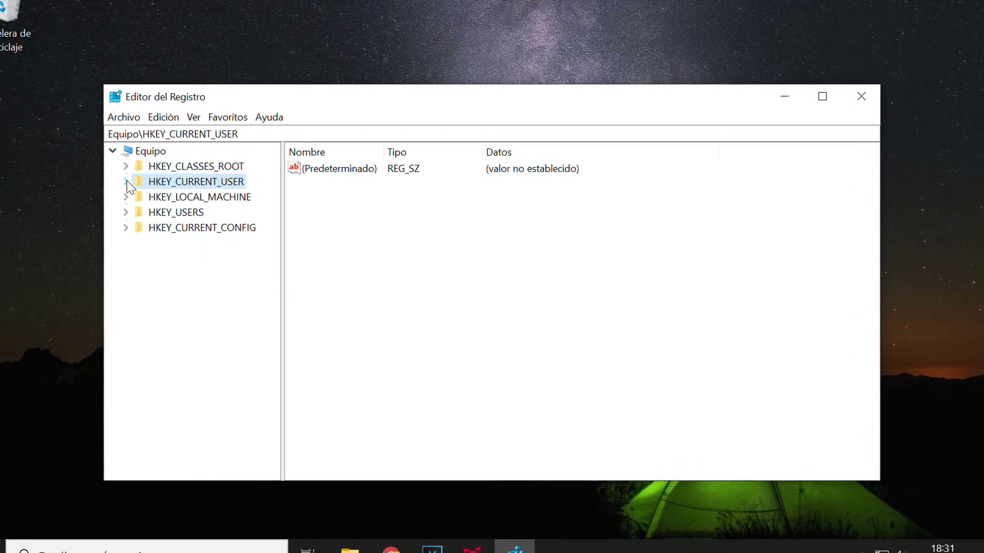
pyautogui.click(119, 180)
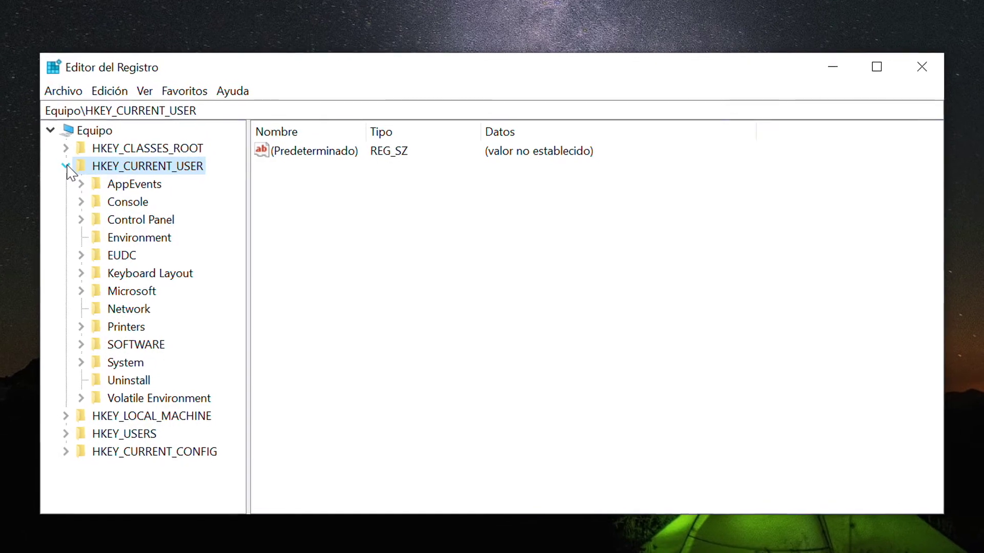
pyautogui.click(72, 346)
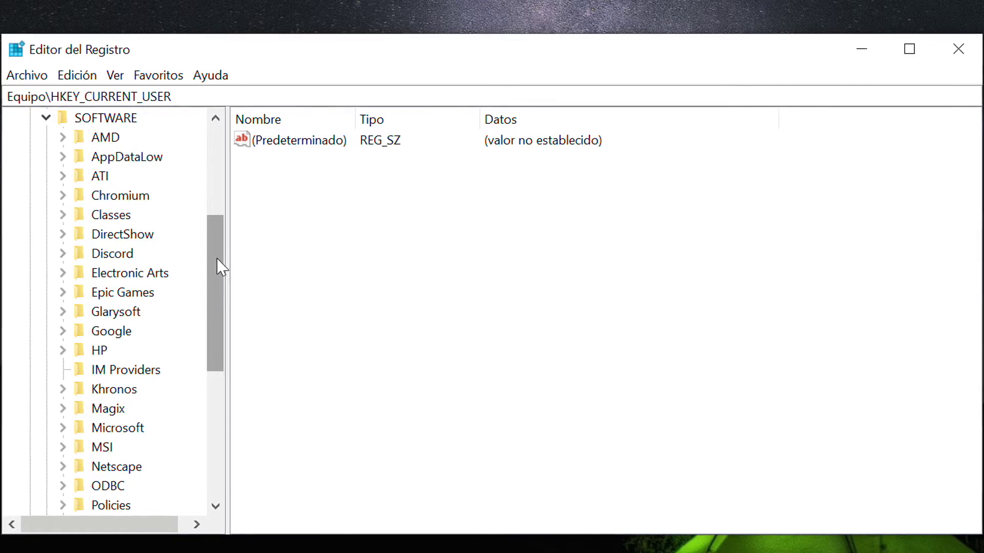
pyautogui.moveTo(217, 258); pyautogui.dragTo(228, 363)
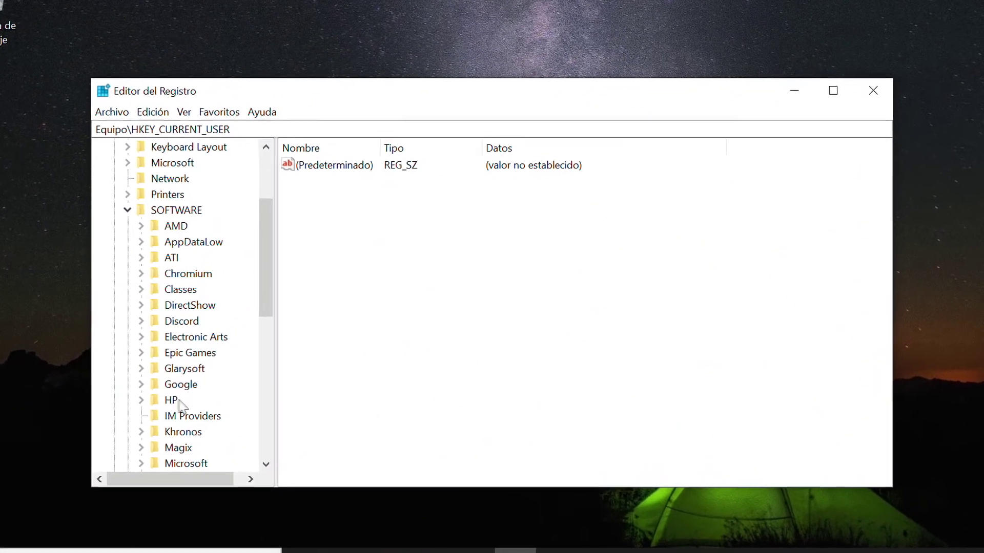
# Expand the HP key under SOFTWARE, select HP Deskjet 2540 series, and view the actions available for it.
pyautogui.click(154, 396)
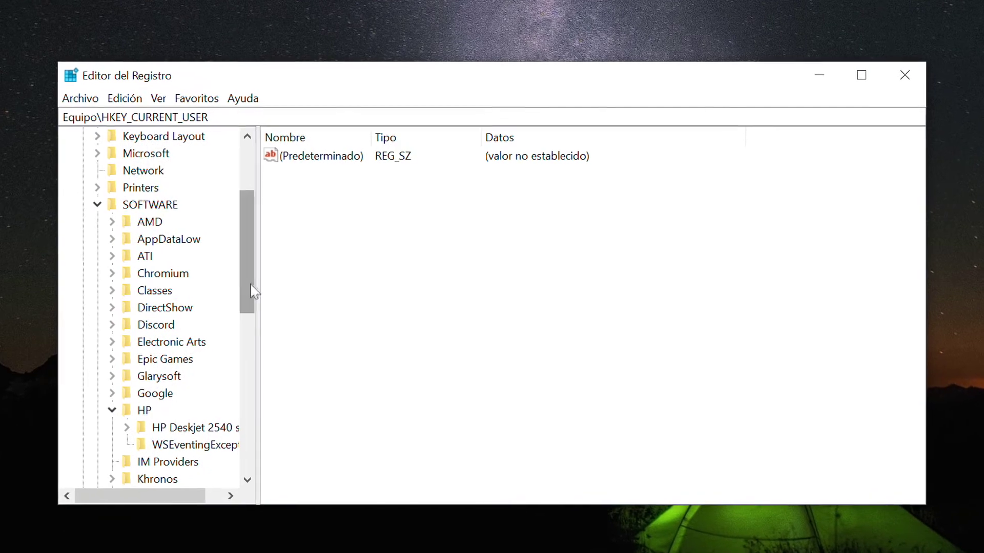
pyautogui.moveTo(261, 285); pyautogui.dragTo(242, 310)
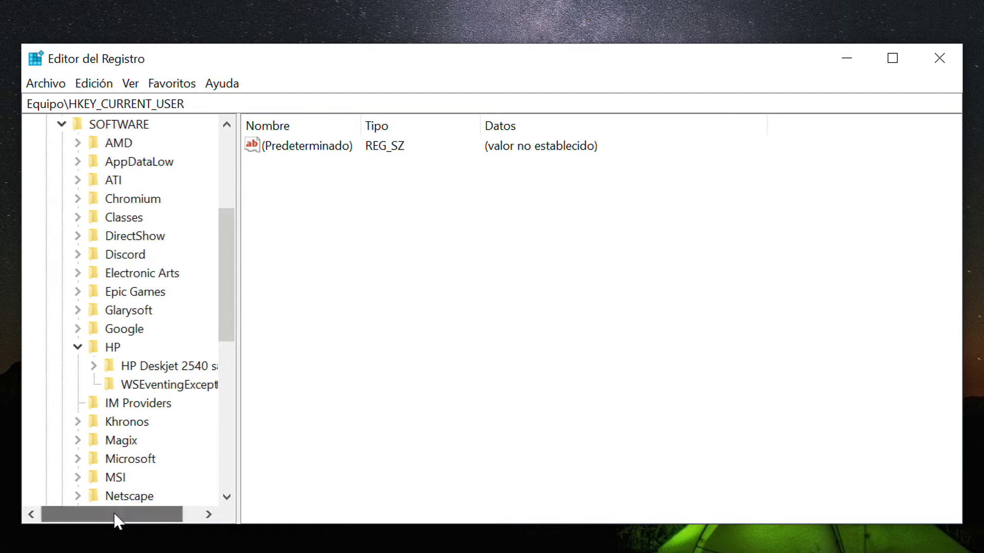
pyautogui.moveTo(115, 515); pyautogui.dragTo(136, 516)
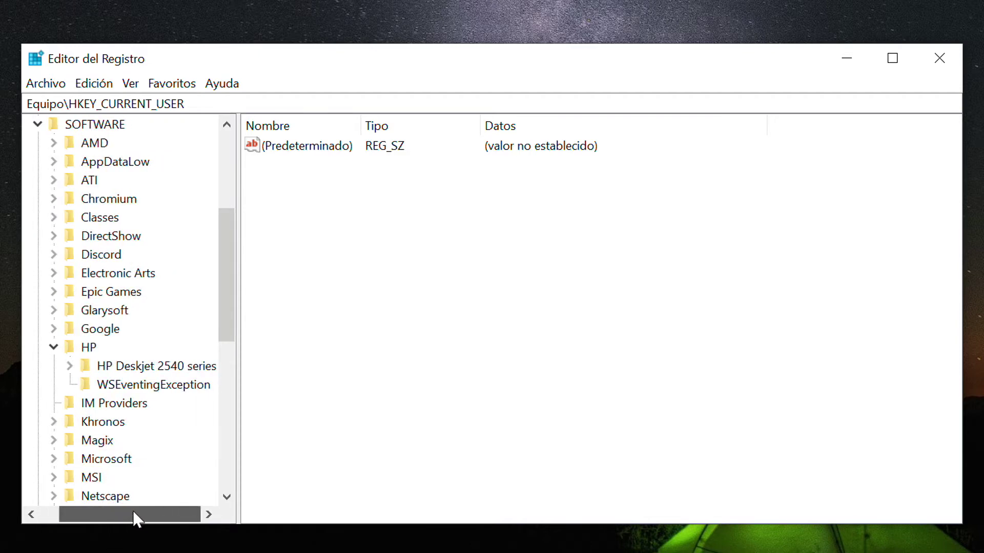
pyautogui.click(130, 367)
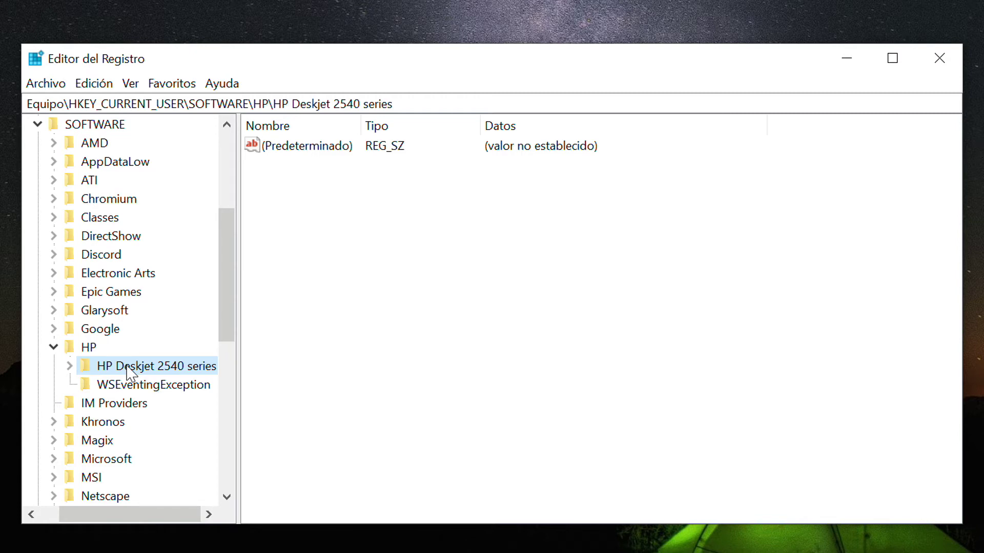
pyautogui.rightClick(130, 373)
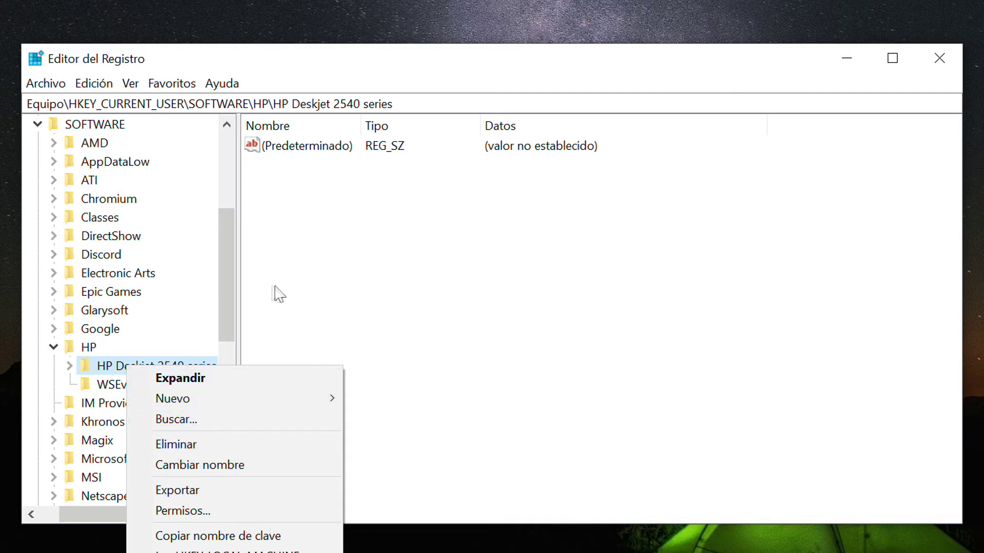
pyautogui.click(229, 294)
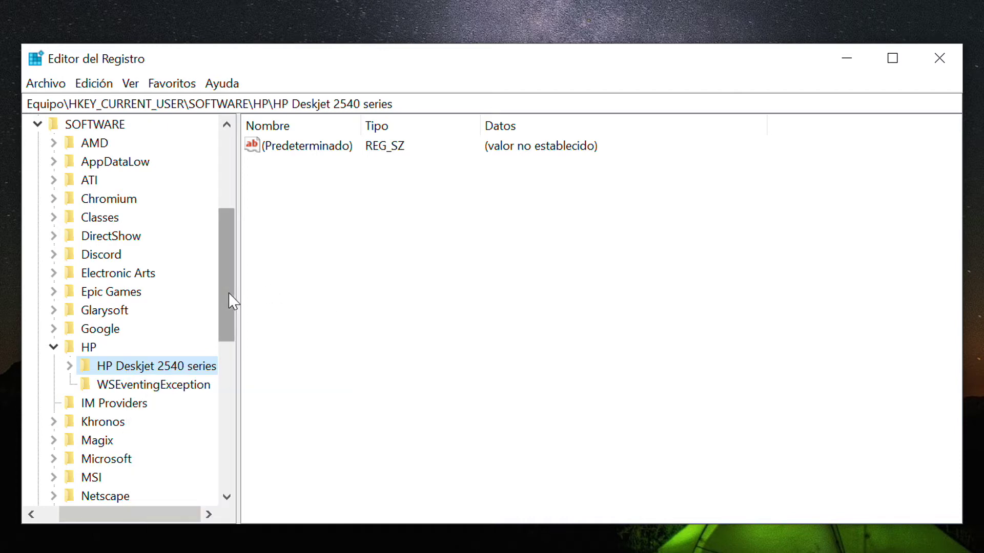
# Collapse the HKEY_CURRENT_USER branch with its subkeys and expand HKEY_LOCAL_MACHINE to the subkeys of SOFTWARE.
pyautogui.click(53, 348)
pyautogui.moveTo(226, 285); pyautogui.dragTo(224, 239)
pyautogui.click(48, 256)
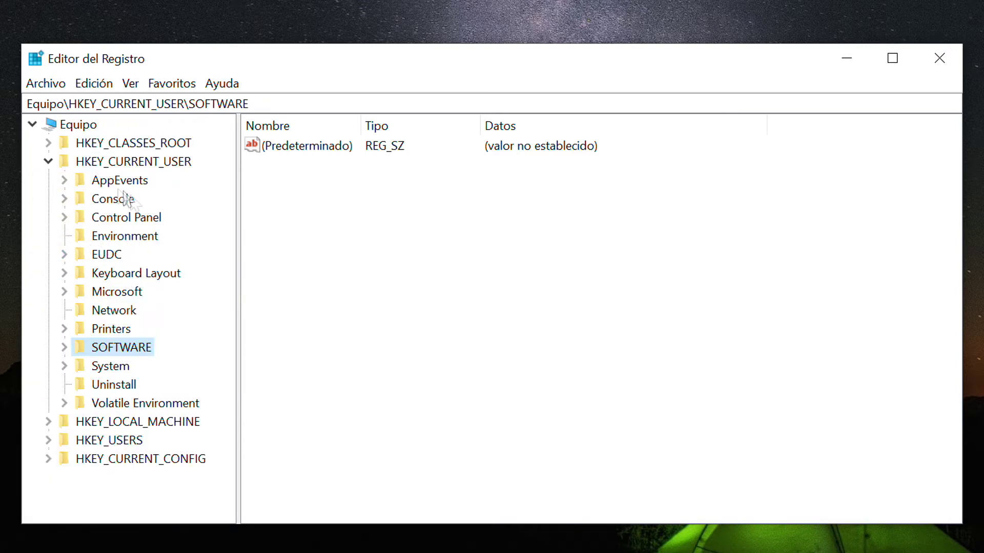
pyautogui.click(49, 162)
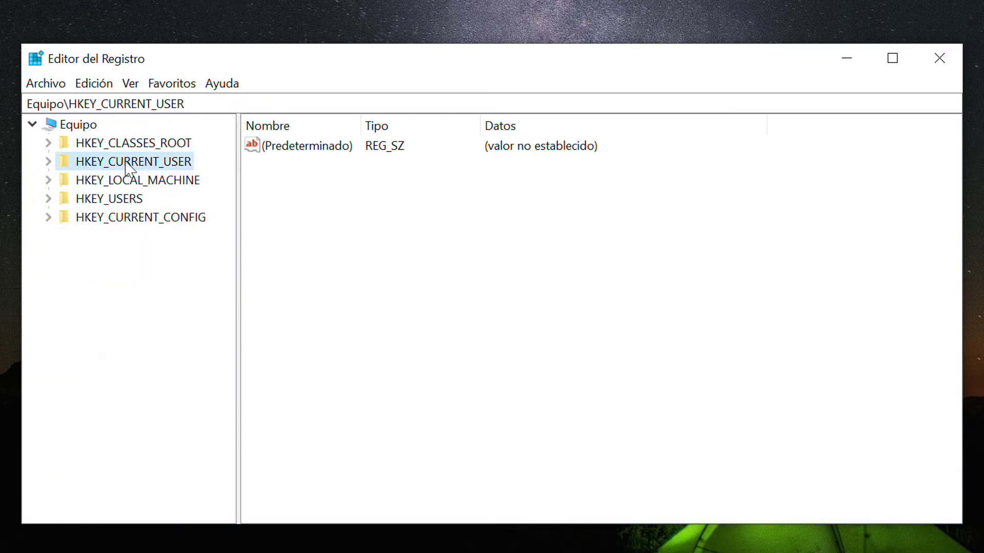
pyautogui.click(47, 181)
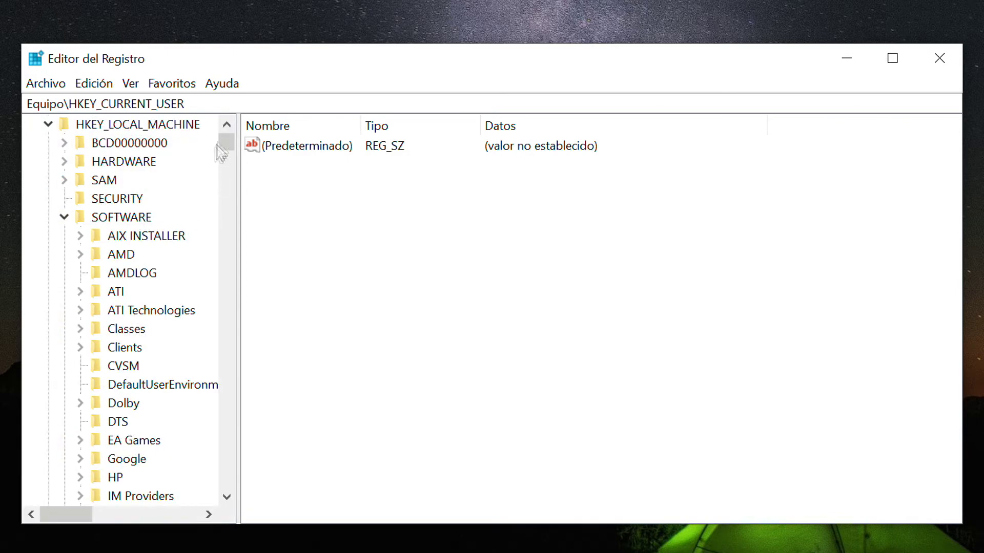
# Expand SOFTWARE and its HP key under HKEY_LOCAL_MACHINE, and view the actions available for HP Deskjet 2540 series.
pyautogui.moveTo(228, 146); pyautogui.dragTo(228, 149)
pyautogui.click(66, 145)
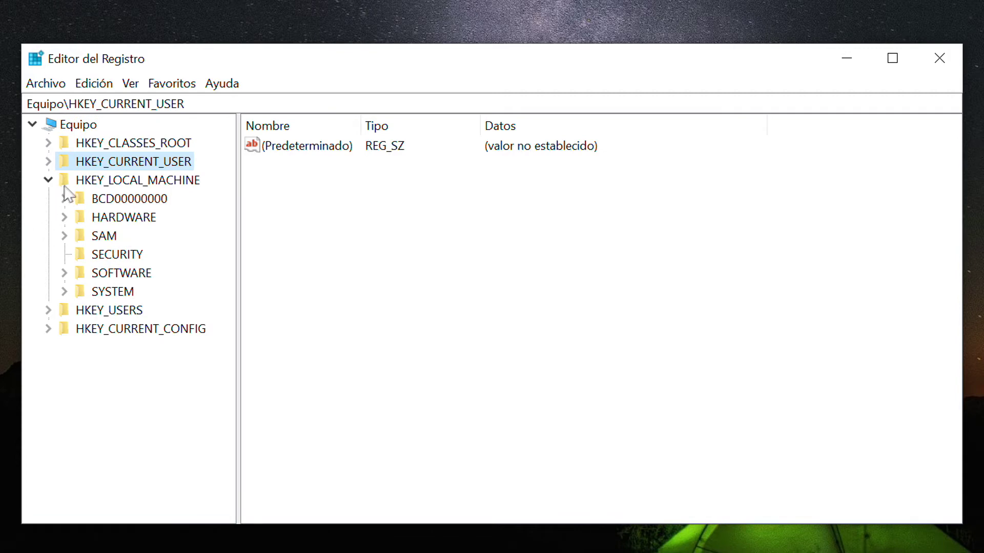
pyautogui.click(64, 273)
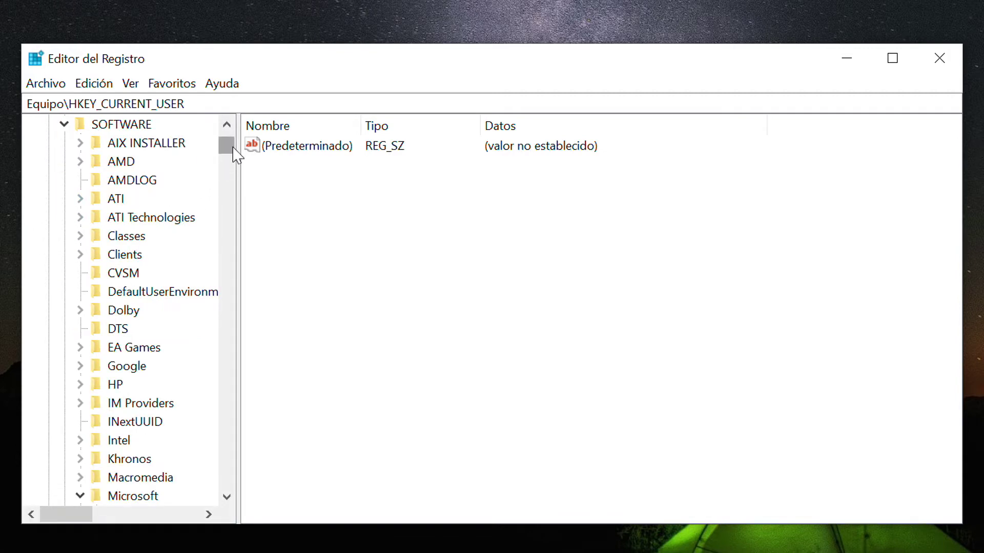
pyautogui.scroll(-1, 231, 150)
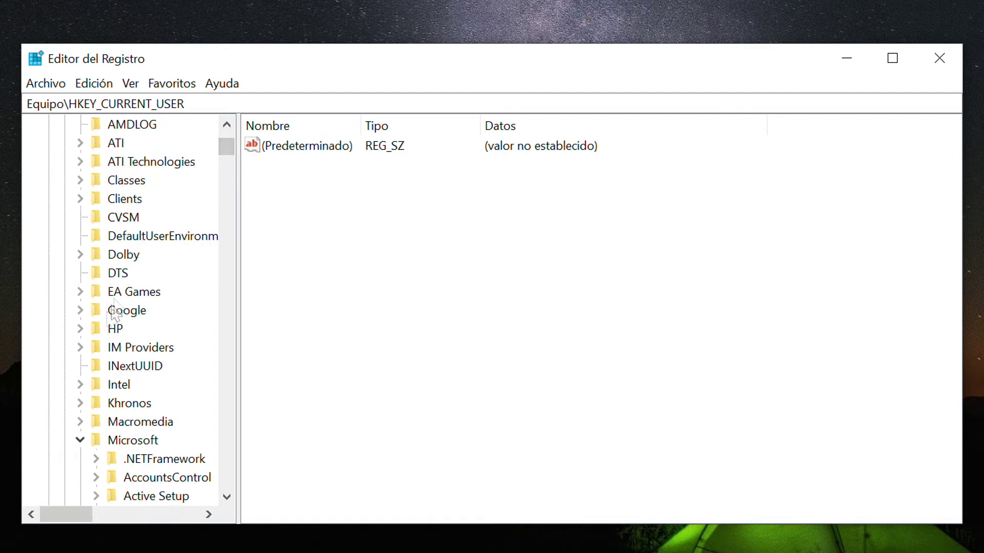
pyautogui.click(81, 330)
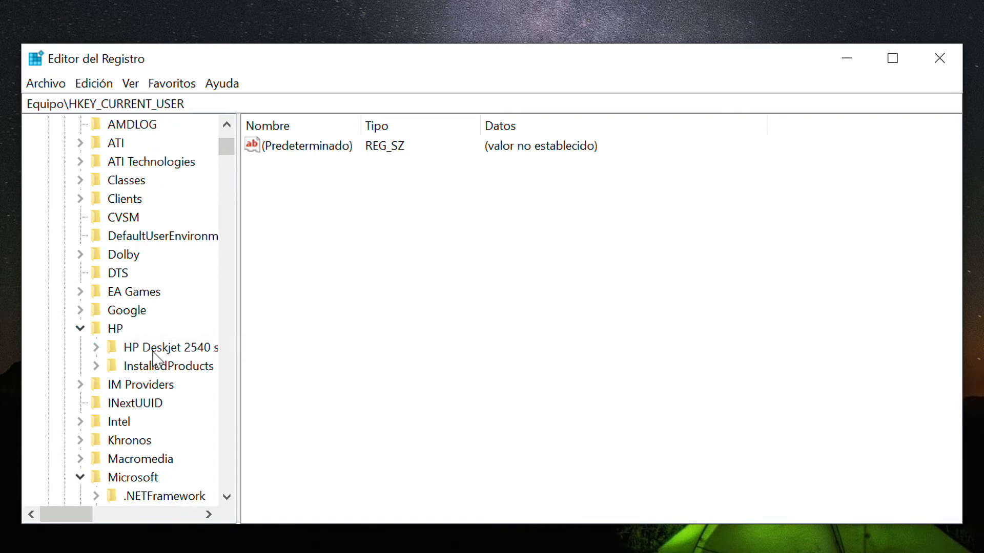
pyautogui.rightClick(194, 343)
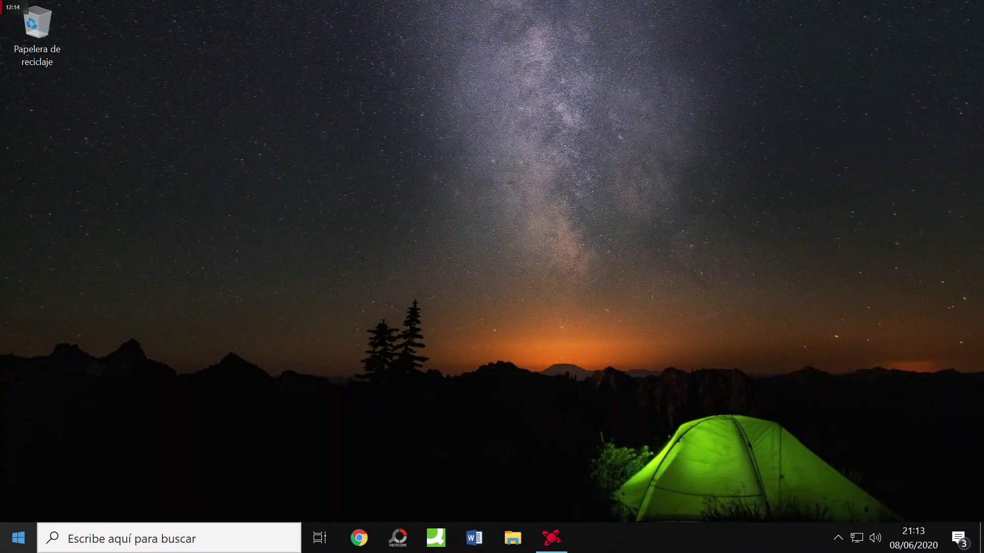
# Open the Almacenamiento page of the Sistema section in Windows Configuración.
pyautogui.click(19, 538)
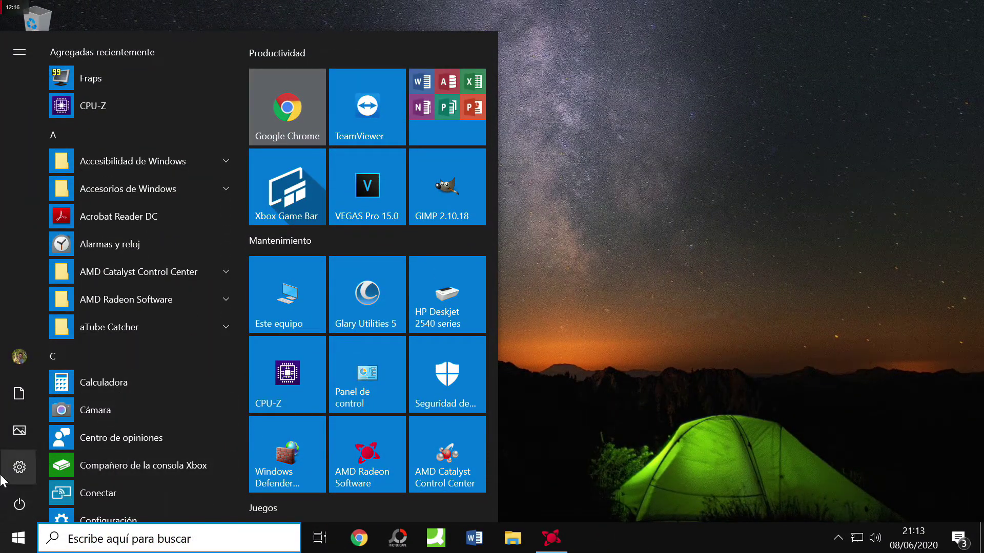
pyautogui.moveTo(16, 471)
pyautogui.click(67, 473)
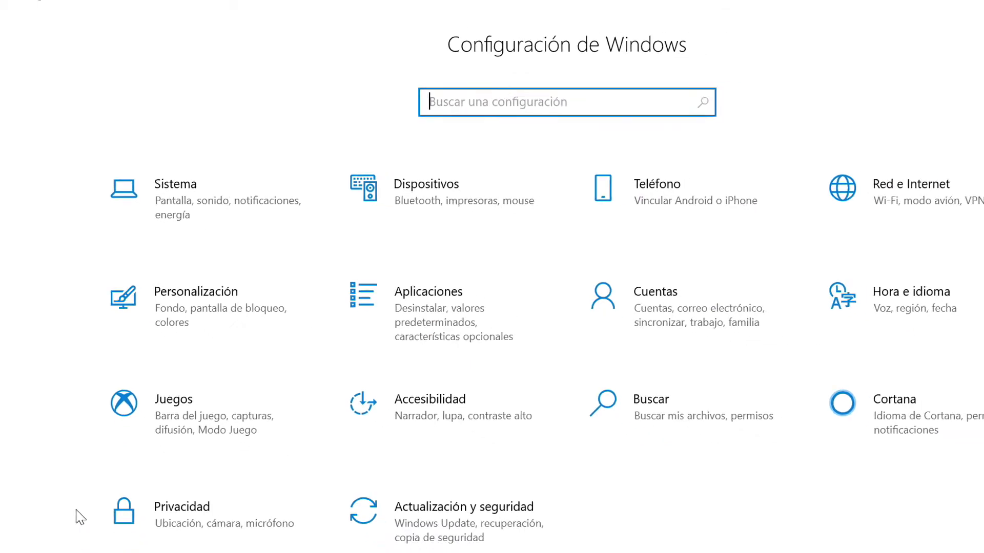
pyautogui.click(137, 199)
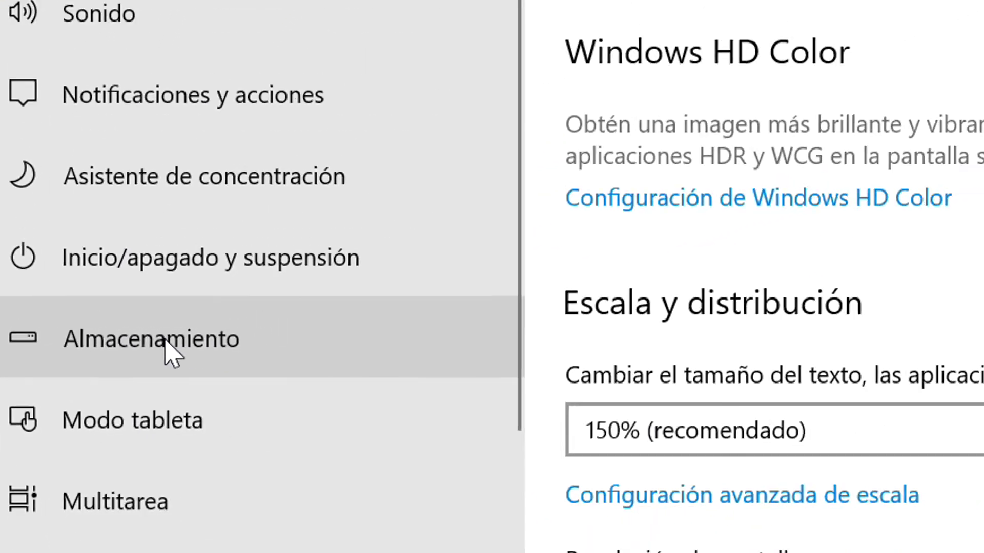
pyautogui.click(165, 343)
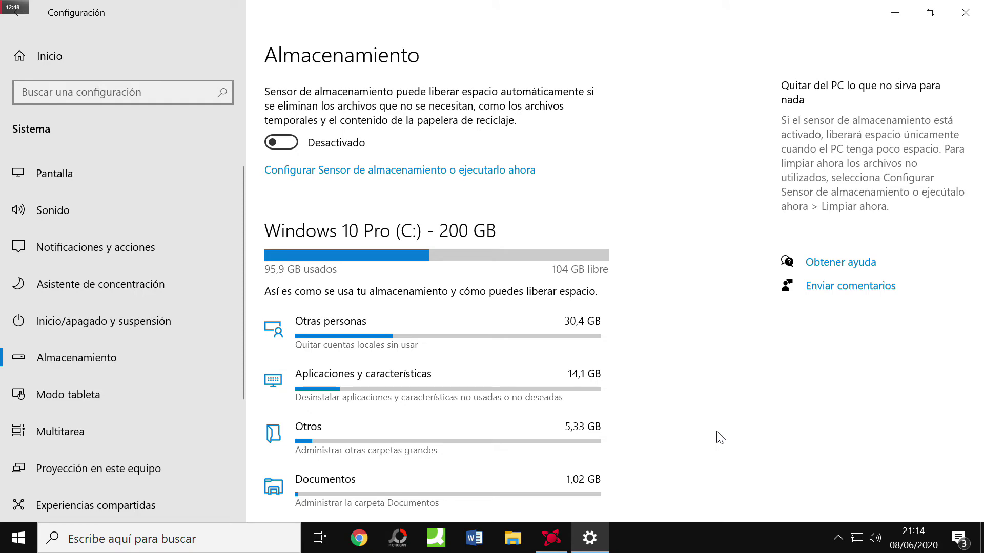
# Show all storage categories of drive C:, look through them, and open Archivos temporales, allowing Configuración to make changes.
pyautogui.scroll(-5, 720, 437)
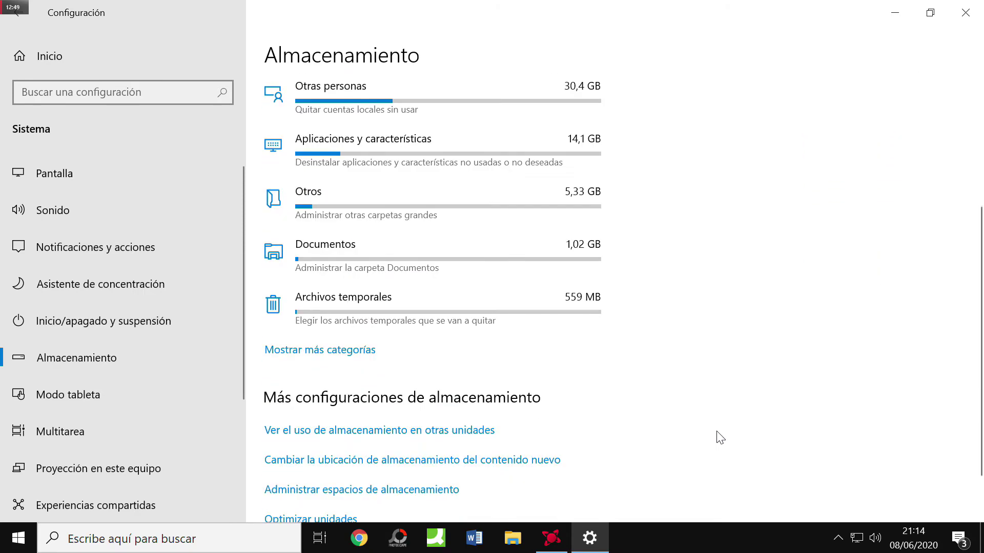
pyautogui.click(314, 355)
pyautogui.scroll(-6, 354, 386)
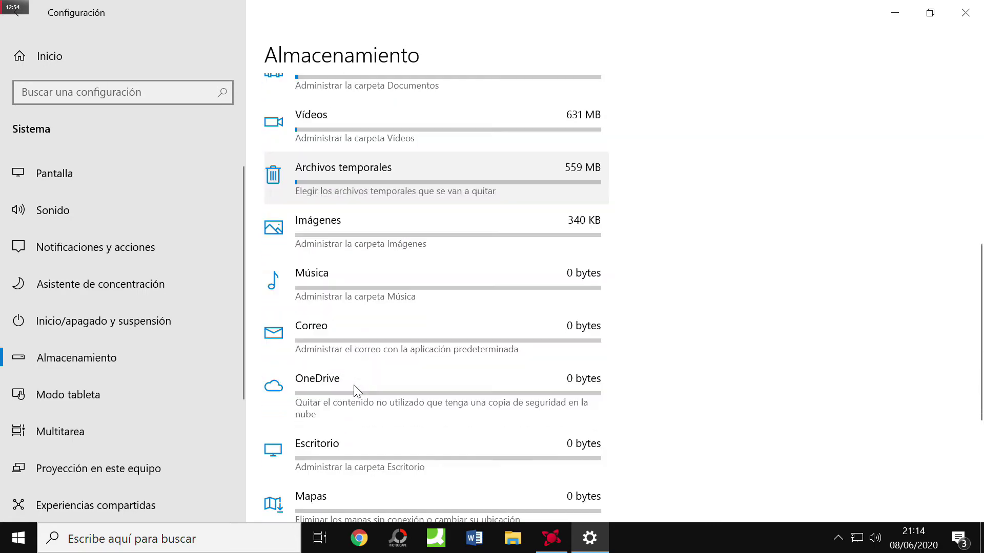
pyautogui.scroll(-2, 370, 447)
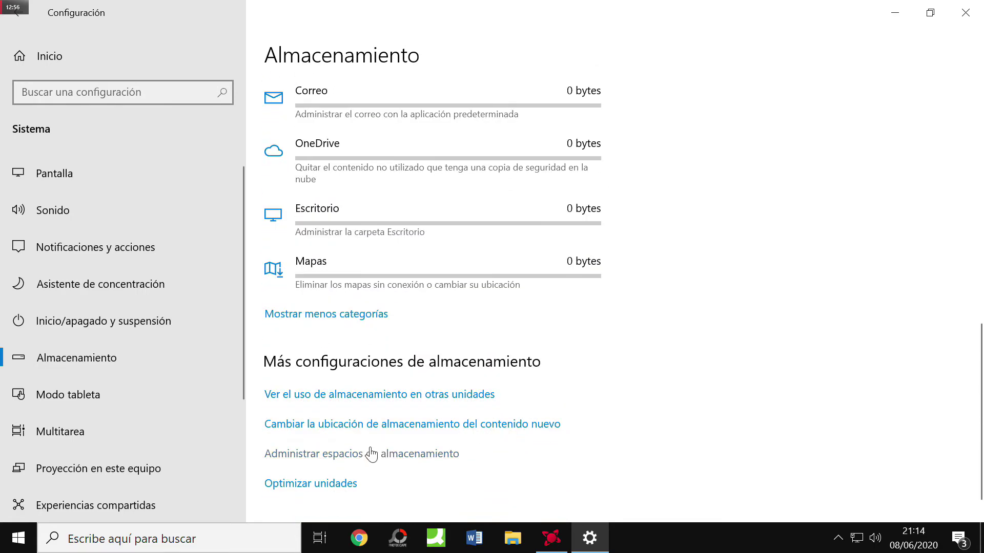
pyautogui.scroll(7, 371, 454)
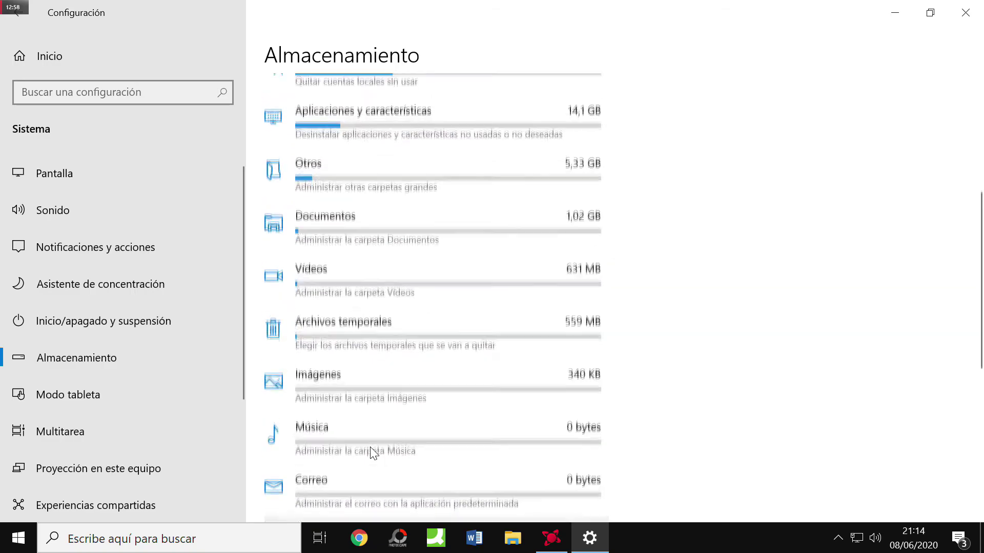
pyautogui.click(373, 326)
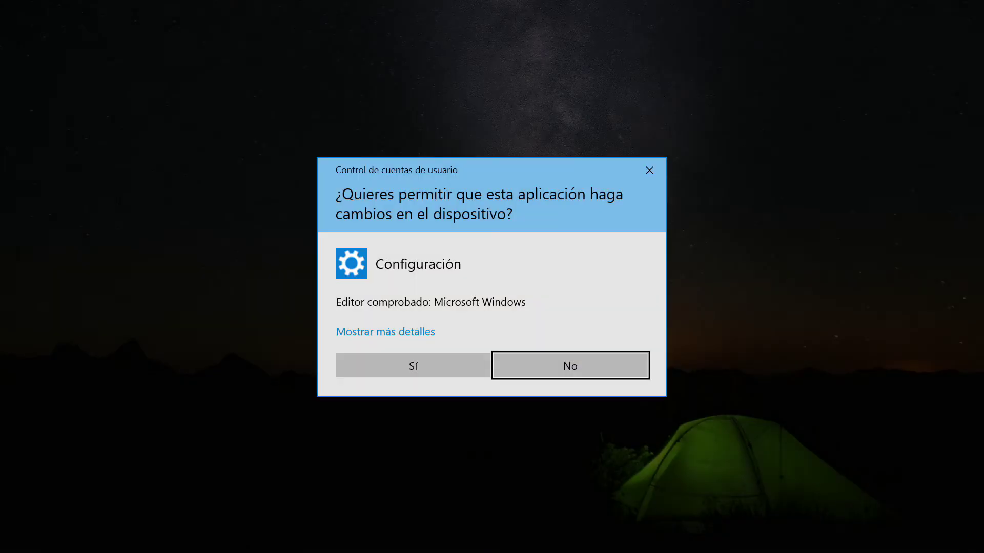
pyautogui.click(403, 368)
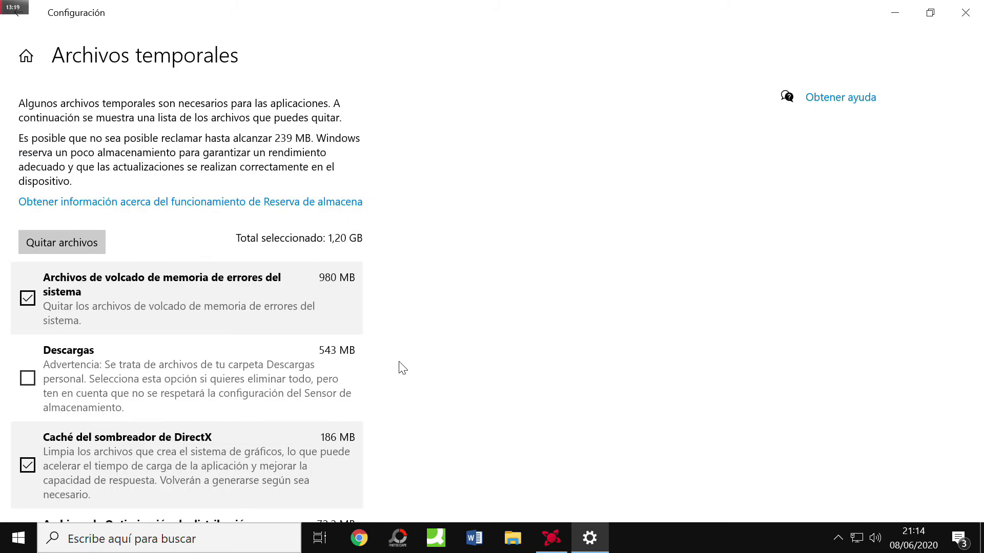
# Exclude Caché del sombreador de DirectX from the temporary files to remove, and include Descargas.
pyautogui.scroll(-1, 419, 360)
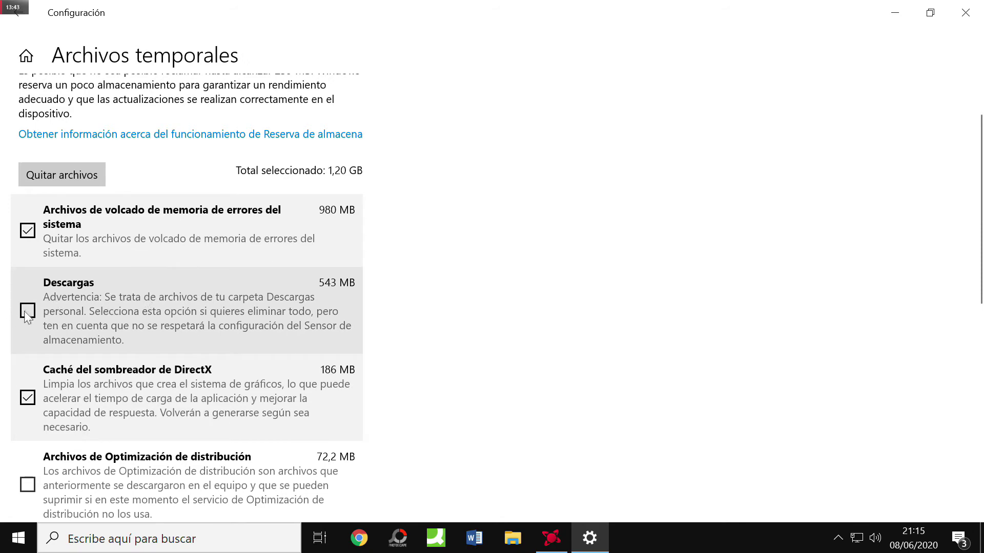
pyautogui.scroll(-3, 404, 247)
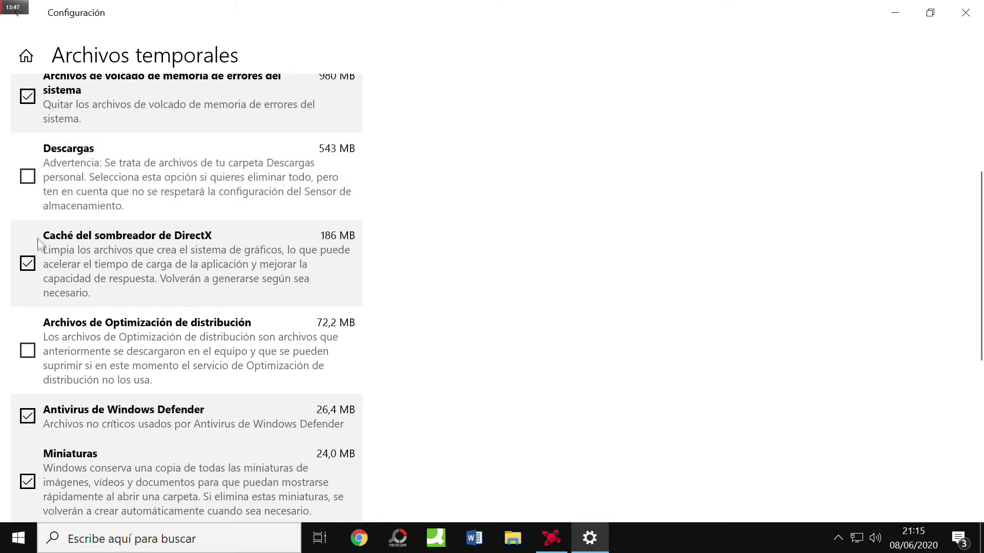
pyautogui.click(29, 265)
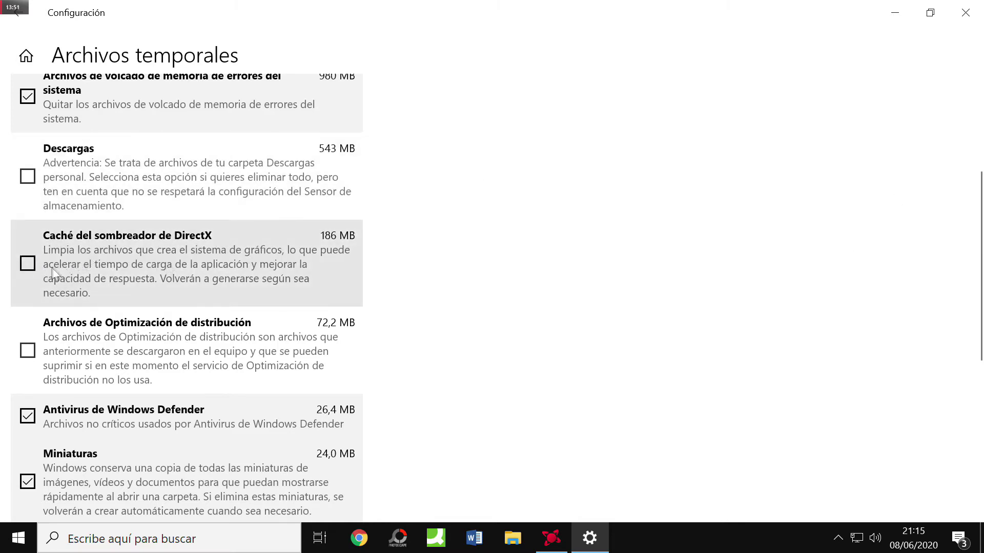
pyautogui.click(28, 176)
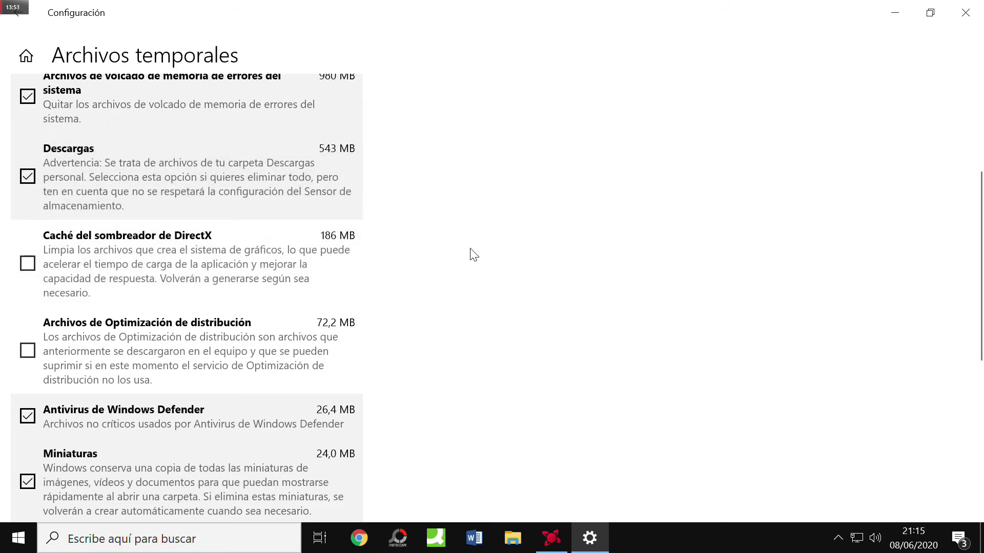
pyautogui.scroll(-1, 468, 255)
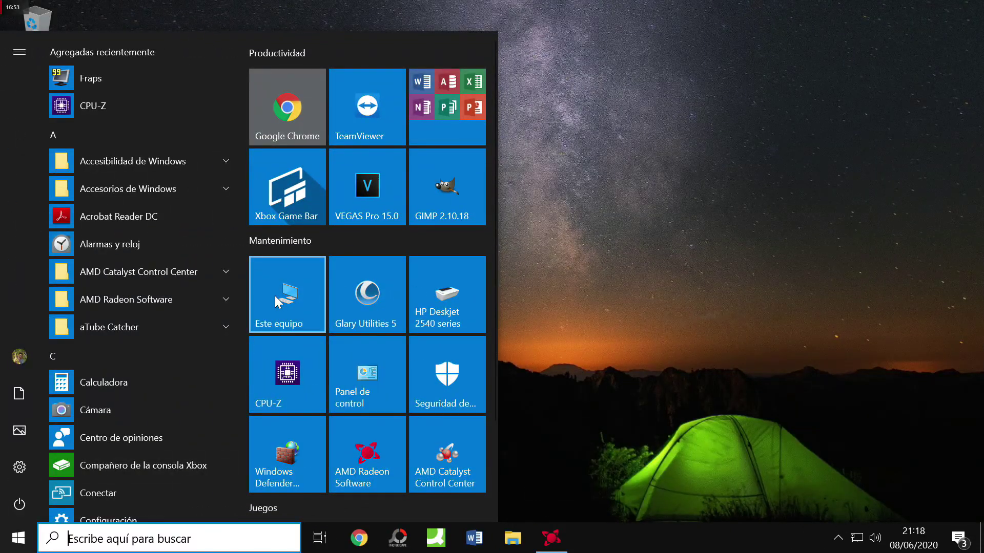
# Switch to Este equipo in File Explorer, open the properties of Windows 10 Pro (C:), and start Liberar espacio for the drive.
pyautogui.click(275, 297)
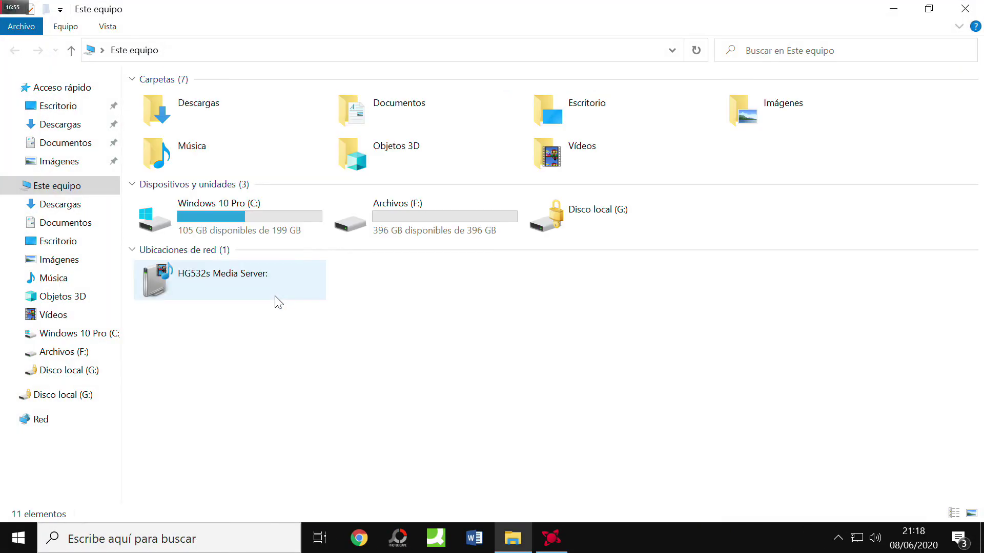
pyautogui.rightClick(252, 231)
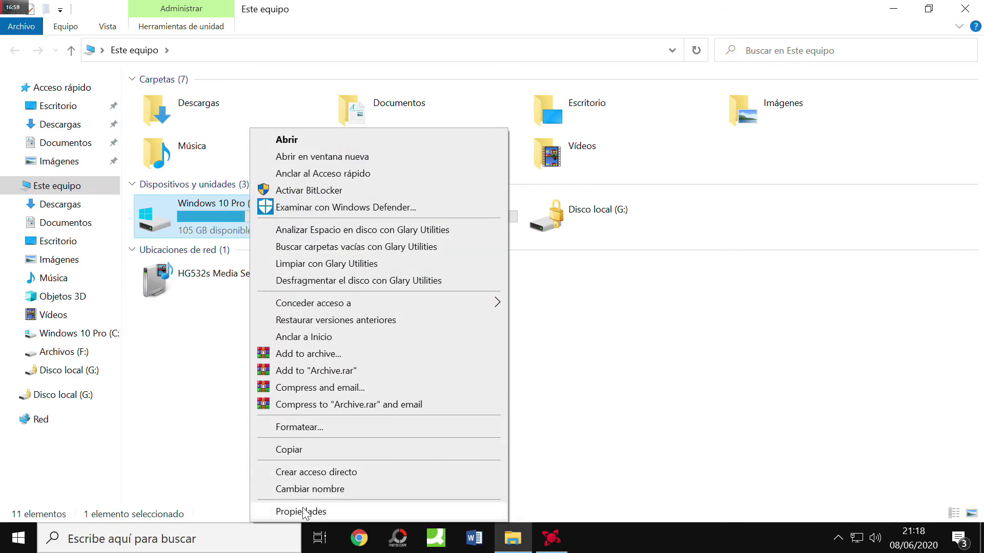
pyautogui.click(304, 512)
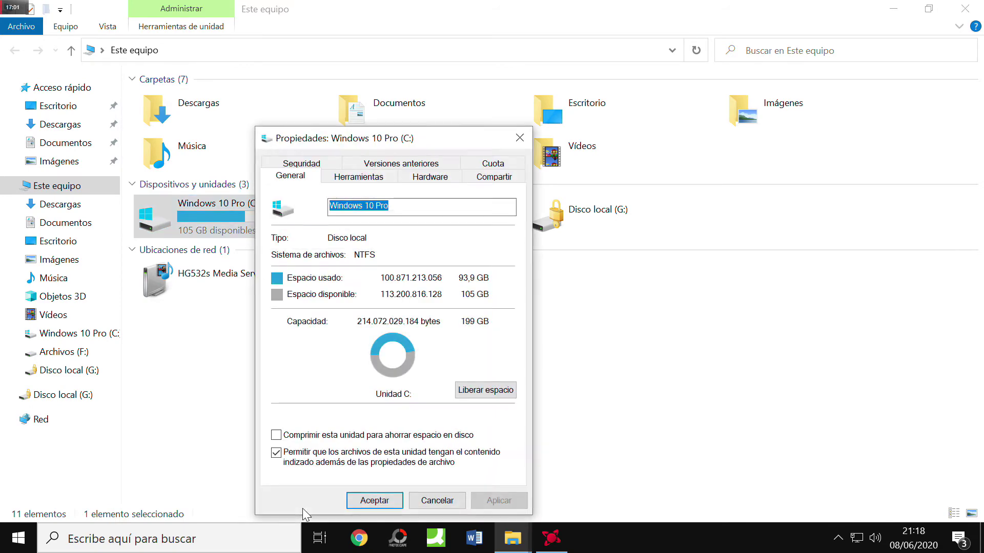
pyautogui.click(470, 392)
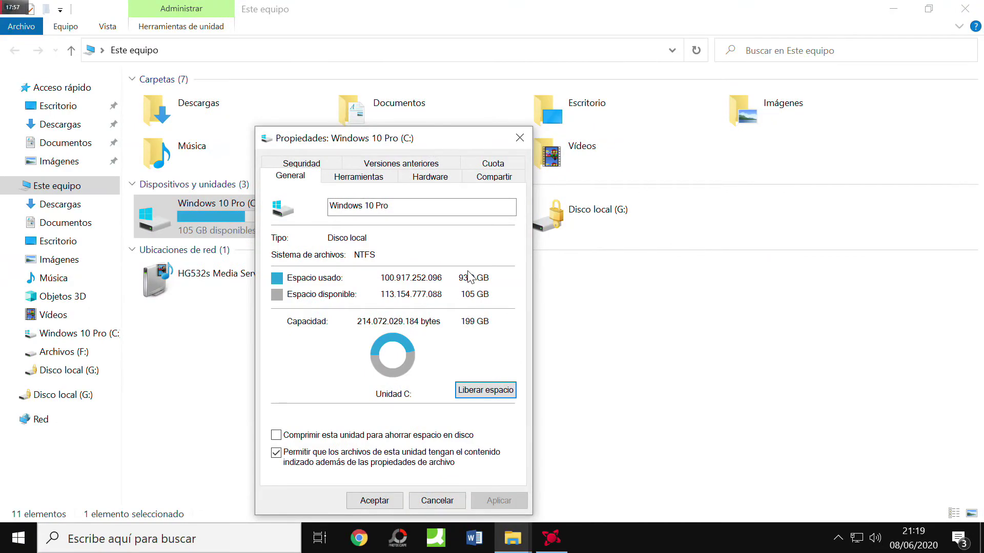
# Open the Optimizar unidades tool from the properties of drive C: and select the Windows 10 Pro drive.
pyautogui.click(365, 176)
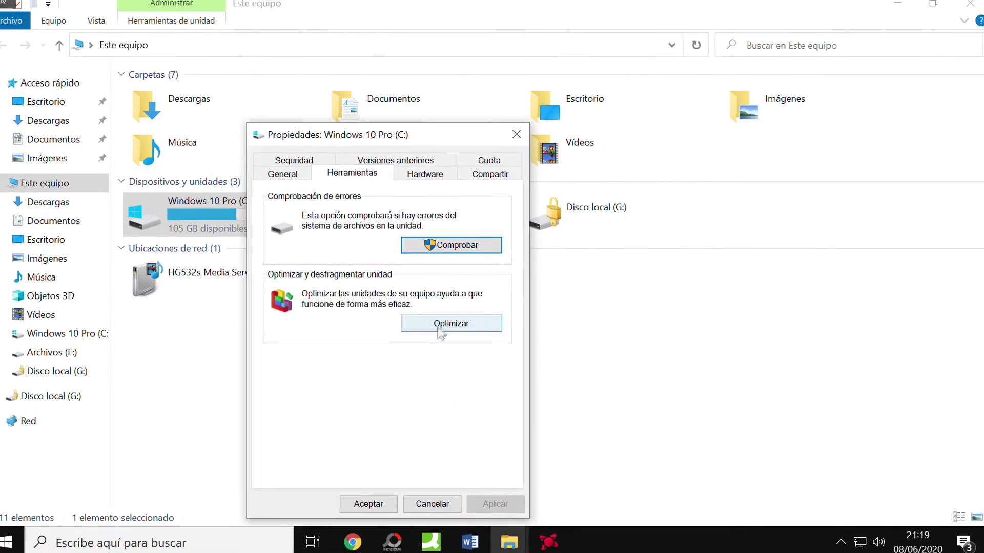
pyautogui.click(457, 325)
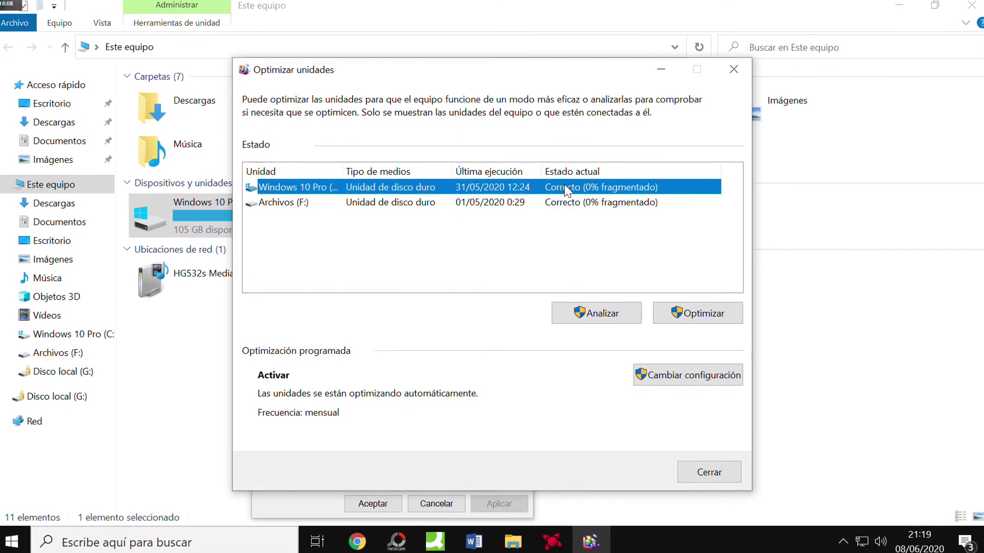
pyautogui.click(509, 201)
pyautogui.click(509, 189)
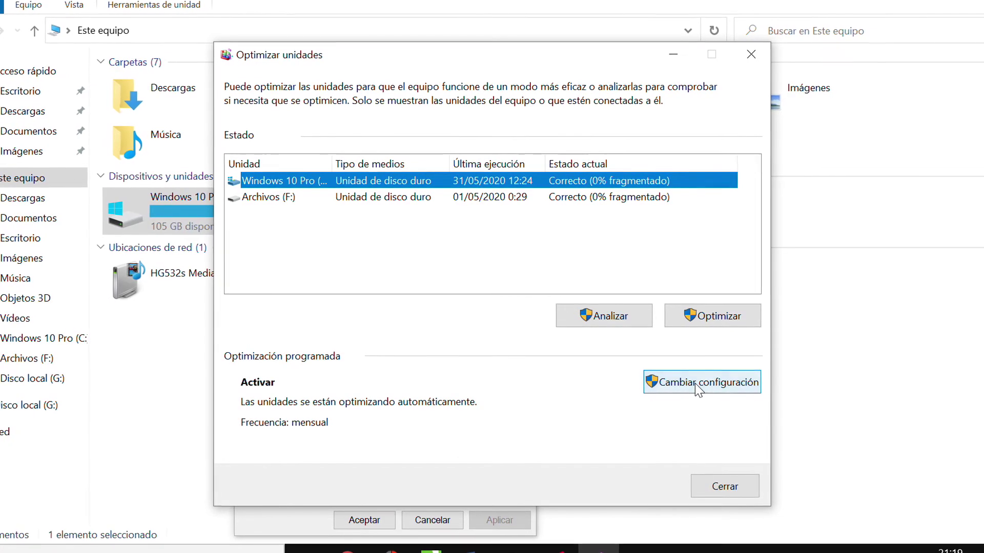
# Review the scheduled optimization settings and their drive selection without changing them, and analyze the Windows 10 Pro drive.
pyautogui.click(695, 384)
pyautogui.click(415, 379)
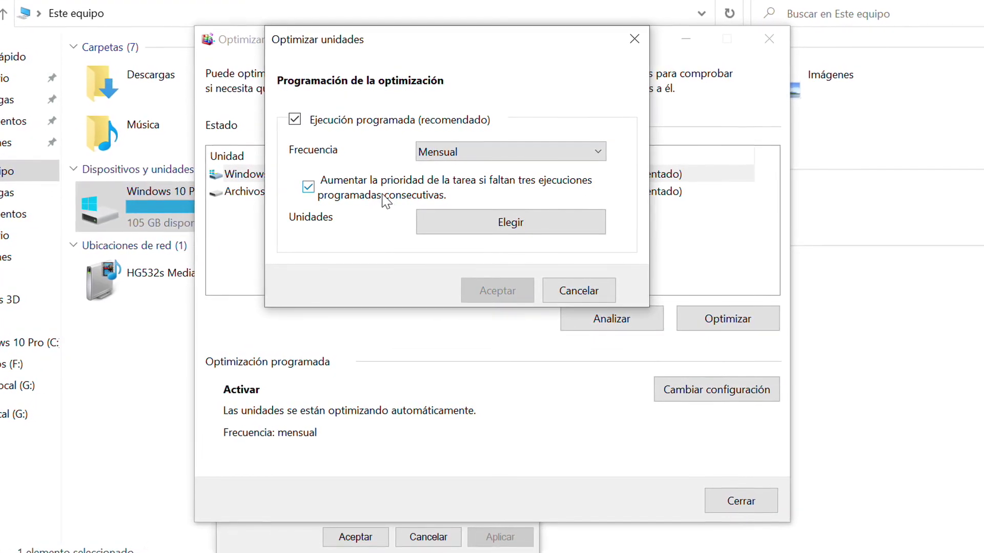
pyautogui.click(463, 223)
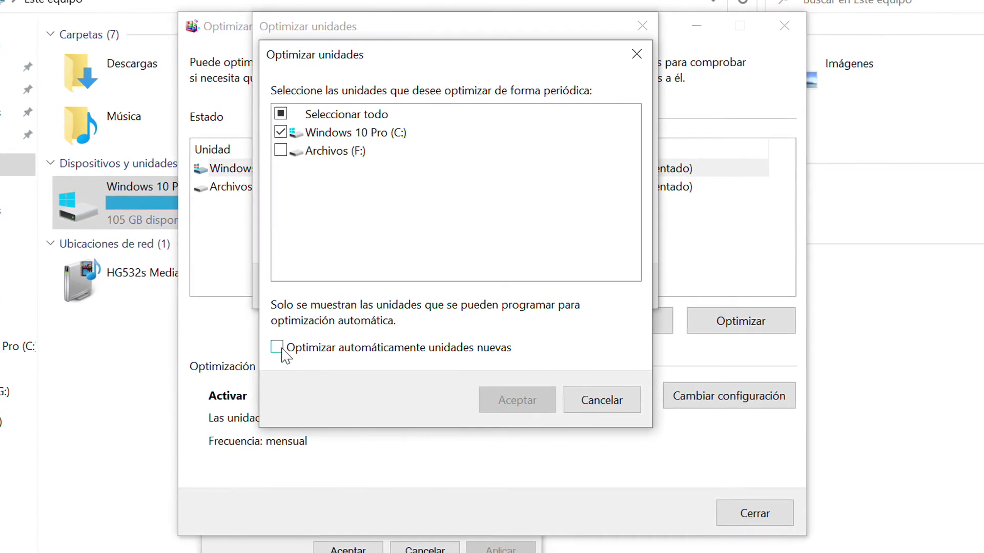
pyautogui.click(637, 53)
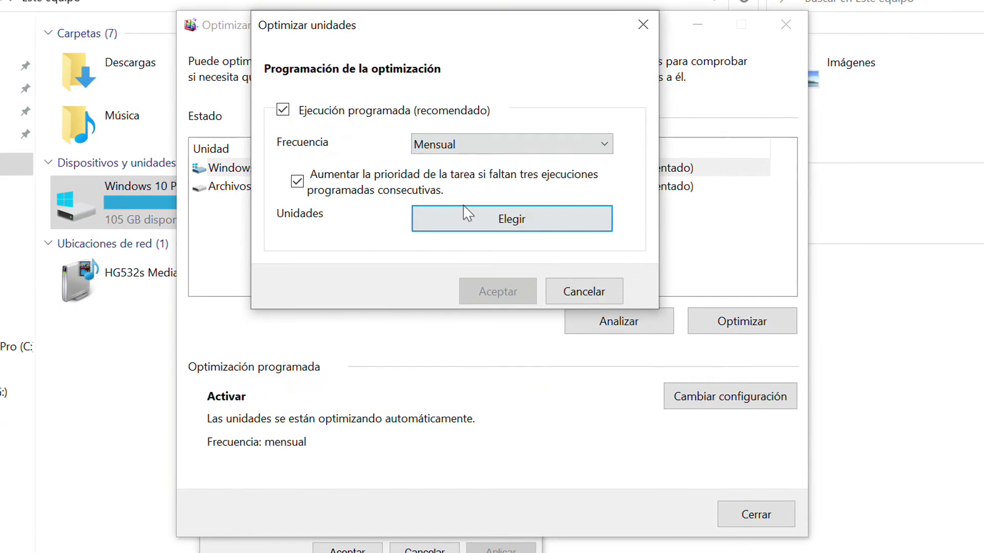
pyautogui.click(644, 22)
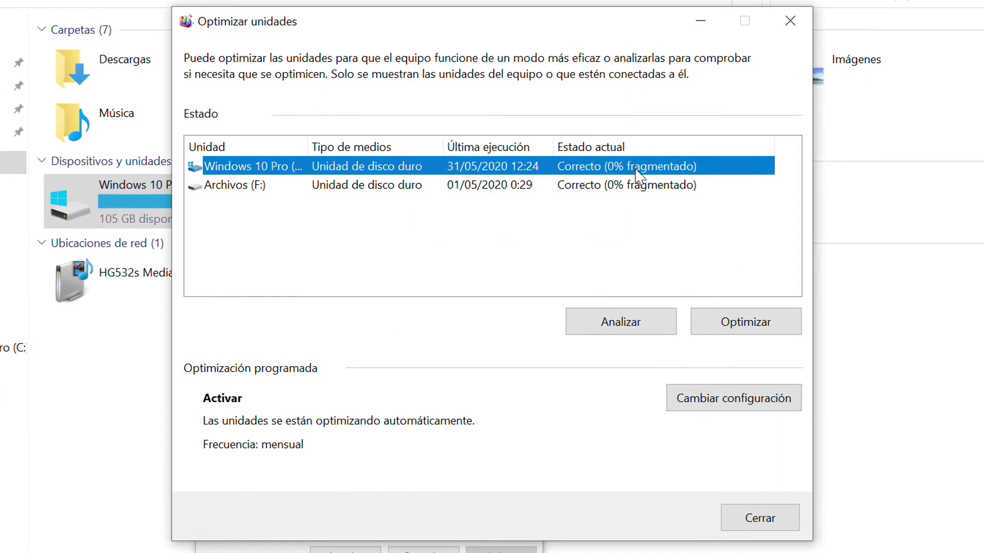
pyautogui.click(633, 323)
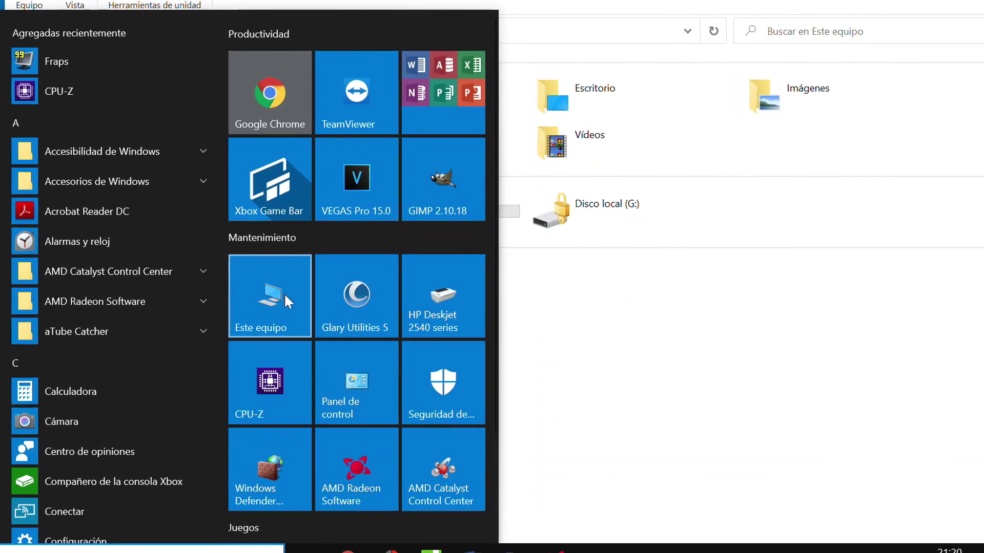
# Open the properties of Este equipo, enter Configuración avanzada del sistema with administrator approval, and open the Rendimiento settings.
pyautogui.rightClick(284, 294)
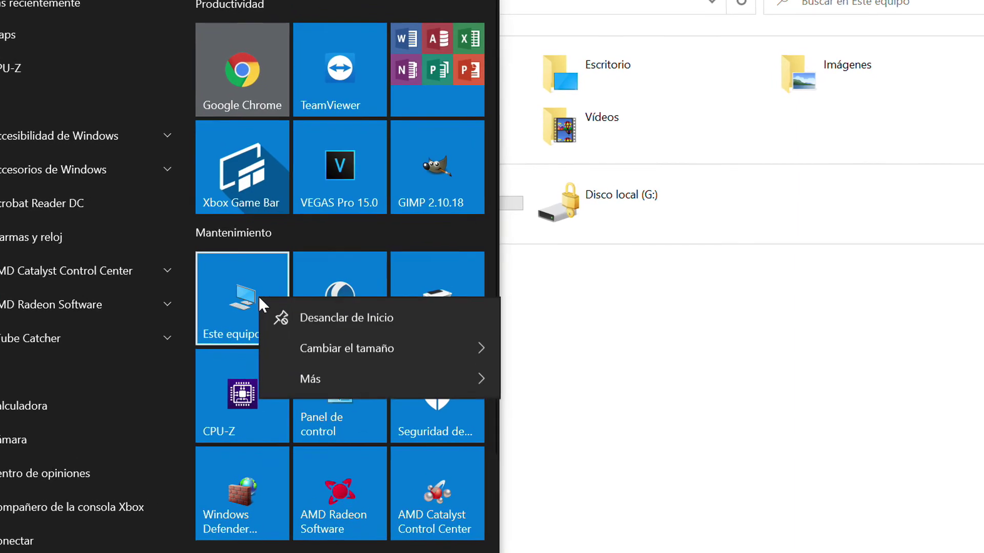
pyautogui.moveTo(306, 378)
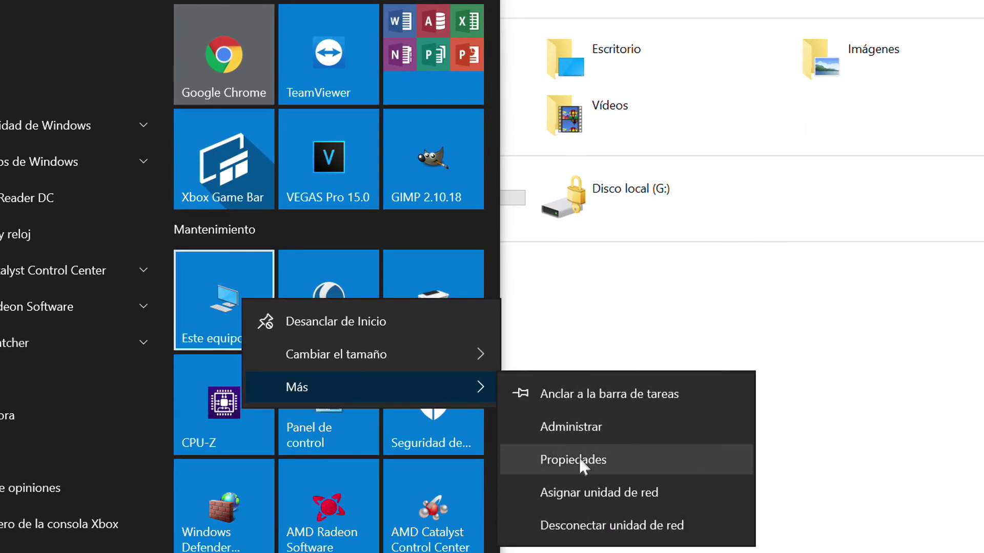
pyautogui.click(579, 459)
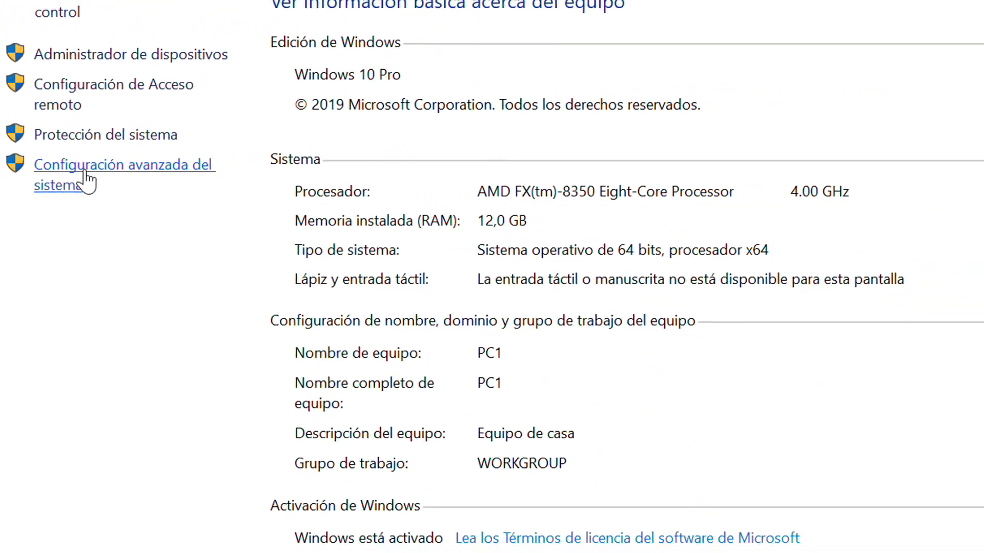
pyautogui.click(85, 182)
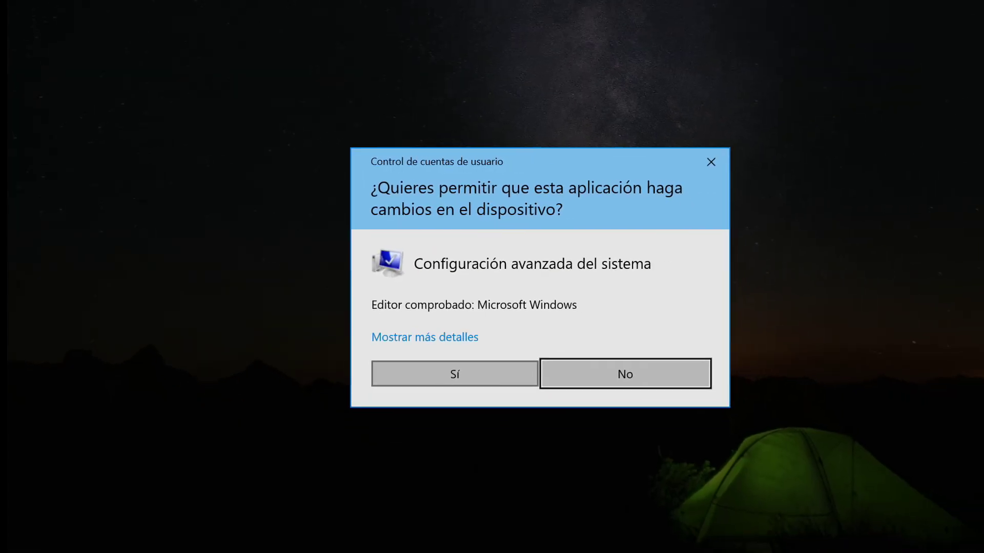
pyautogui.click(458, 374)
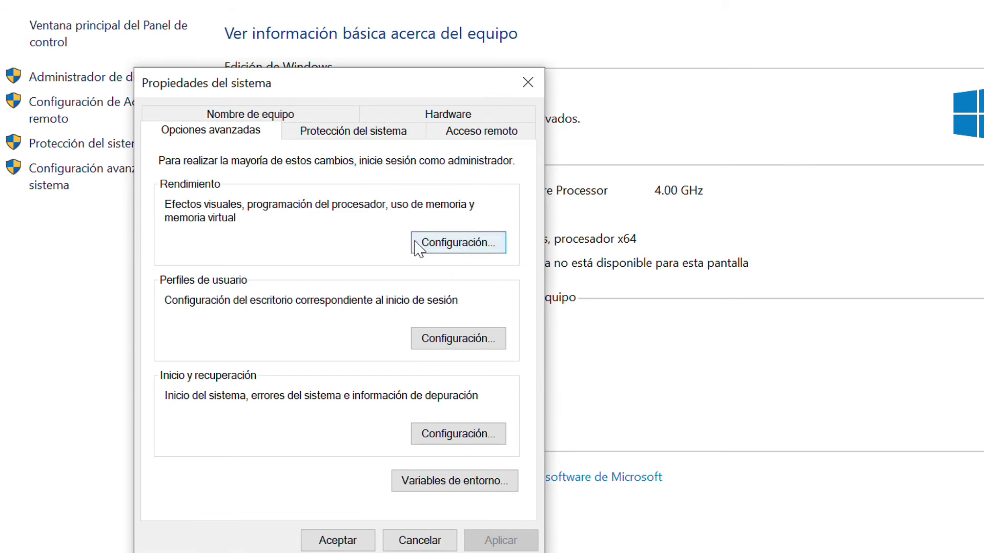
pyautogui.click(446, 249)
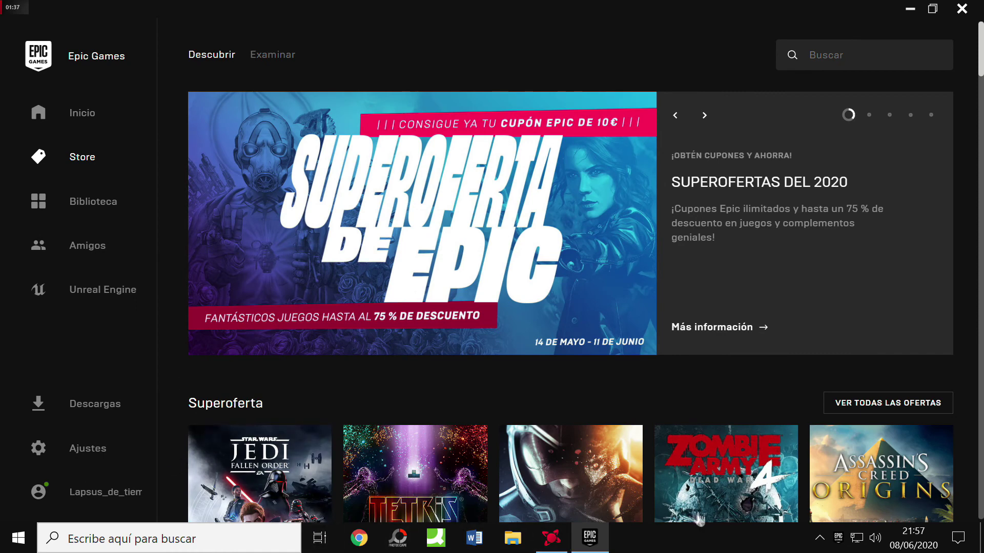
# Open Administrador de tareas with administrator approval and go to the process details of EpicGamesLauncher.
pyautogui.rightClick(691, 548)
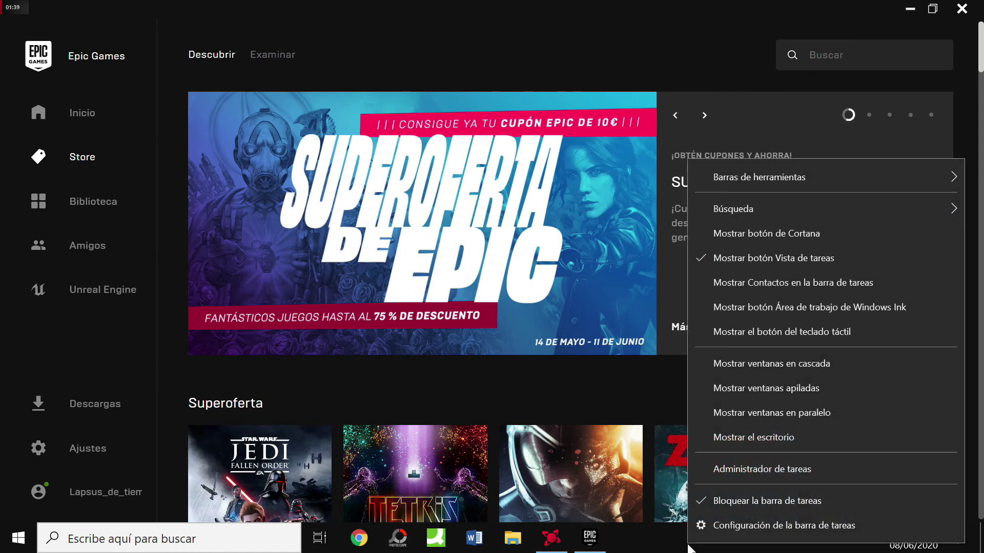
pyautogui.click(748, 470)
pyautogui.click(413, 365)
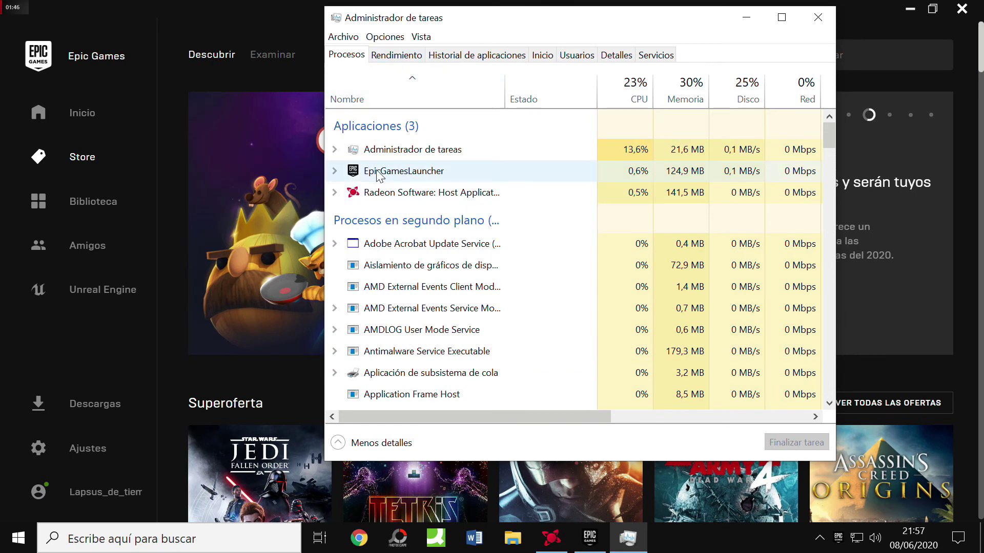
pyautogui.rightClick(378, 172)
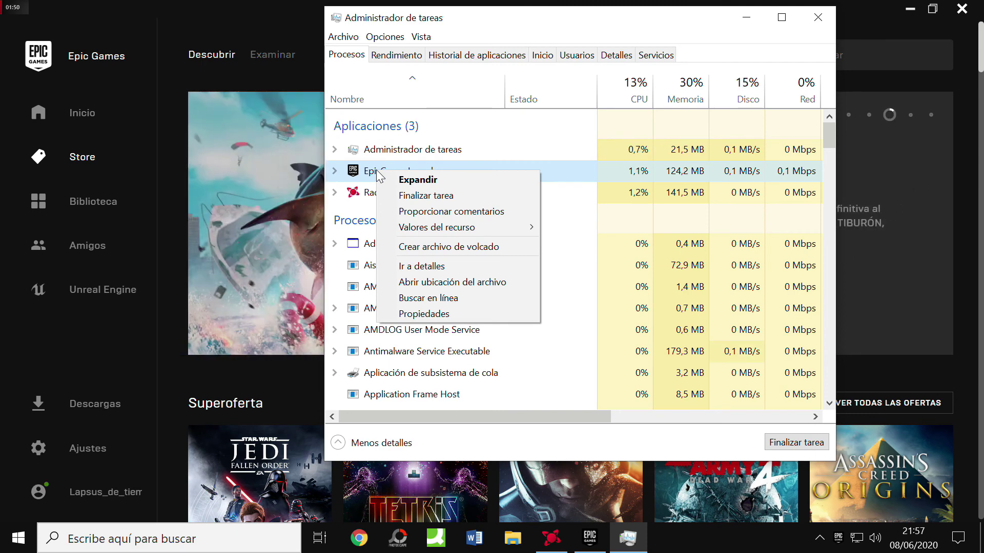
pyautogui.click(449, 267)
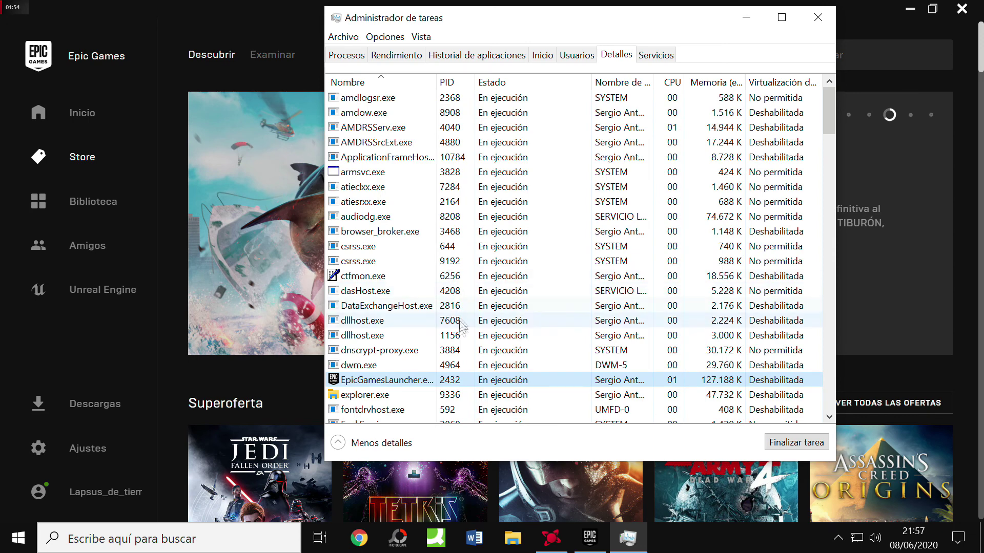
# Set the priority of the EpicGamesLauncher.exe process to Alta and accept the change.
pyautogui.rightClick(400, 385)
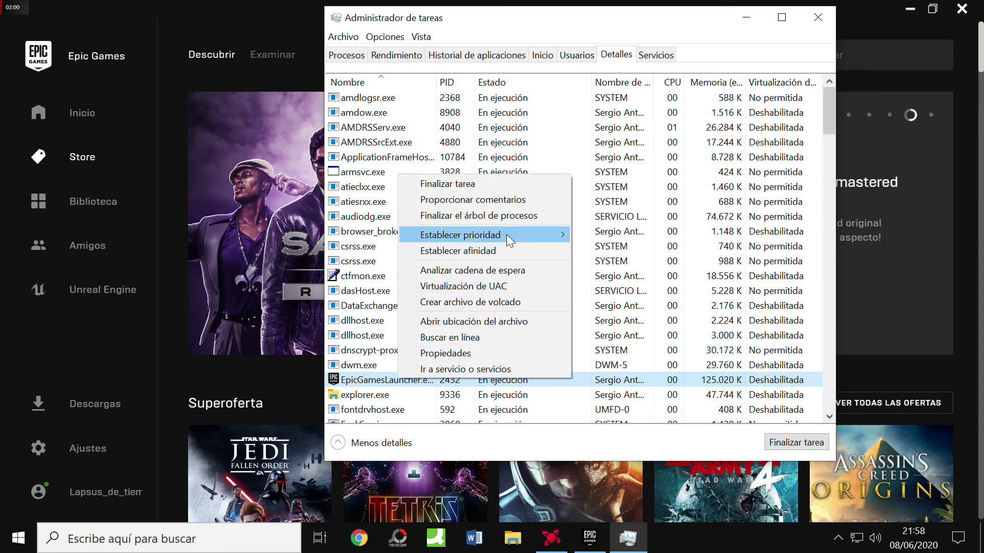
pyautogui.moveTo(449, 235)
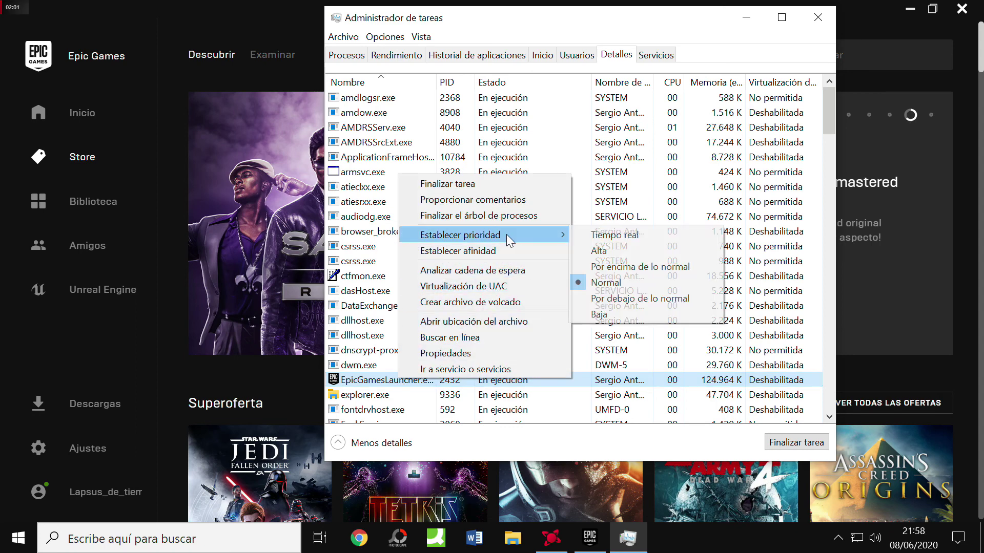
pyautogui.click(608, 252)
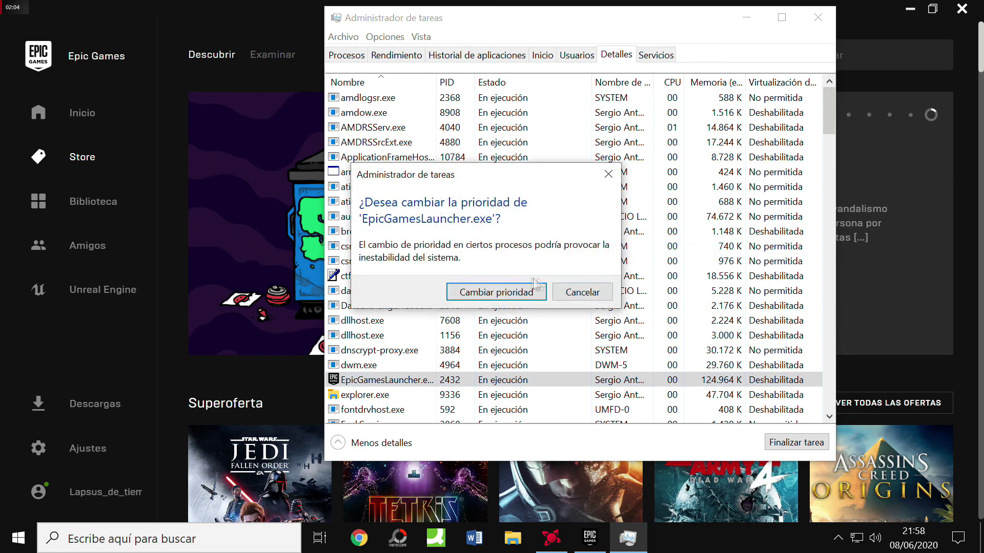
pyautogui.click(490, 294)
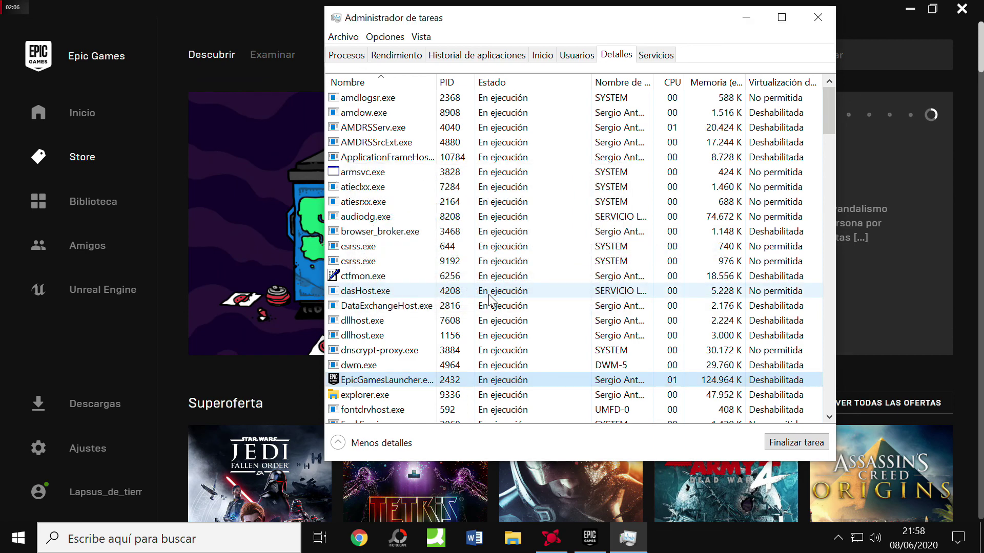
# Check the priority setting of EpicGamesLauncher.exe and close Administrador de tareas.
pyautogui.rightClick(400, 384)
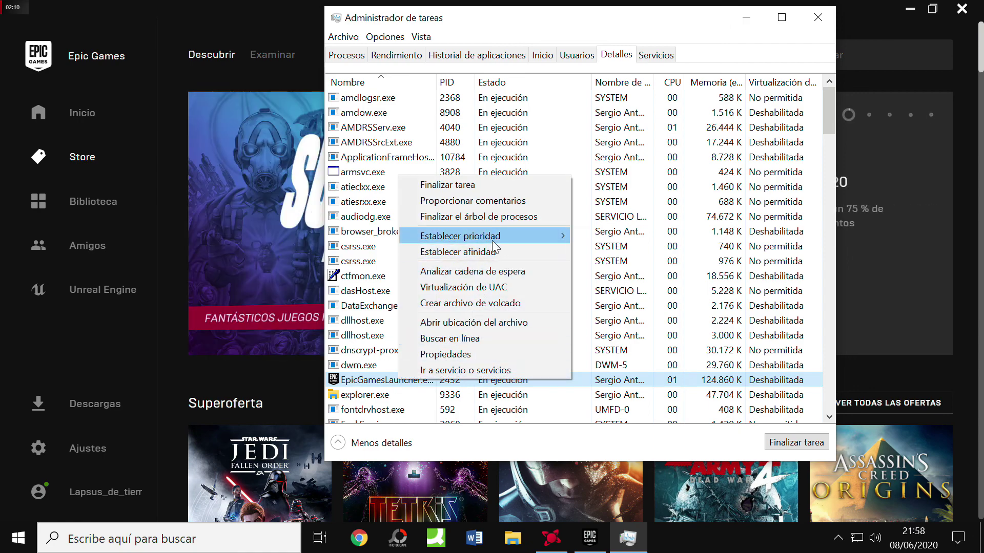
pyautogui.moveTo(555, 241)
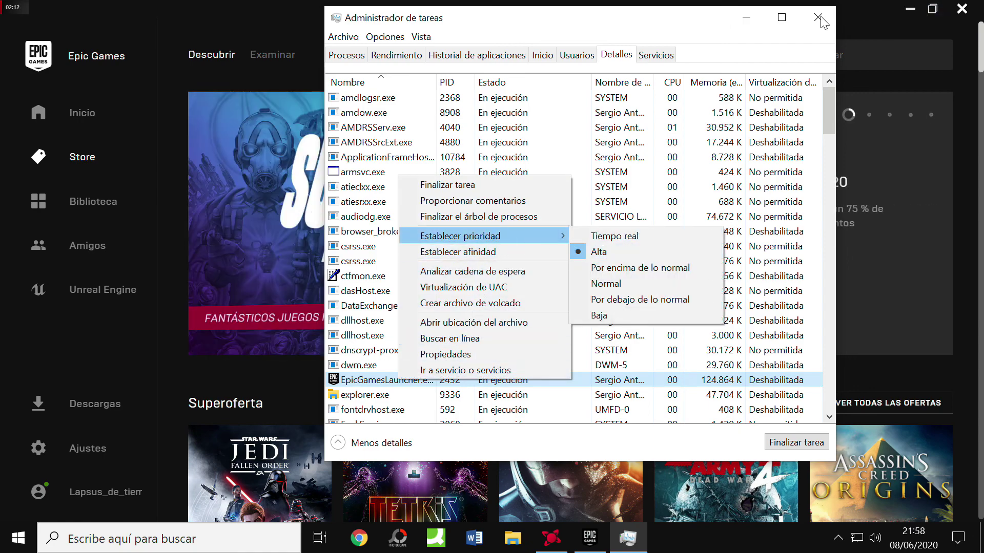
pyautogui.click(820, 18)
# Reopen Administrador de tareas over the Epic Games store with administrator approval.
pyautogui.rightClick(758, 538)
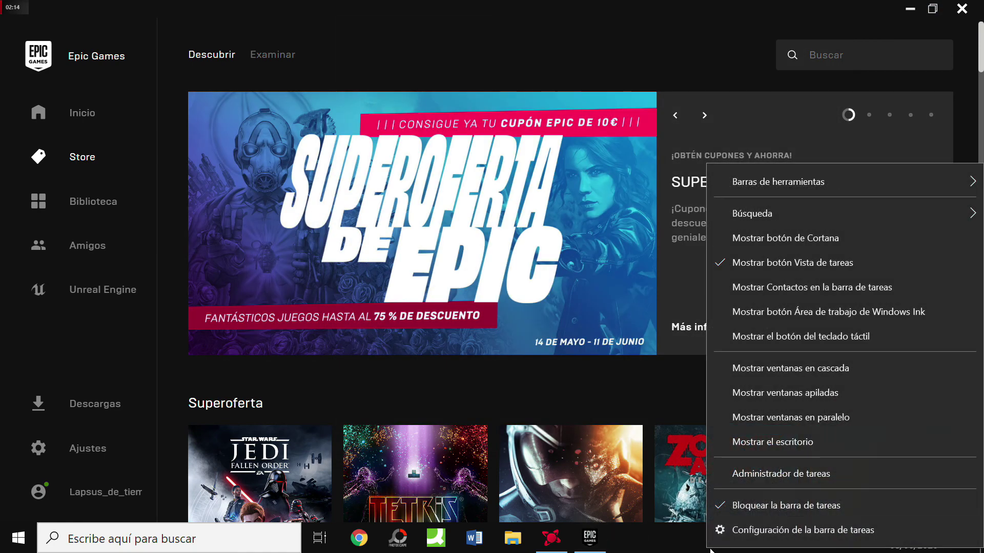
pyautogui.click(766, 472)
pyautogui.click(446, 372)
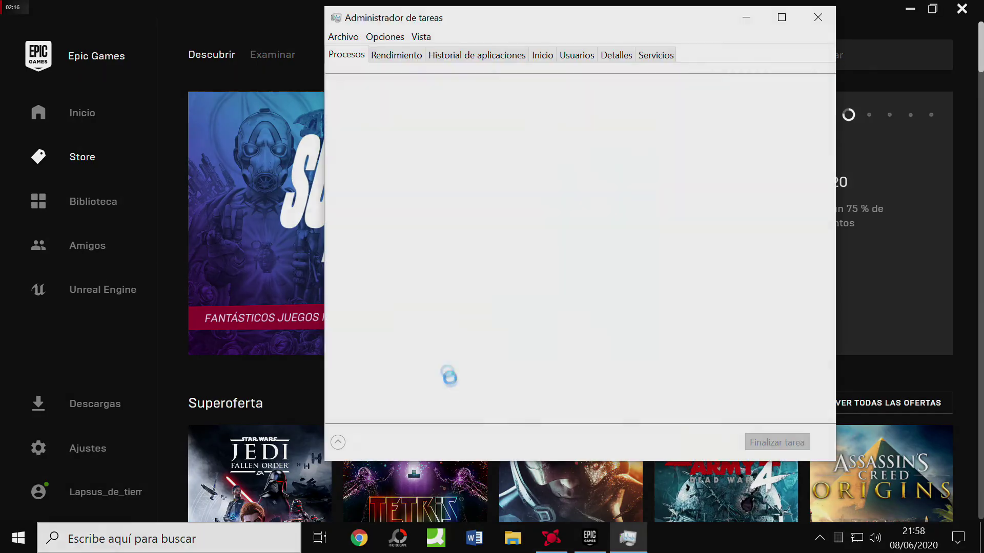